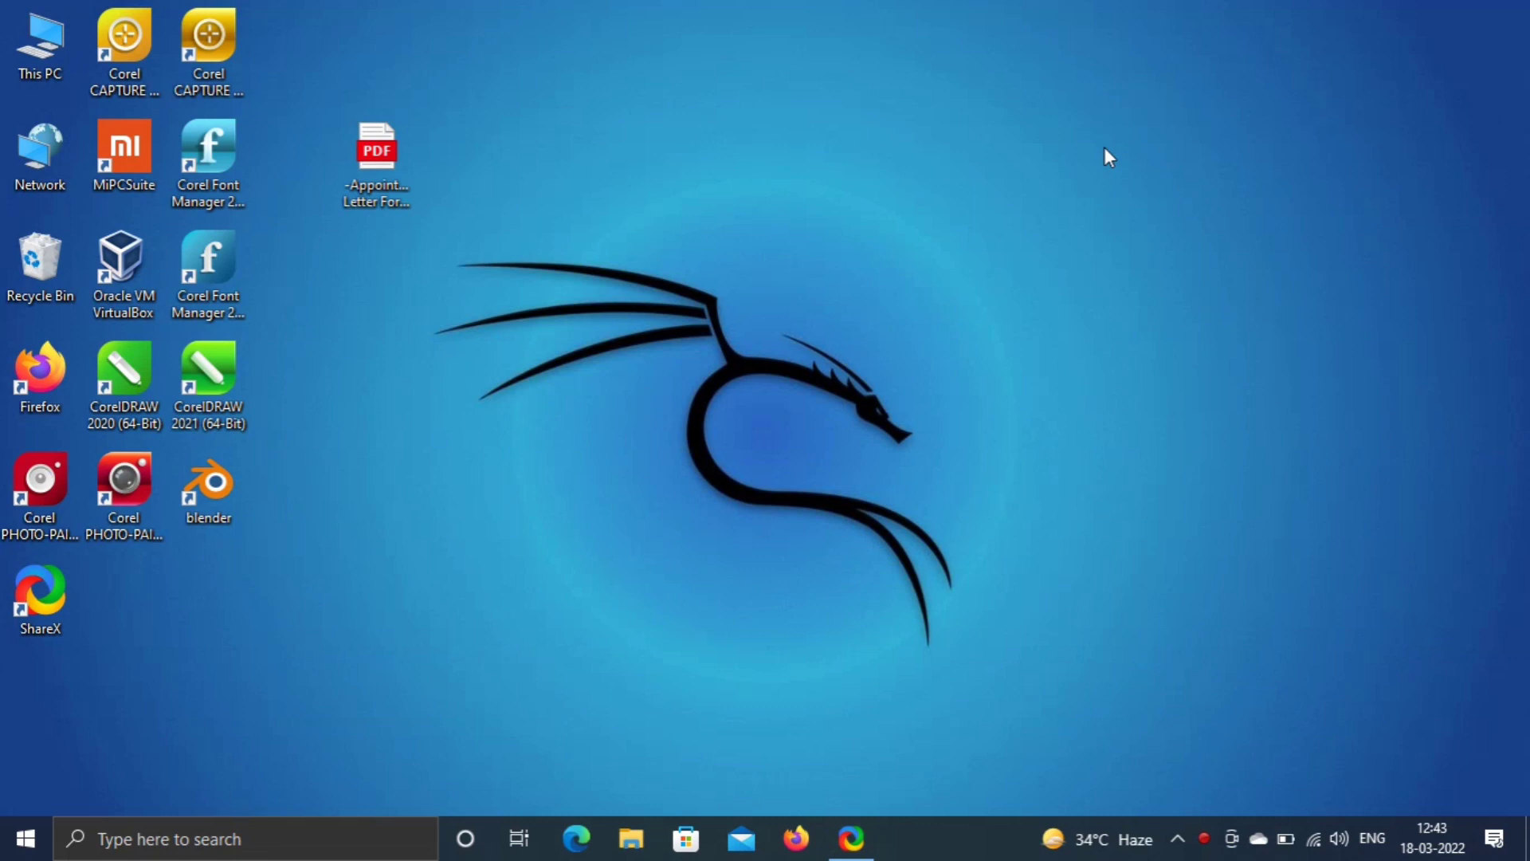
- Create a new Microsoft Word Document on the desktop, keeping the default name
right_click(811, 313)
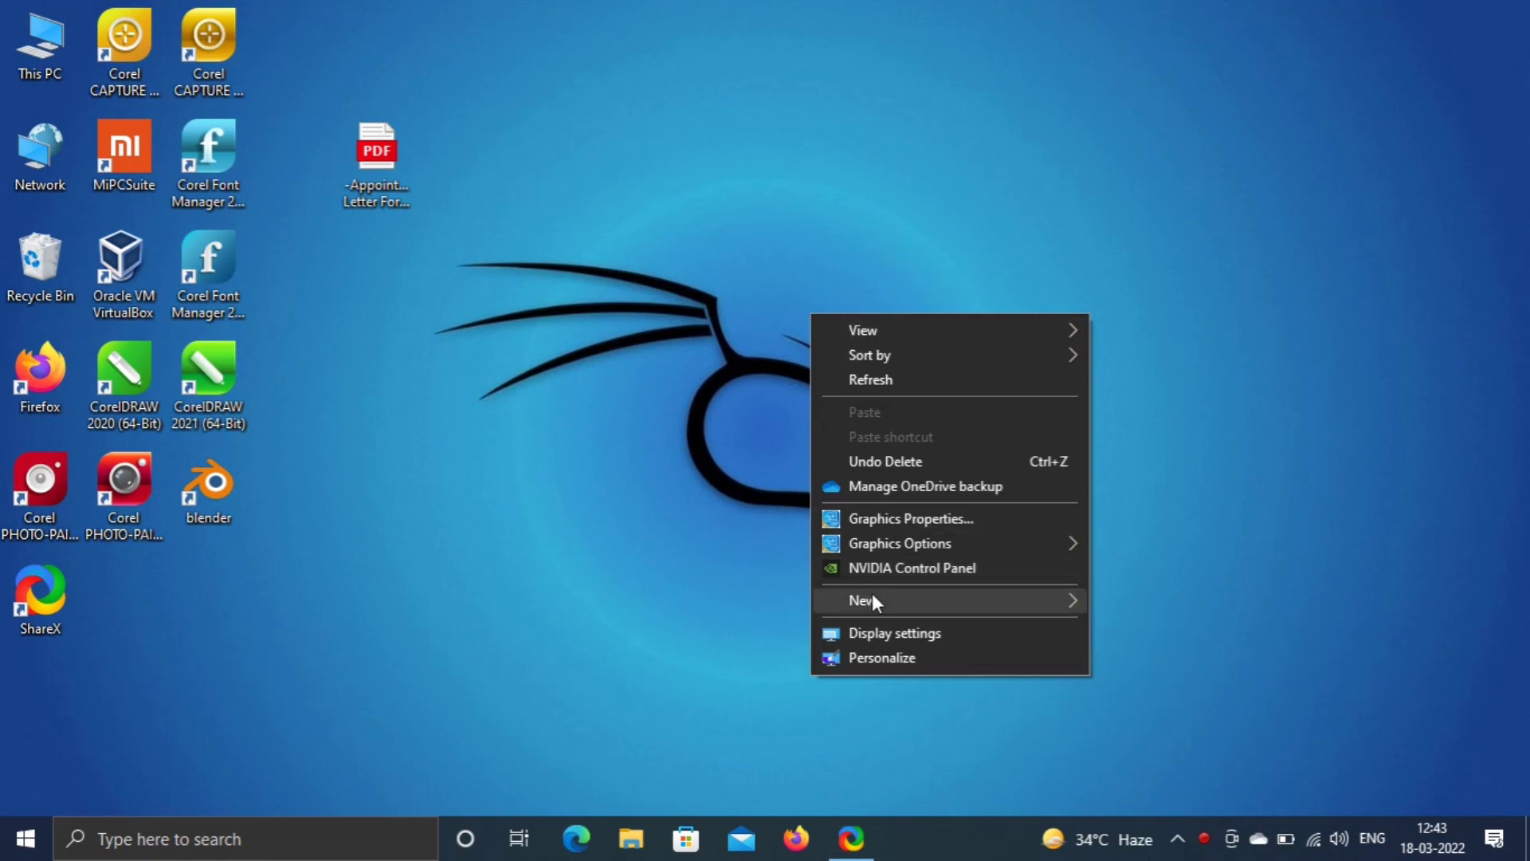
mouse_move(874, 600)
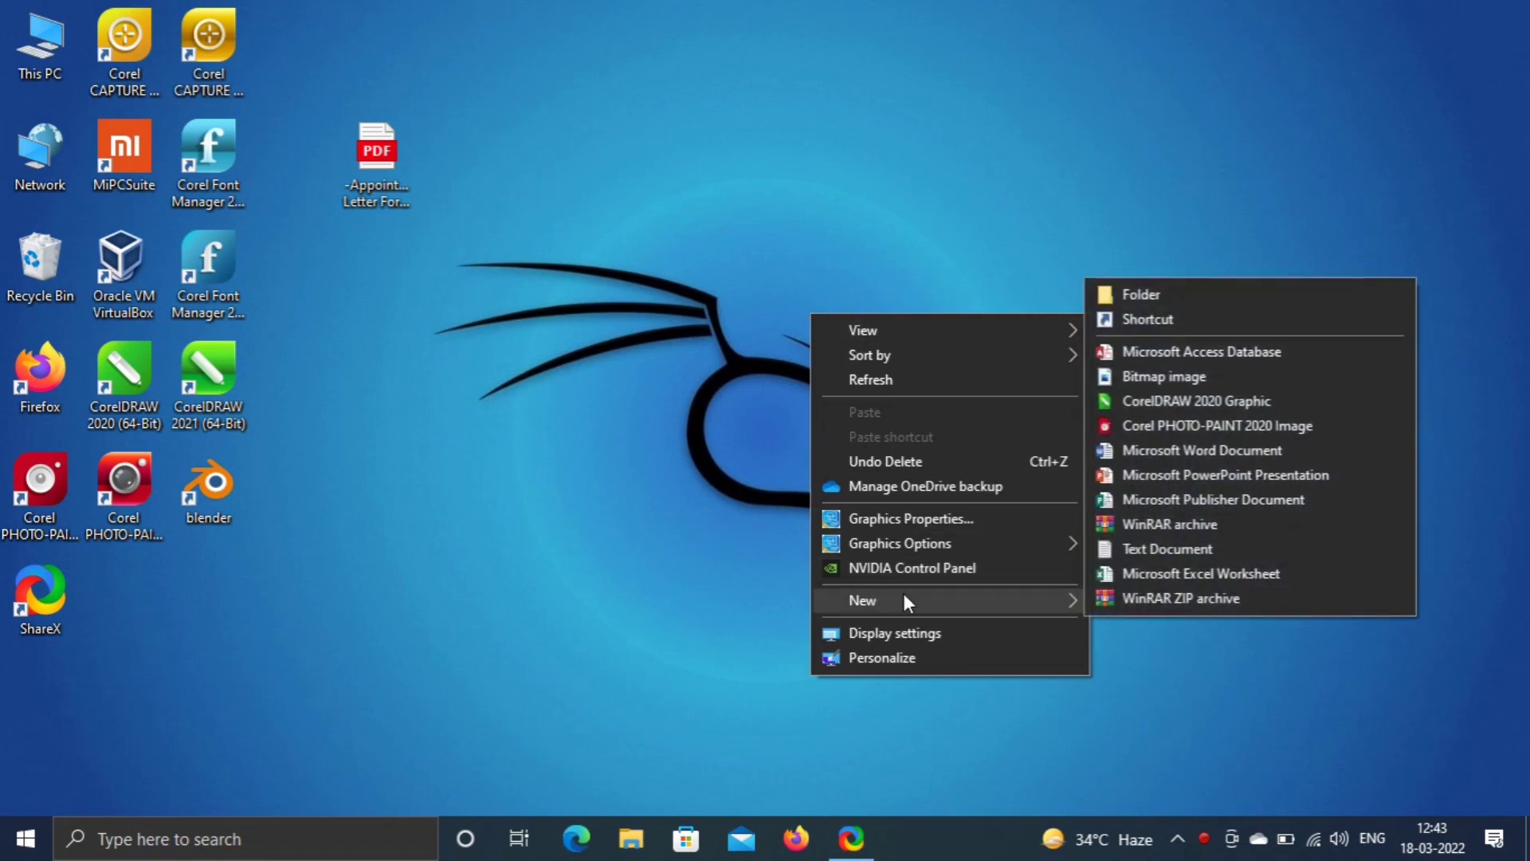
left_click(1207, 448)
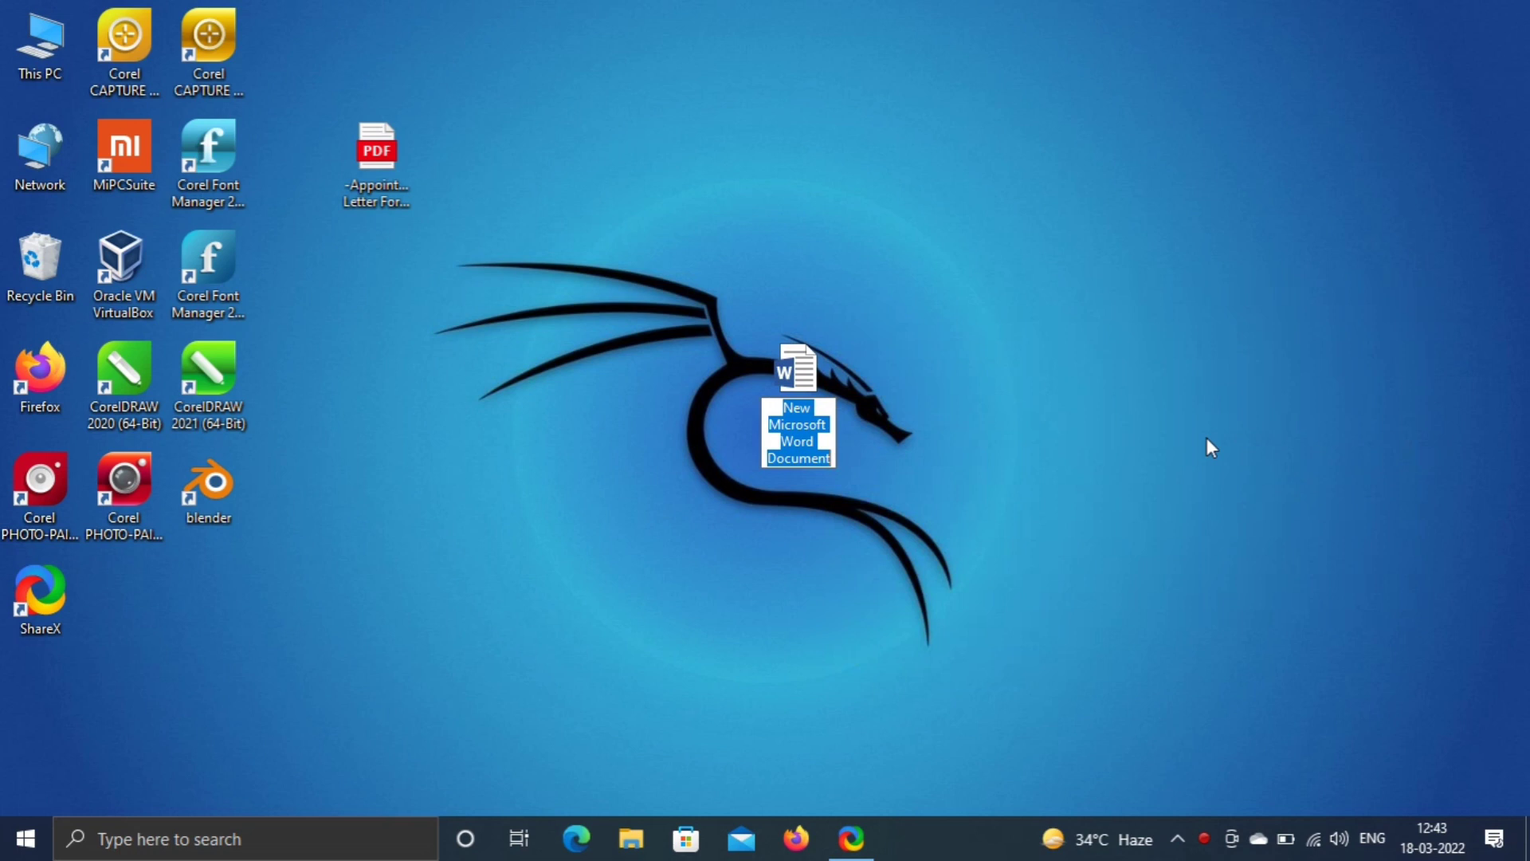
key("Return")
key("Return")
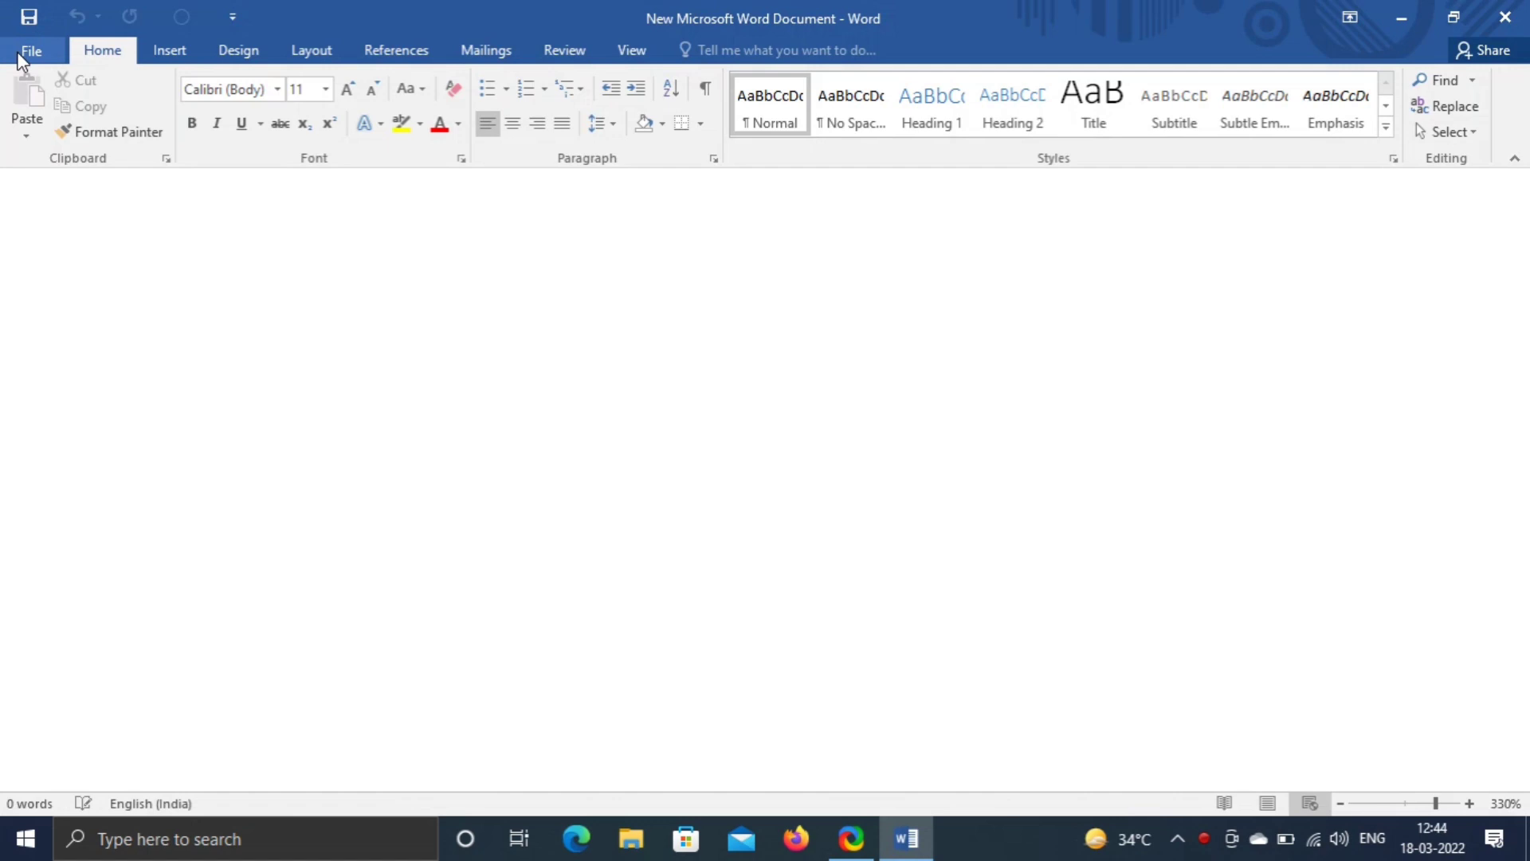
- Search online templates for 'reference letter' and choose the Reference letter for professional employee template
left_click(18, 54)
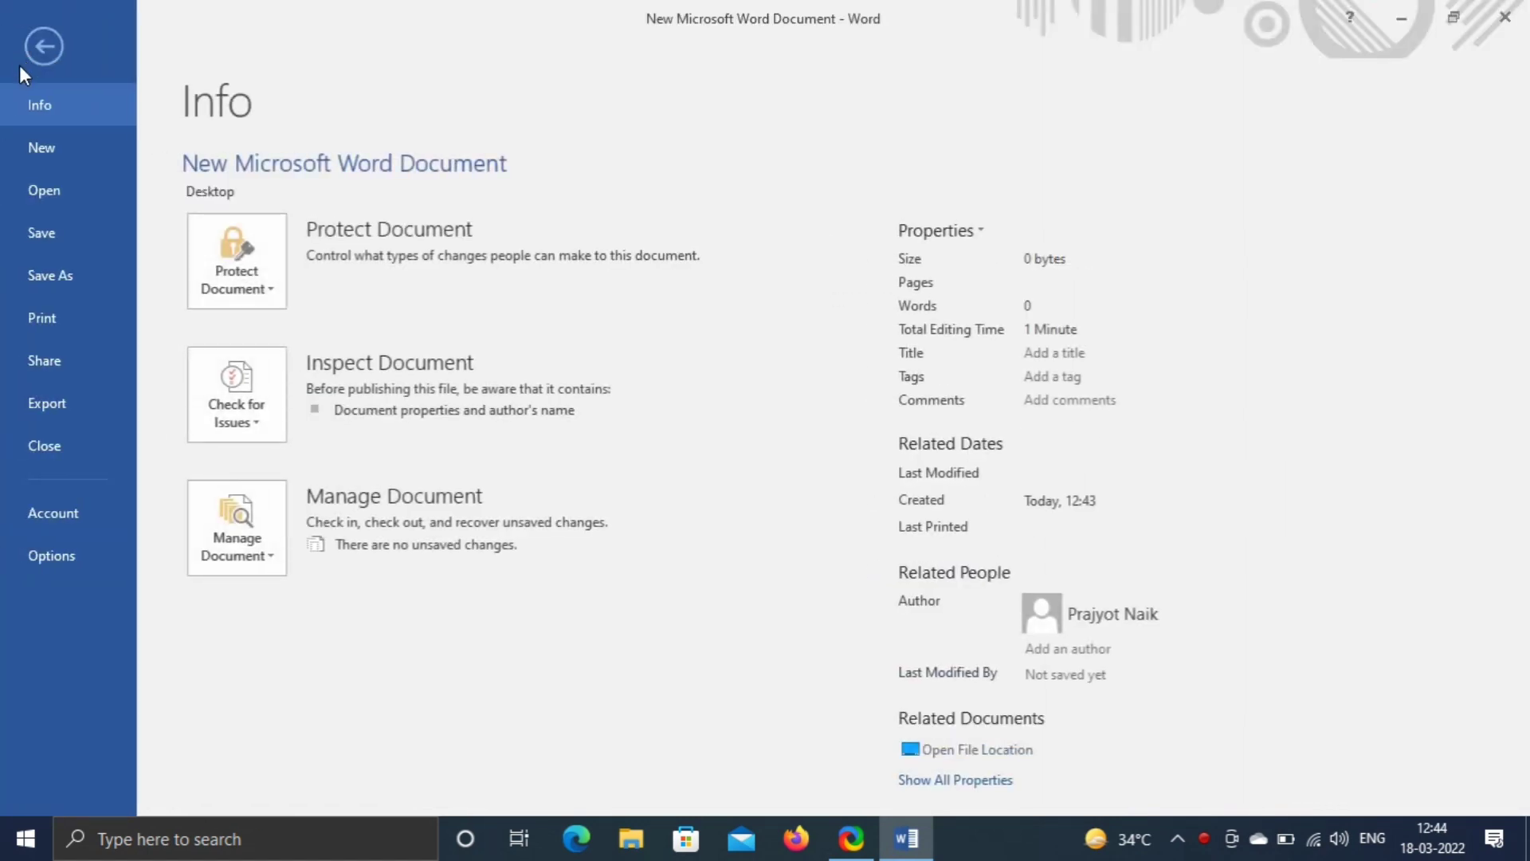
left_click(32, 143)
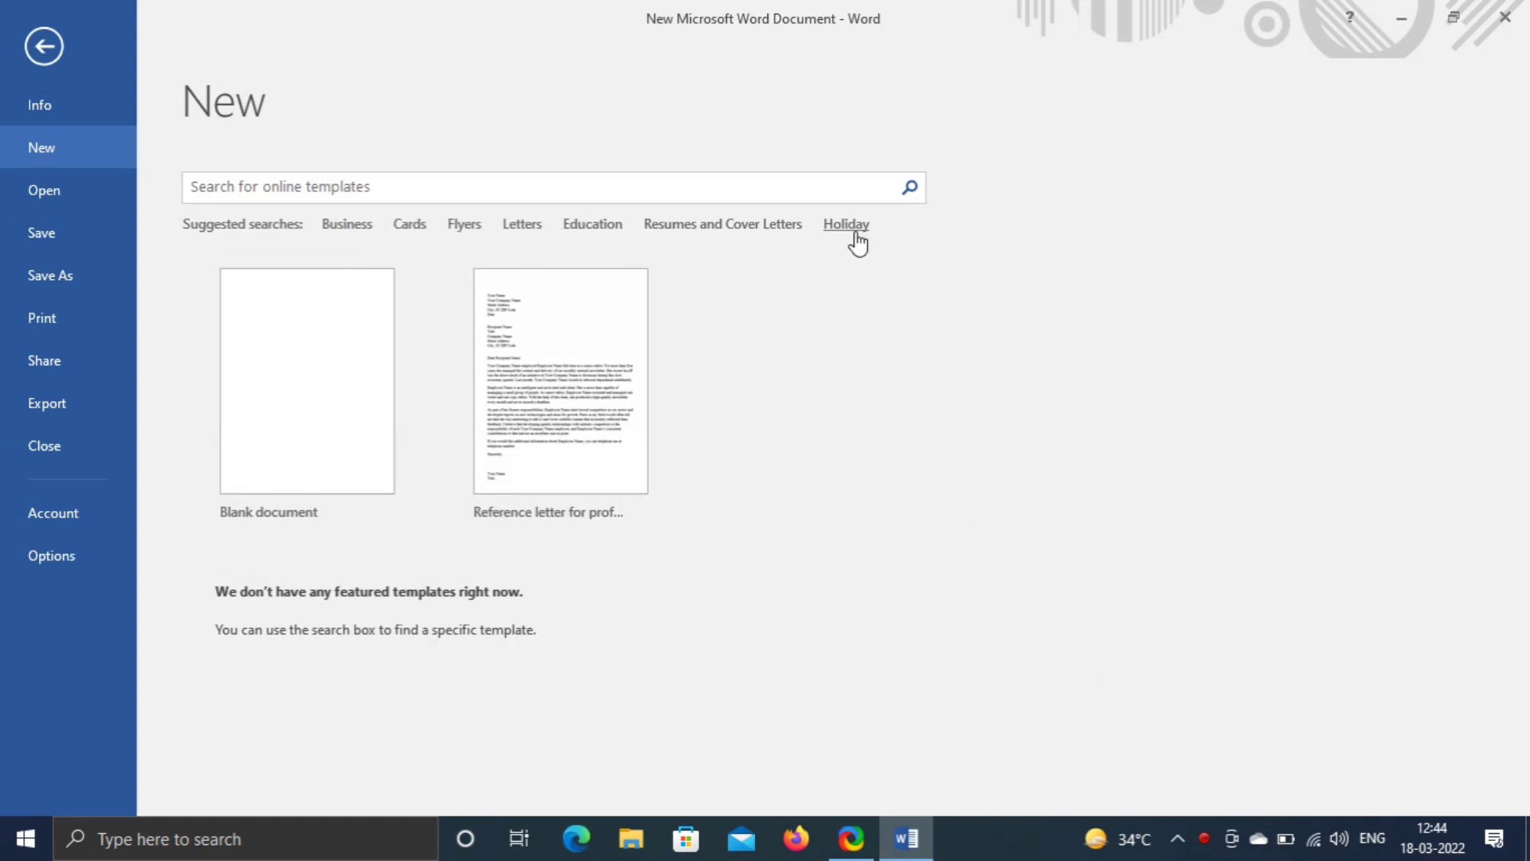
left_click(384, 189)
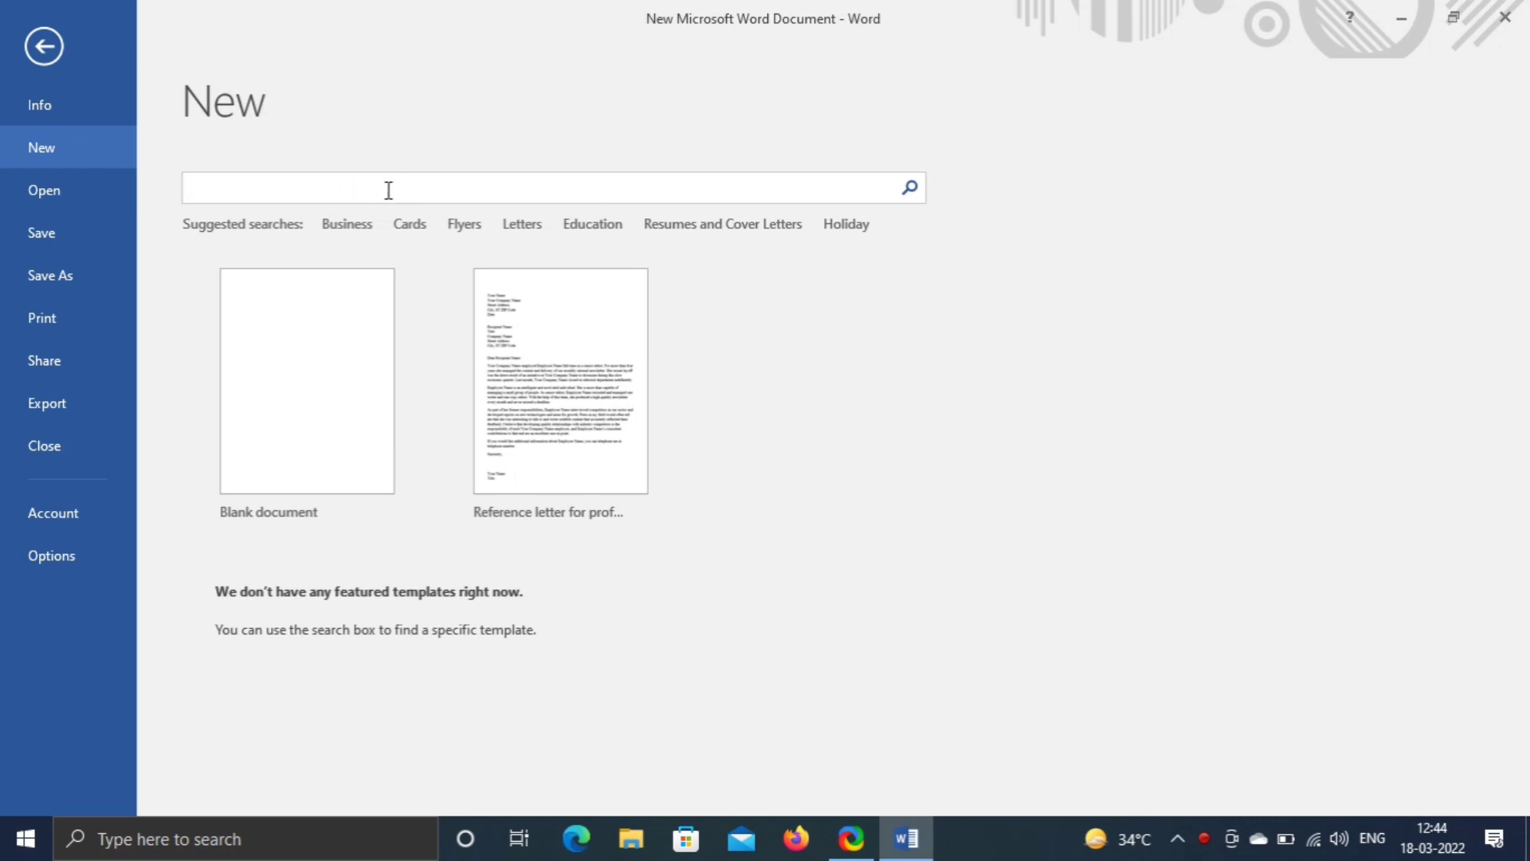
type("reference letter")
key("Return")
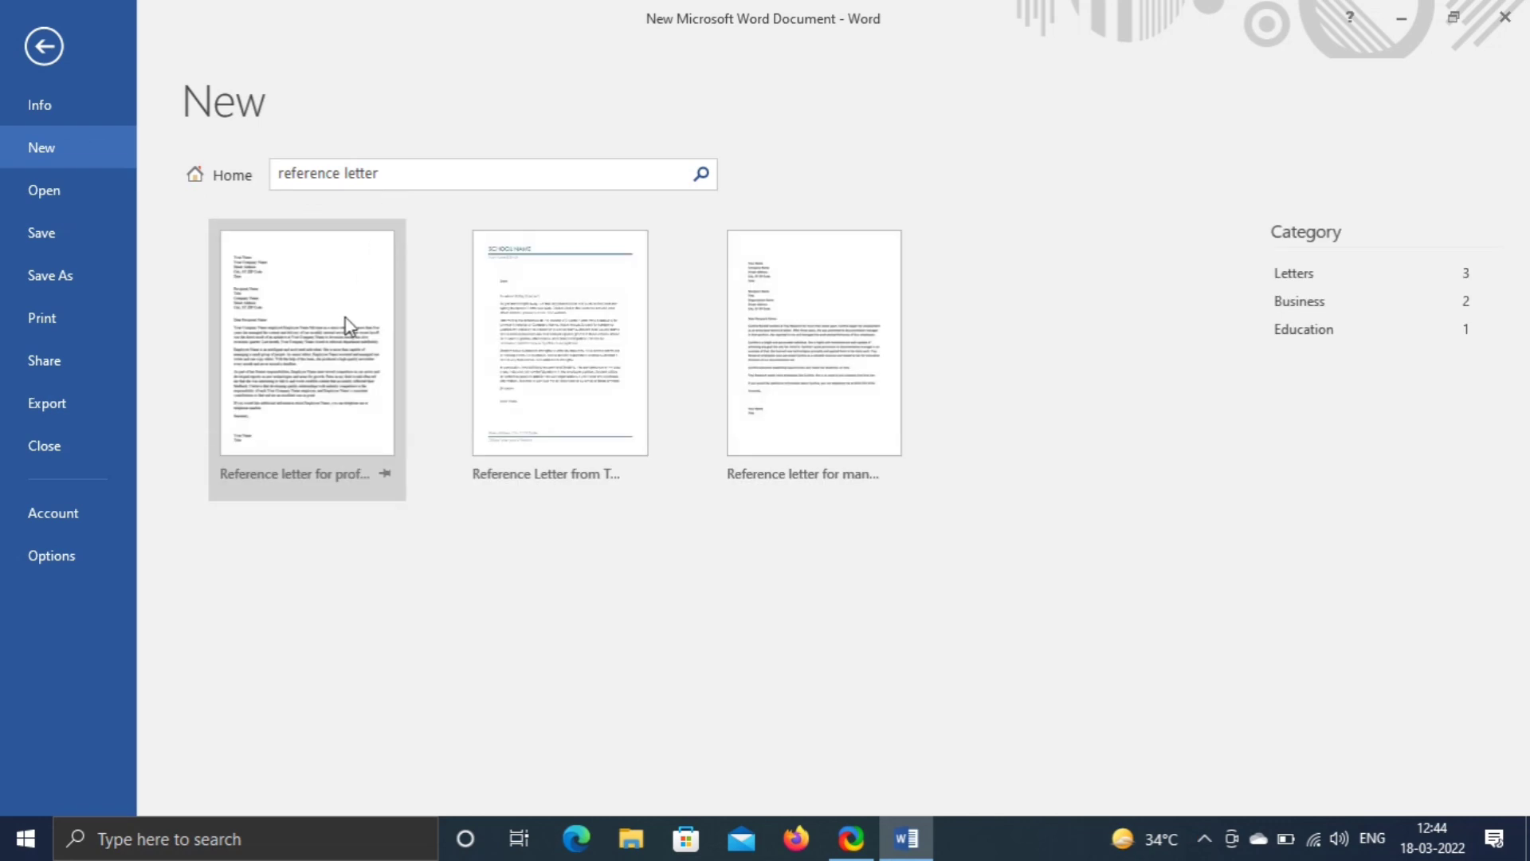
left_click(334, 385)
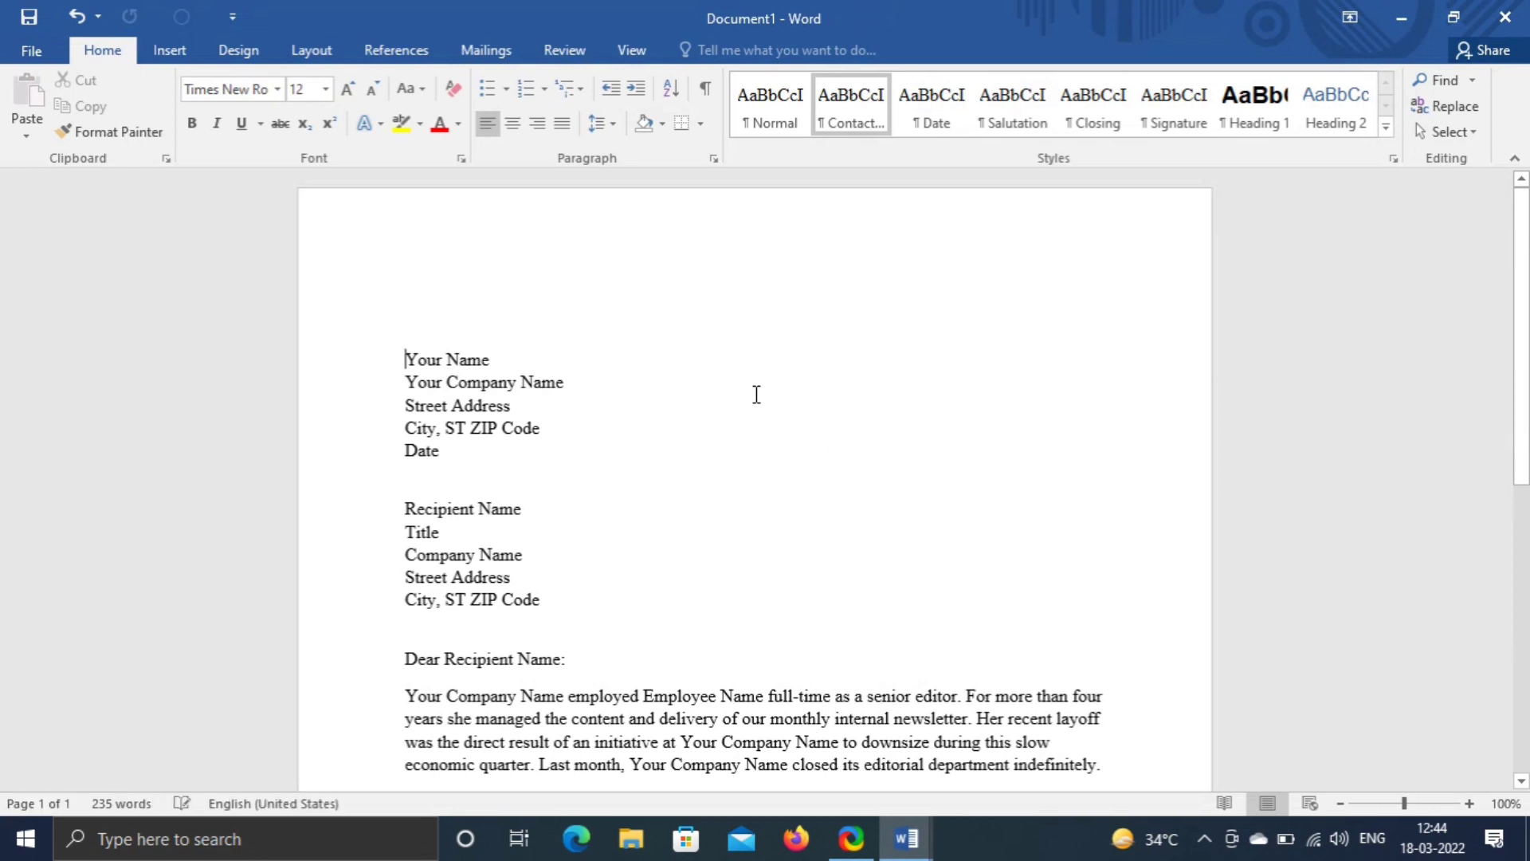
- Replace the Your Name and Title placeholders with the sender's full name and 'Asst. Prof'
scroll(751, 393, "down", 3)
scroll(751, 393, "down", 7)
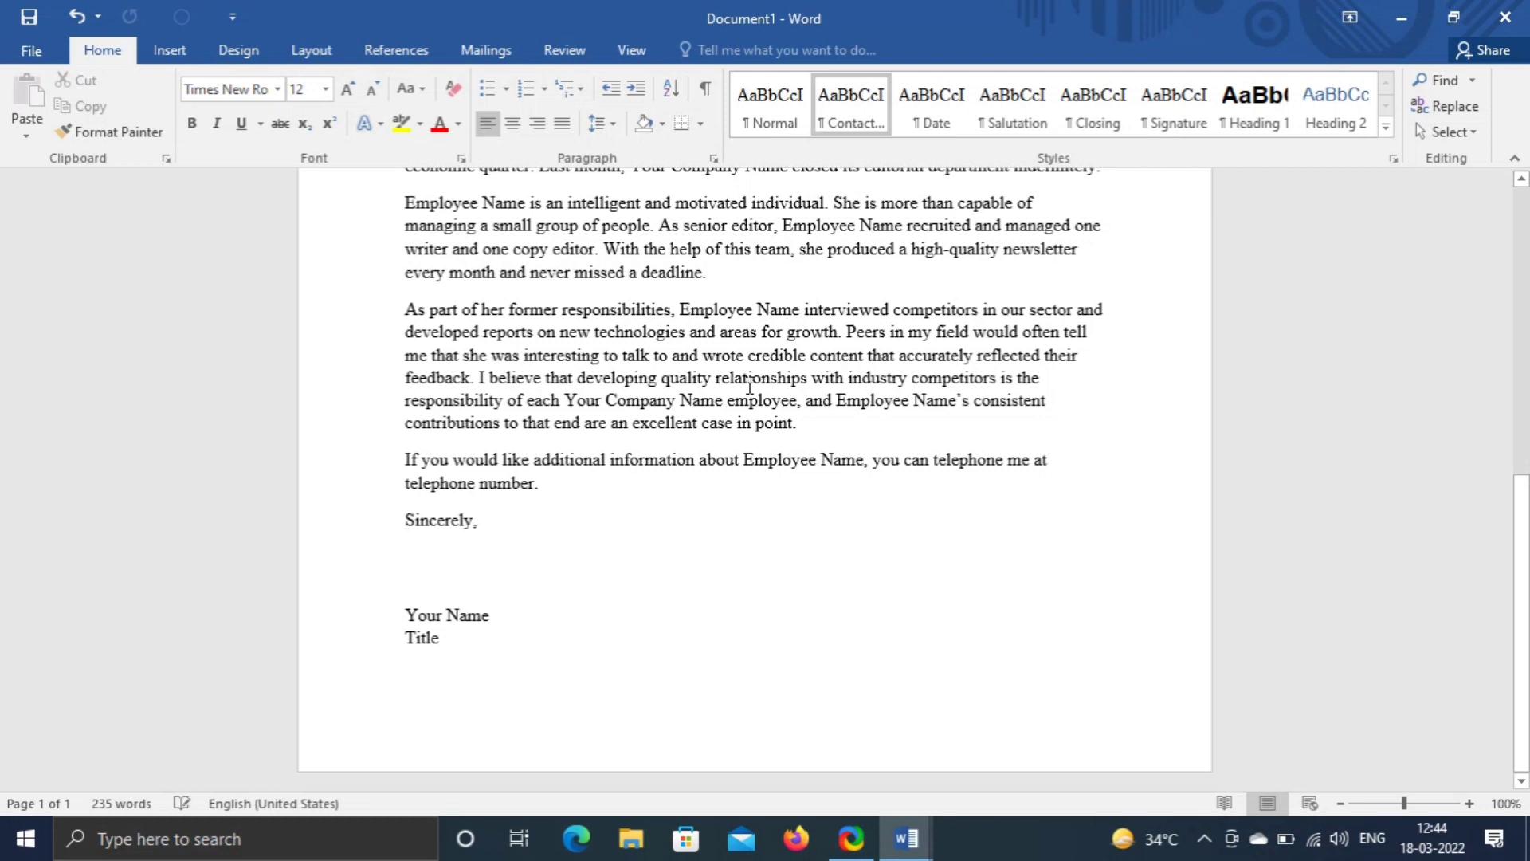
scroll(679, 444, "up", 2)
scroll(679, 444, "up", 8)
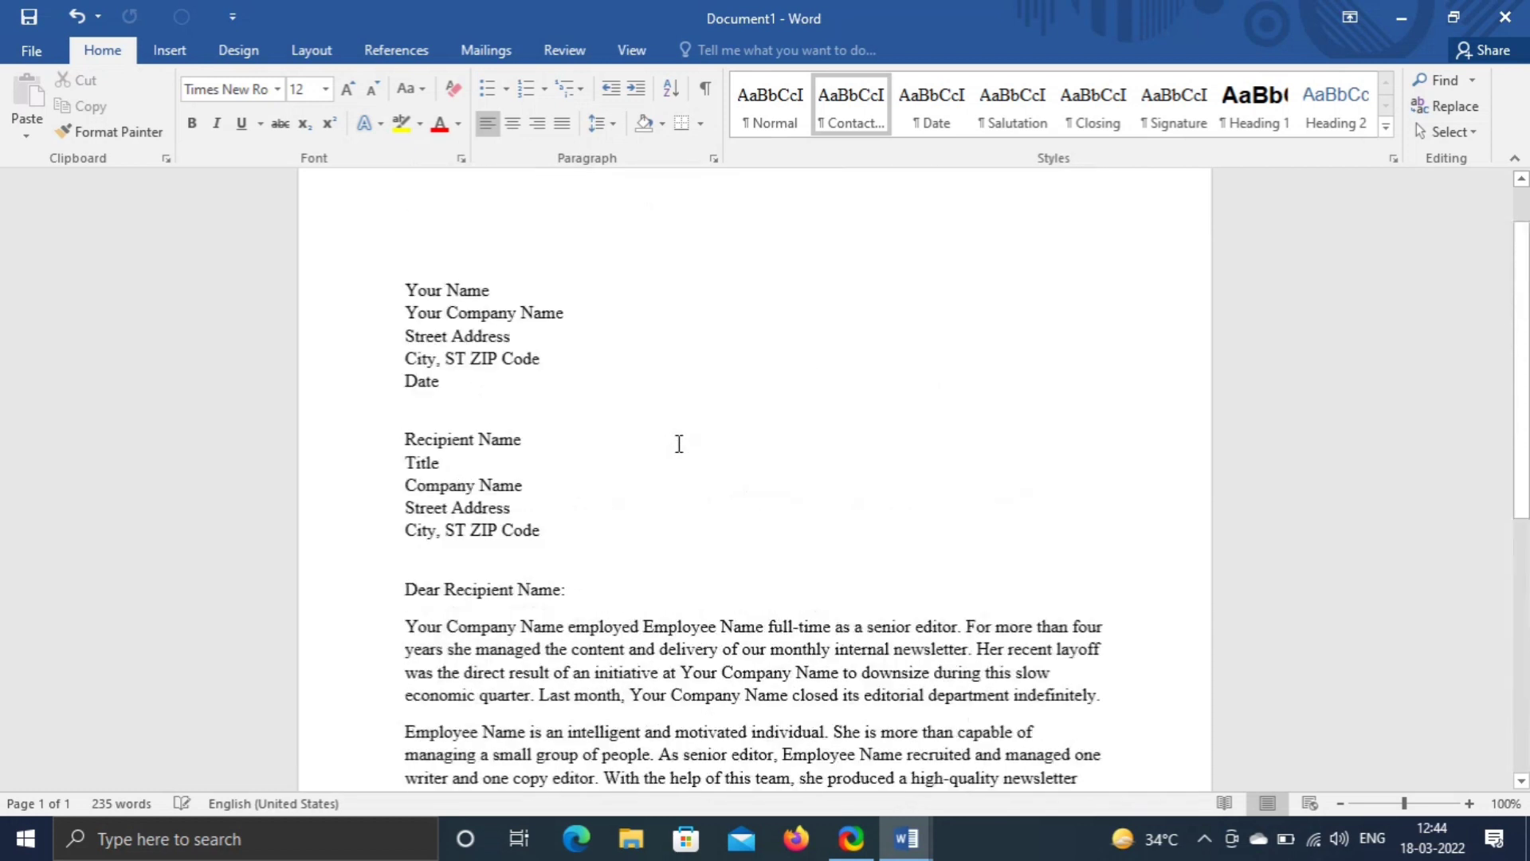
scroll(679, 444, "down", 9)
scroll(679, 446, "down", 1)
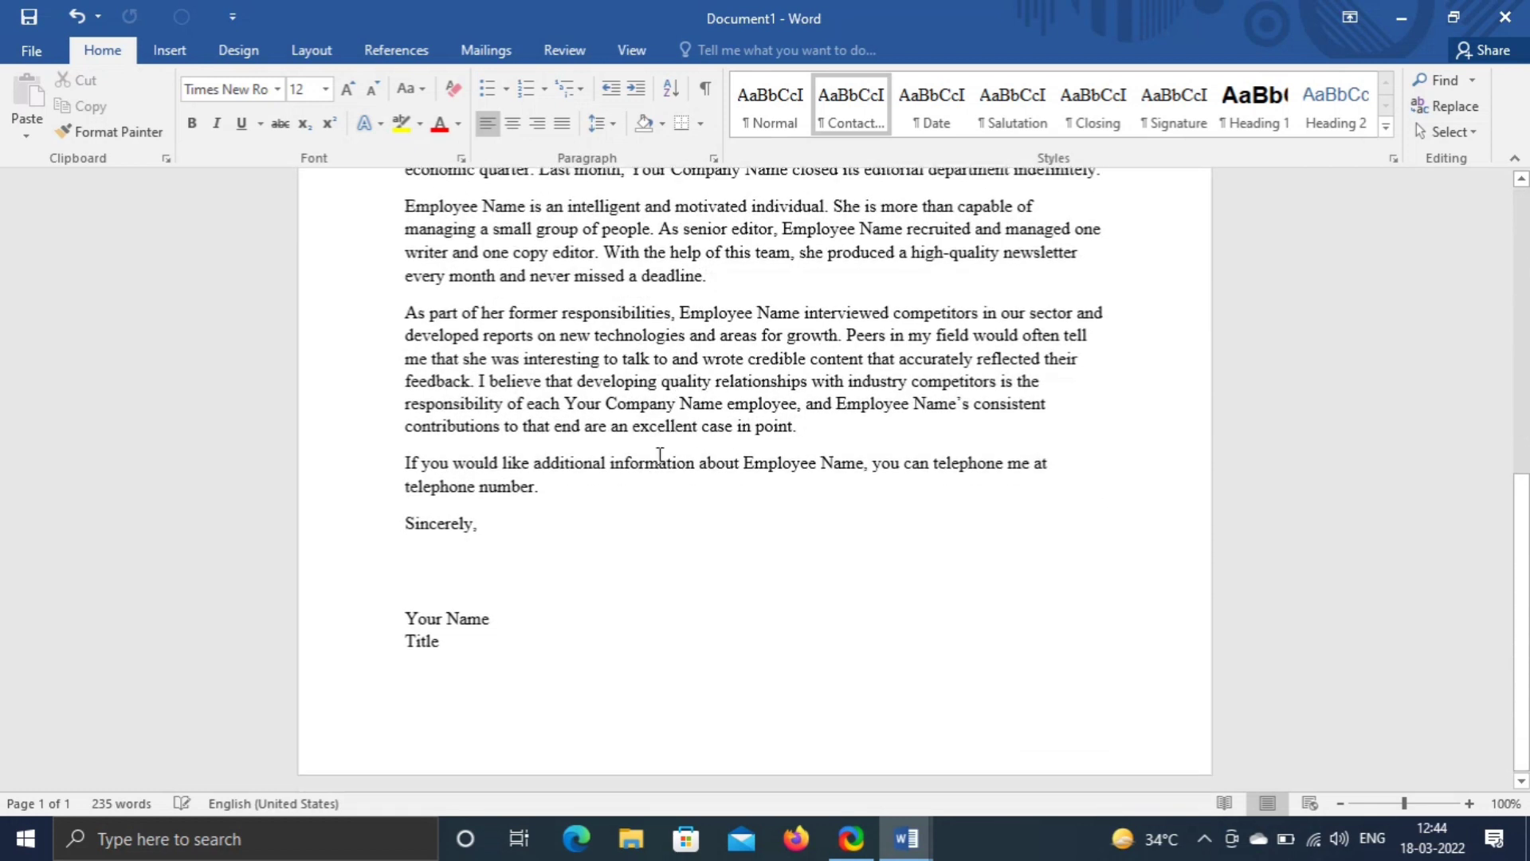
scroll(534, 352, "up", 5)
scroll(483, 302, "up", 1)
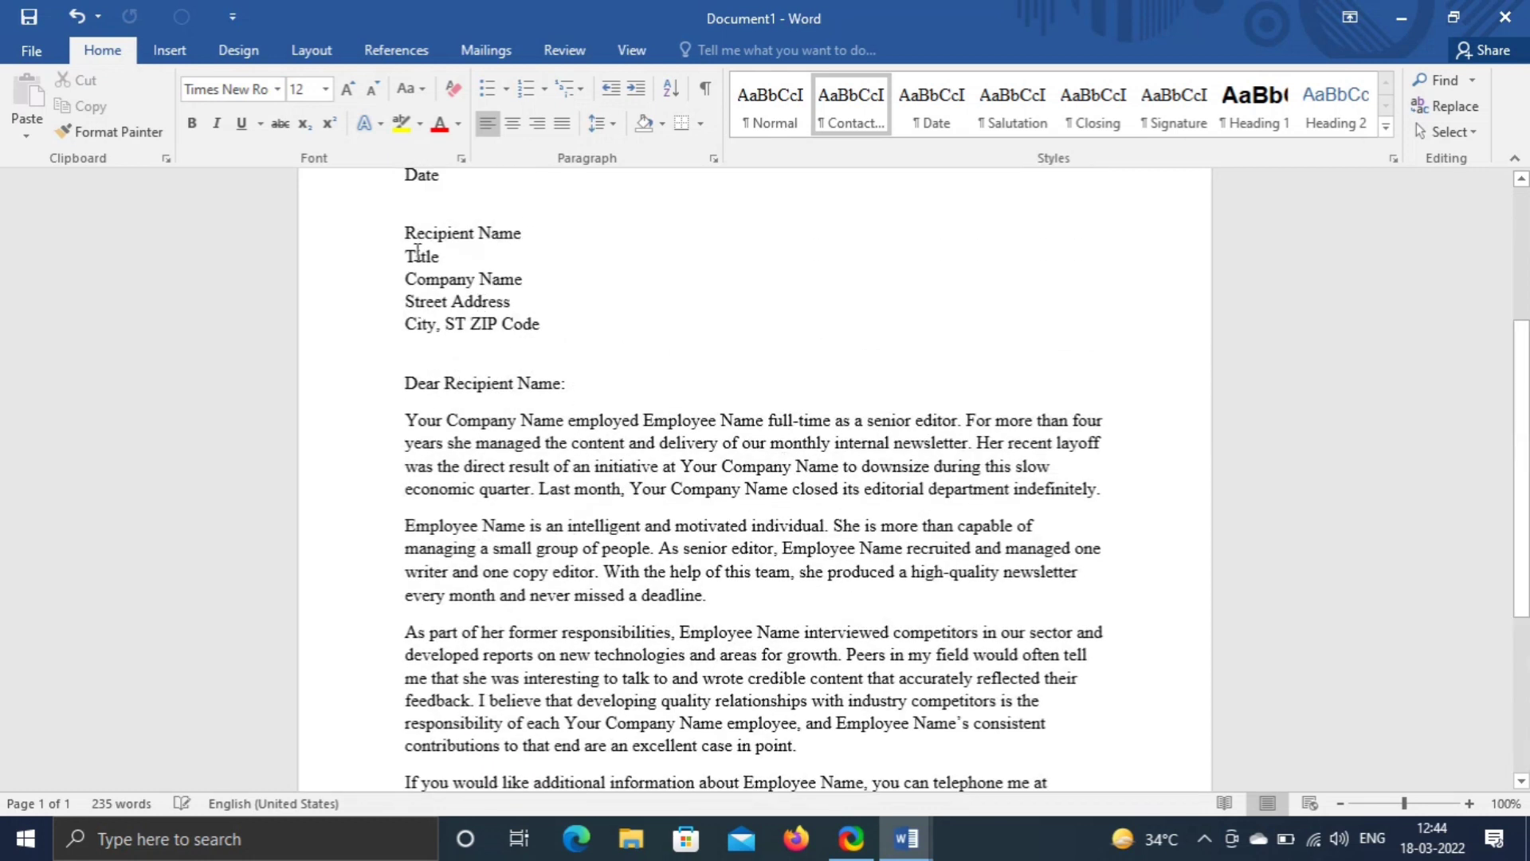
scroll(586, 399, "down", 3)
scroll(600, 430, "down", 2)
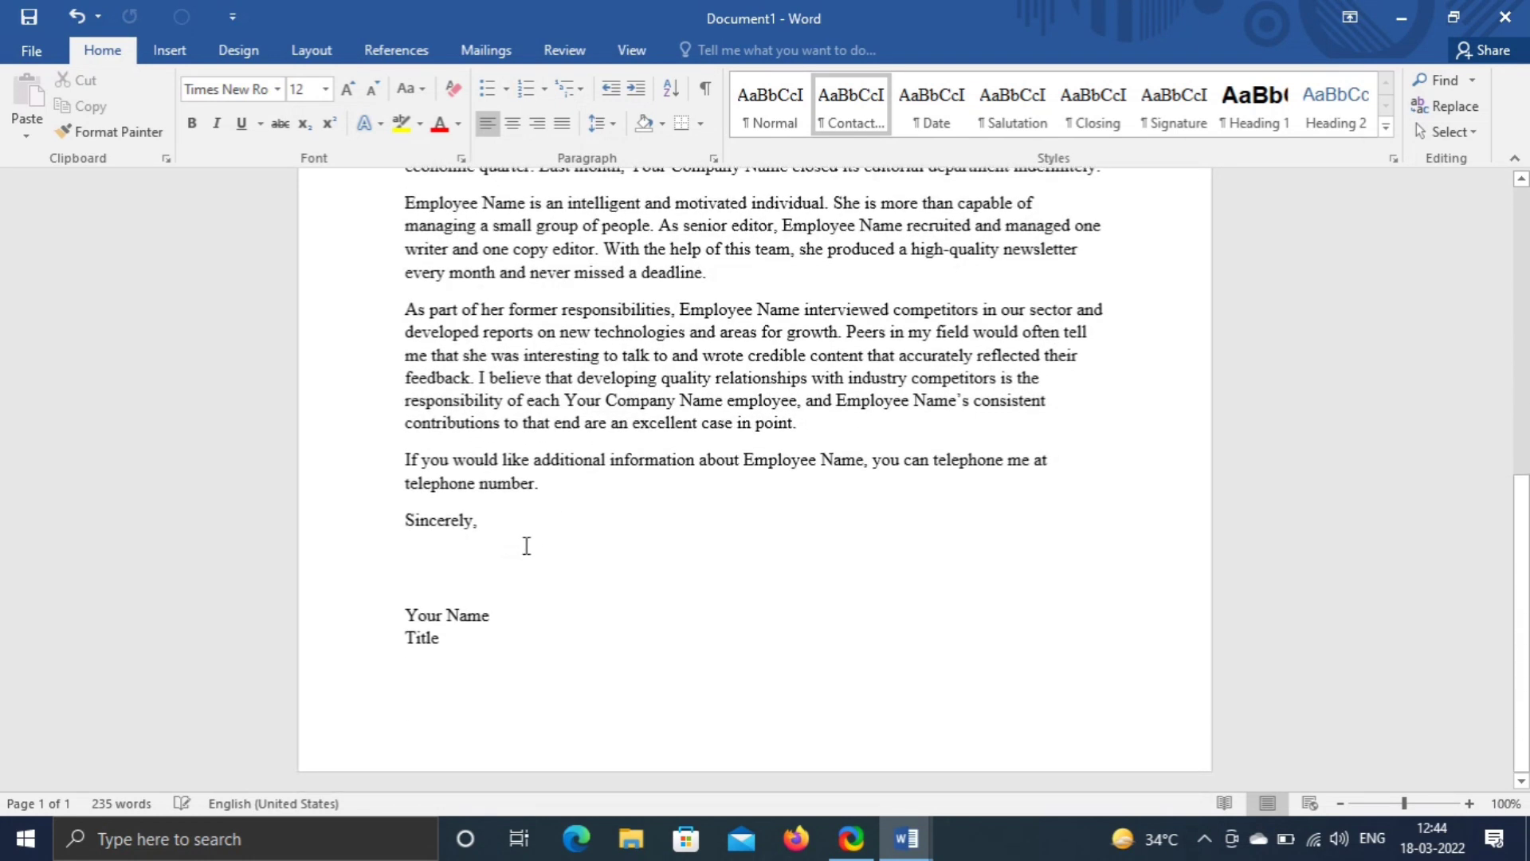
left_click_drag(405, 613, 450, 640)
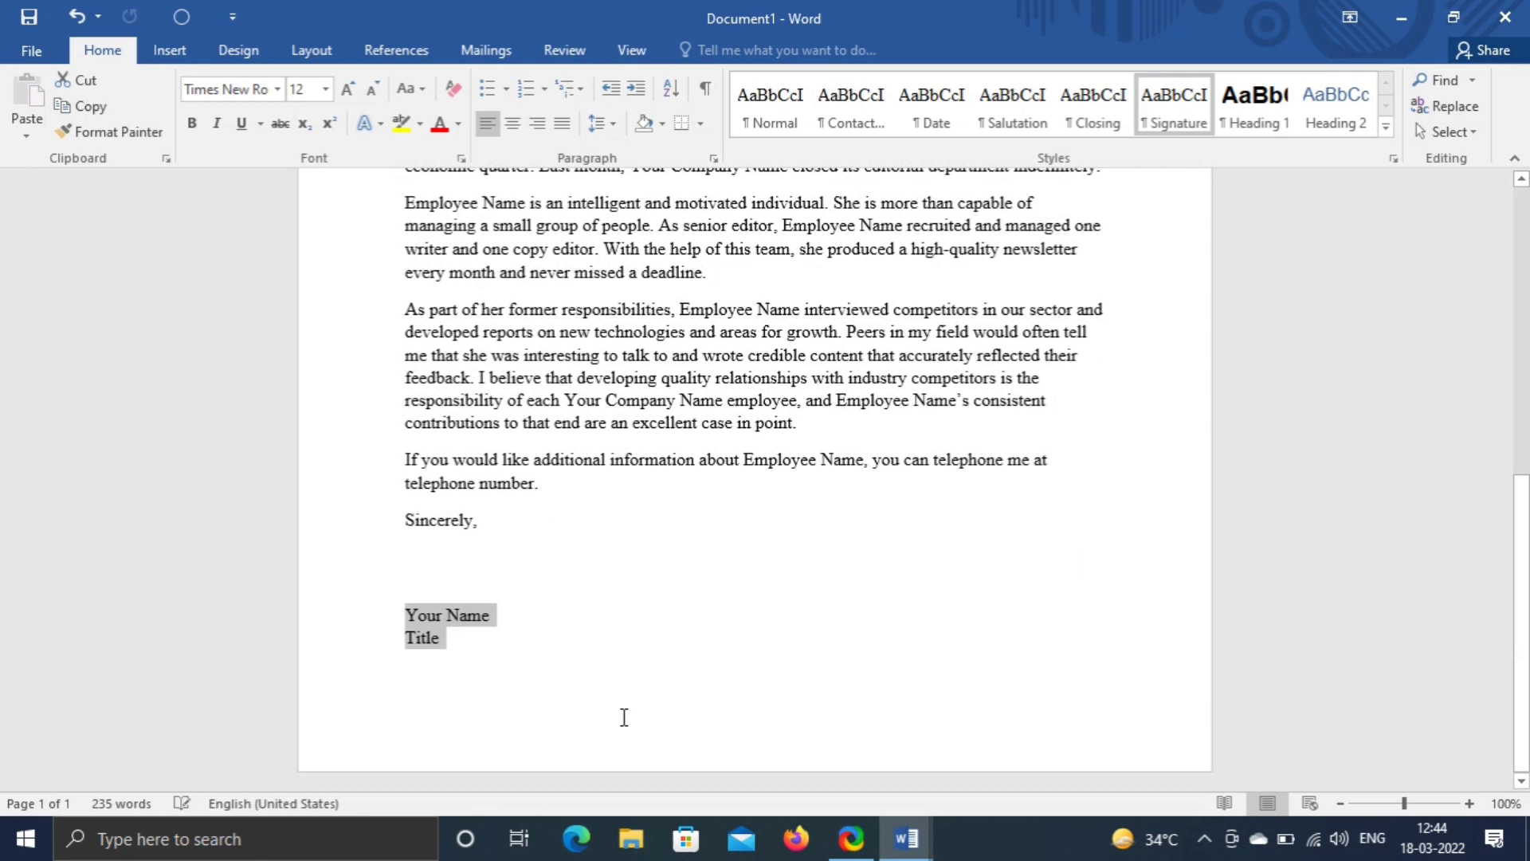
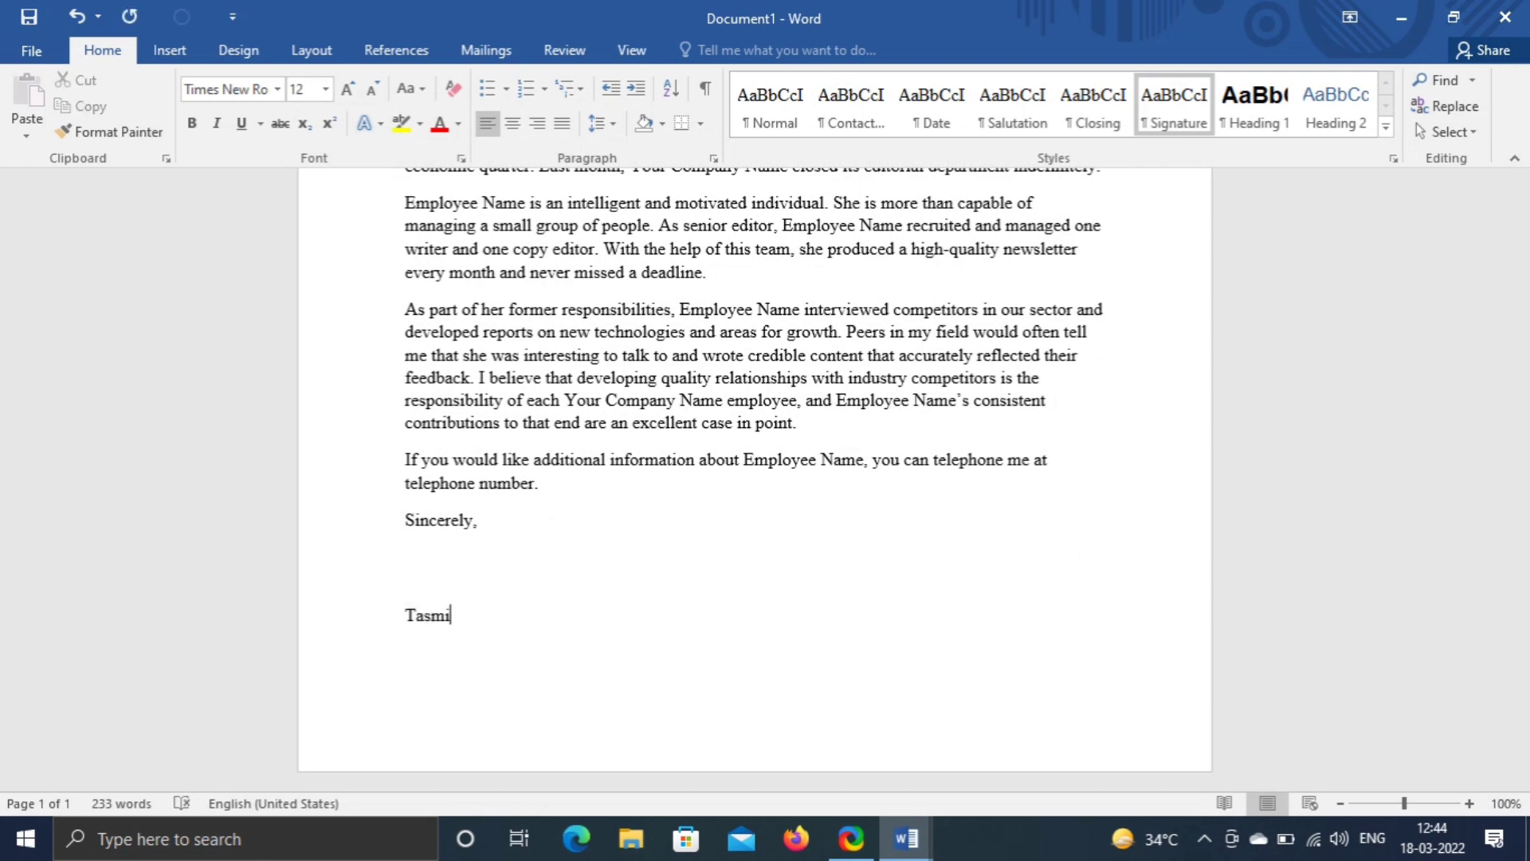
key("Return")
type("Asst. Prof")
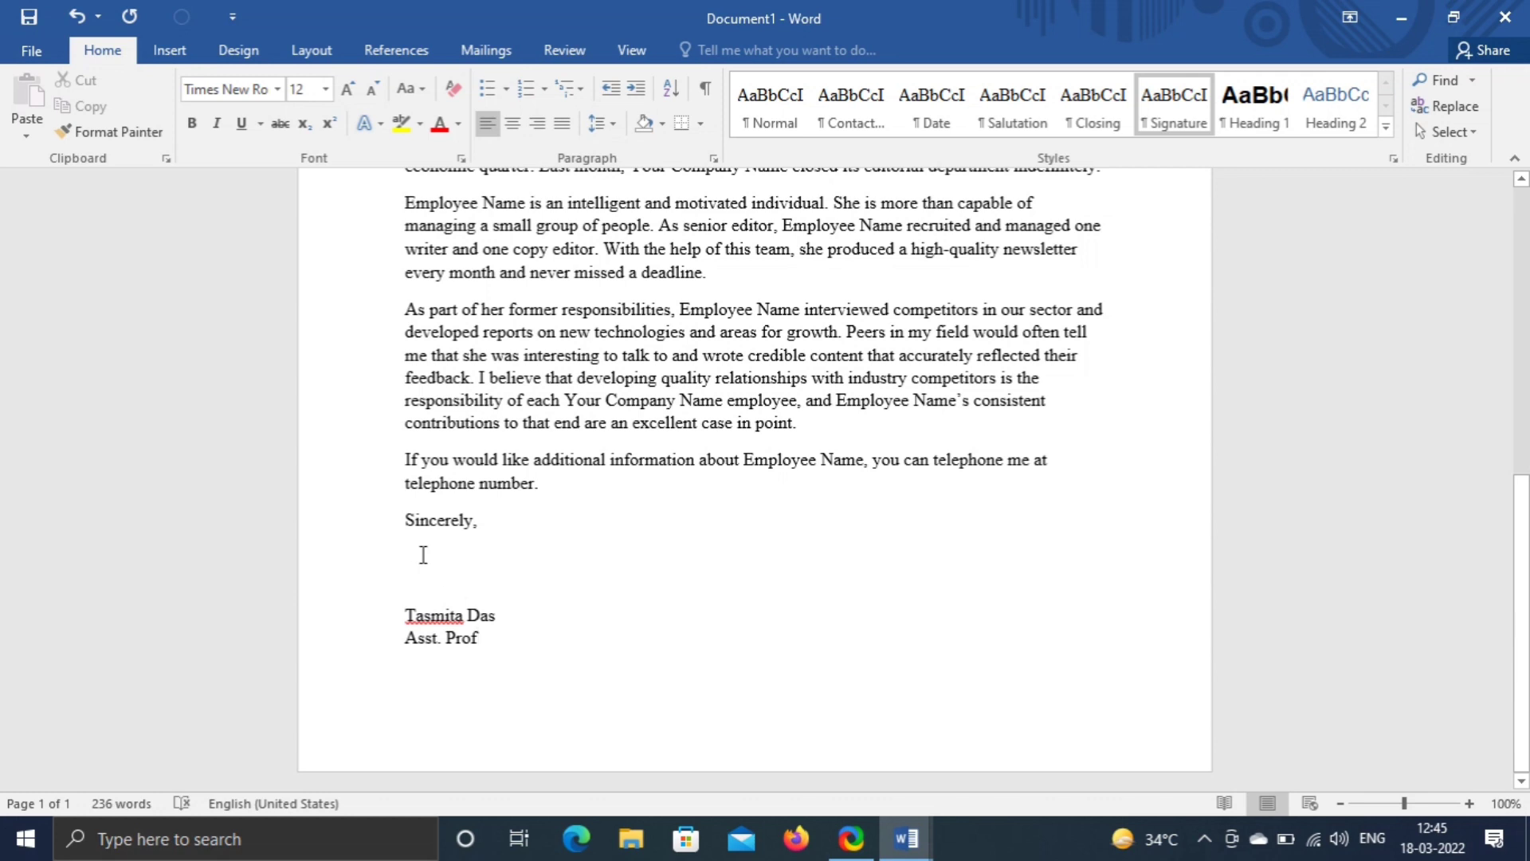
- Draw a freehand Scribble signature between Sincerely and the sender's name
left_click(170, 53)
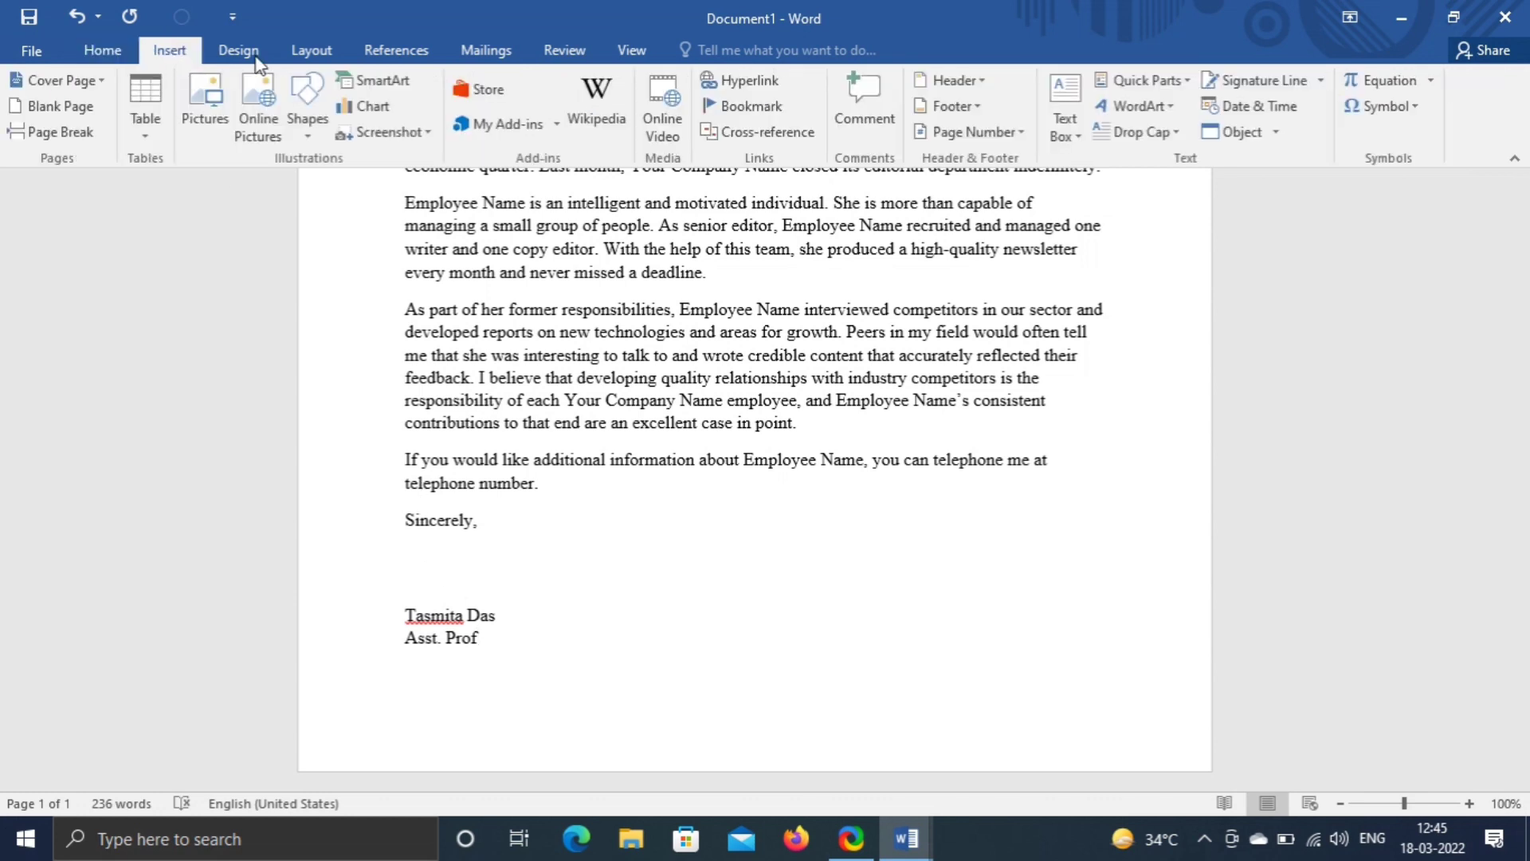
left_click(308, 120)
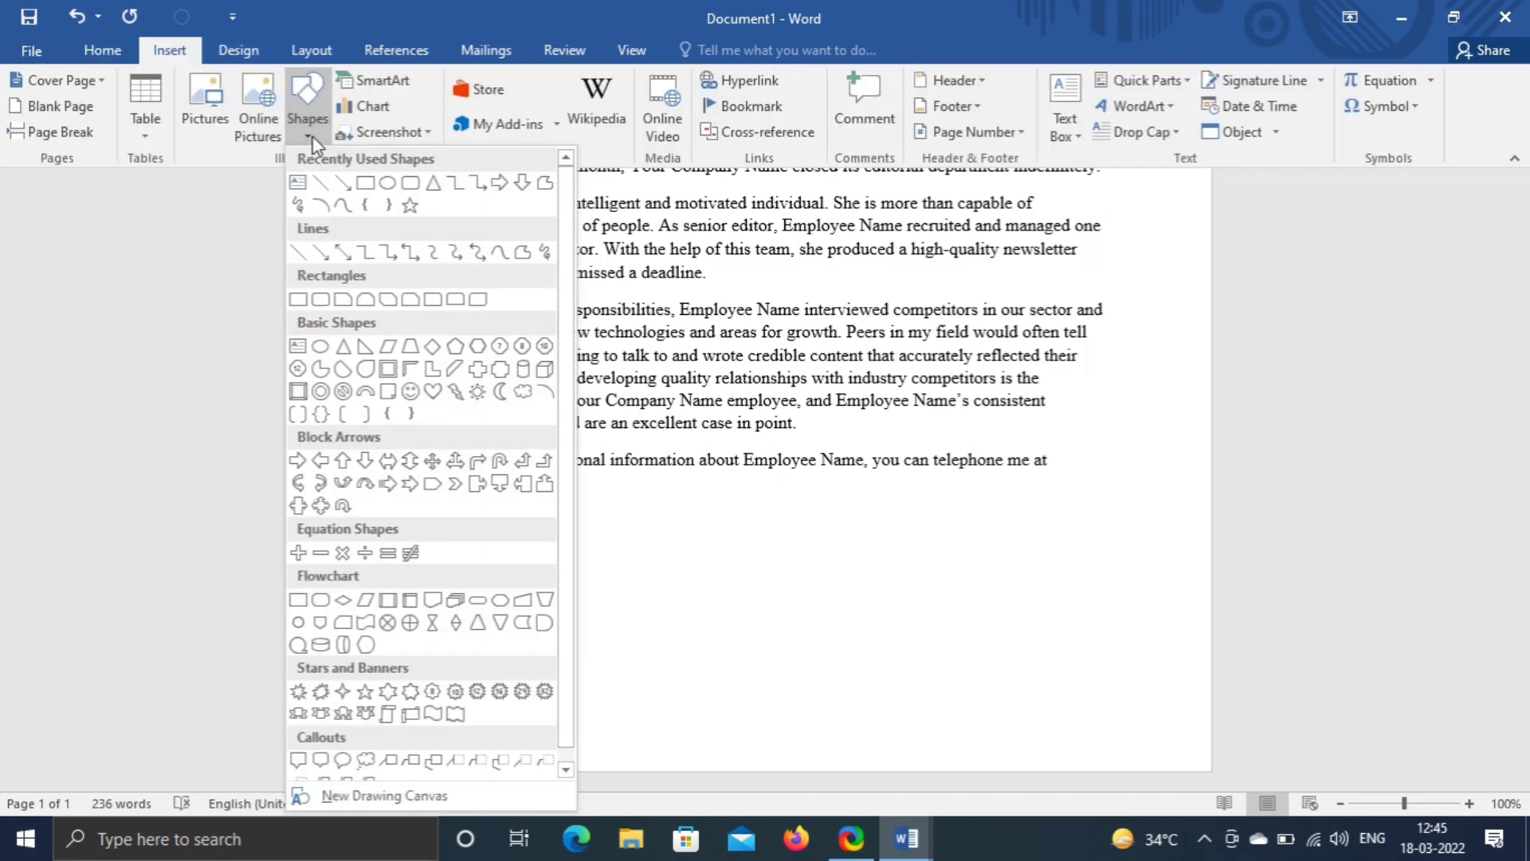
left_click(545, 257)
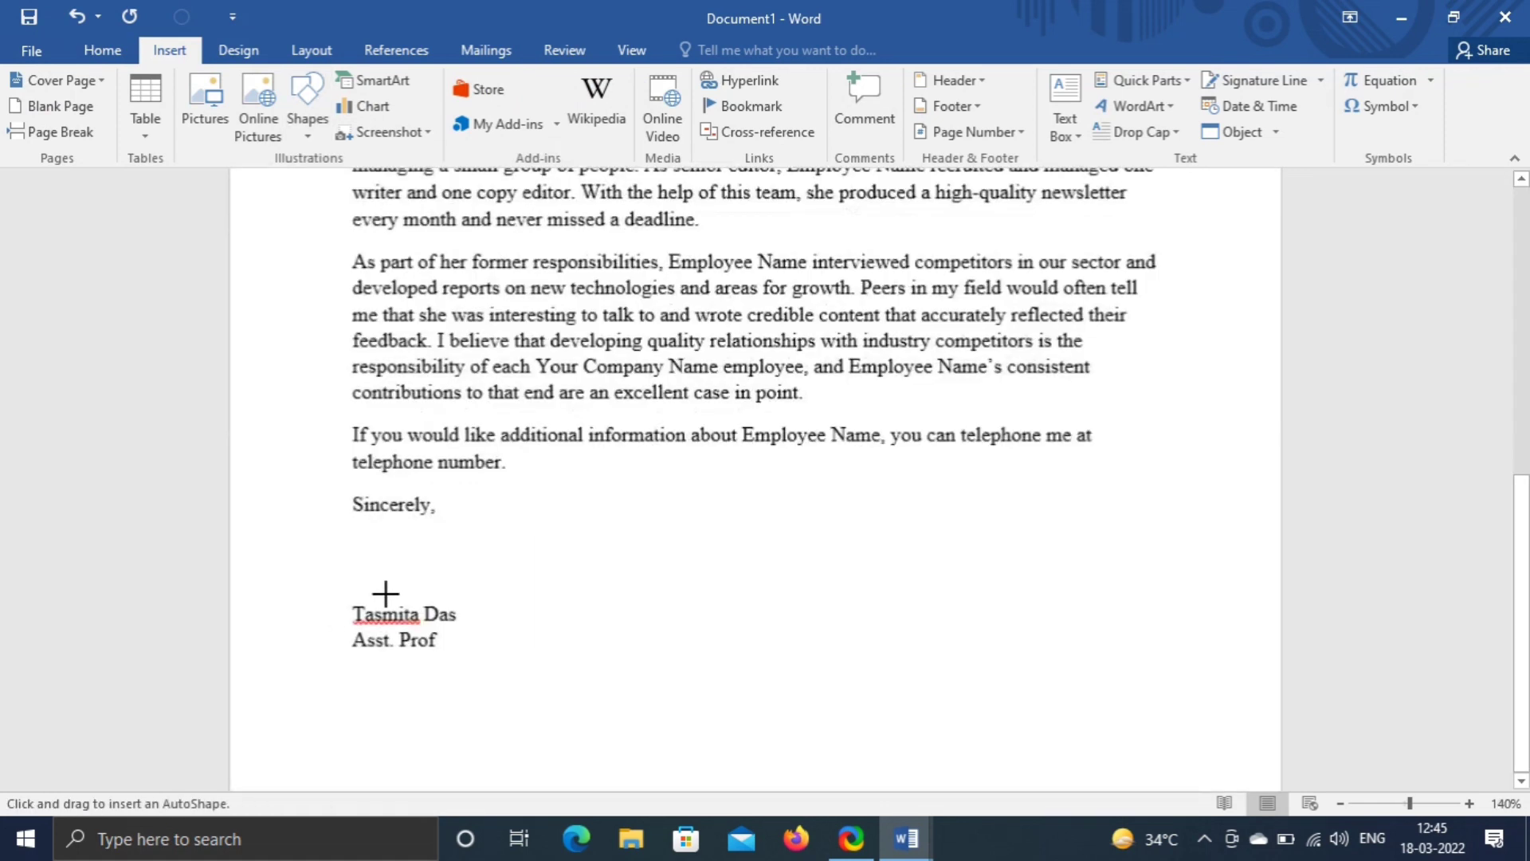
scroll(386, 593, "up", 17)
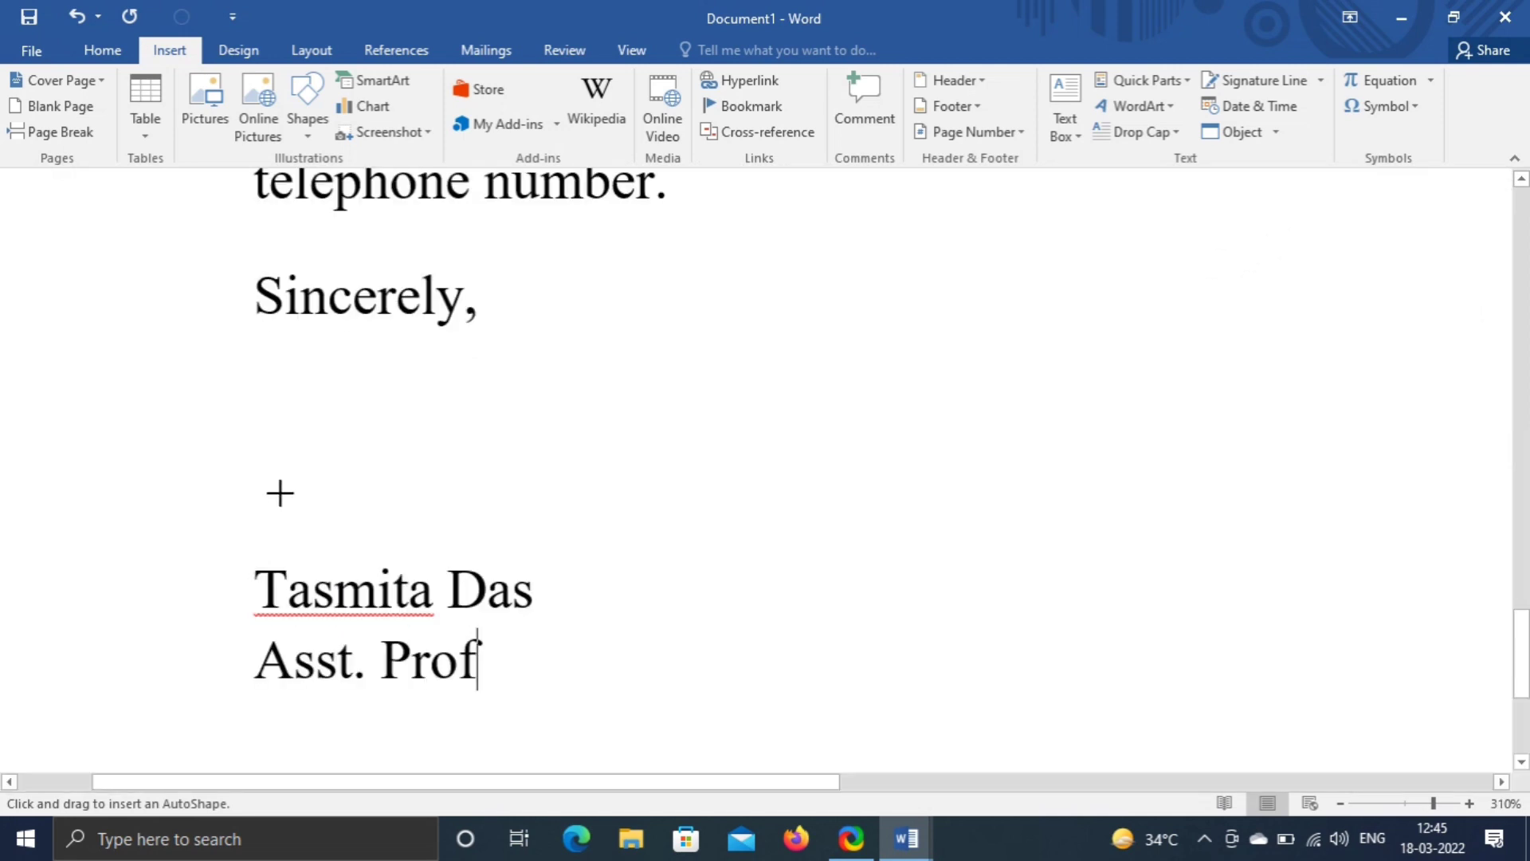
mouse_move(279, 492)
left_mouse_down()
mouse_move(401, 376)
mouse_move(401, 519)
mouse_move(323, 436)
mouse_move(341, 486)
mouse_move(418, 439)
mouse_move(568, 436)
left_mouse_up()
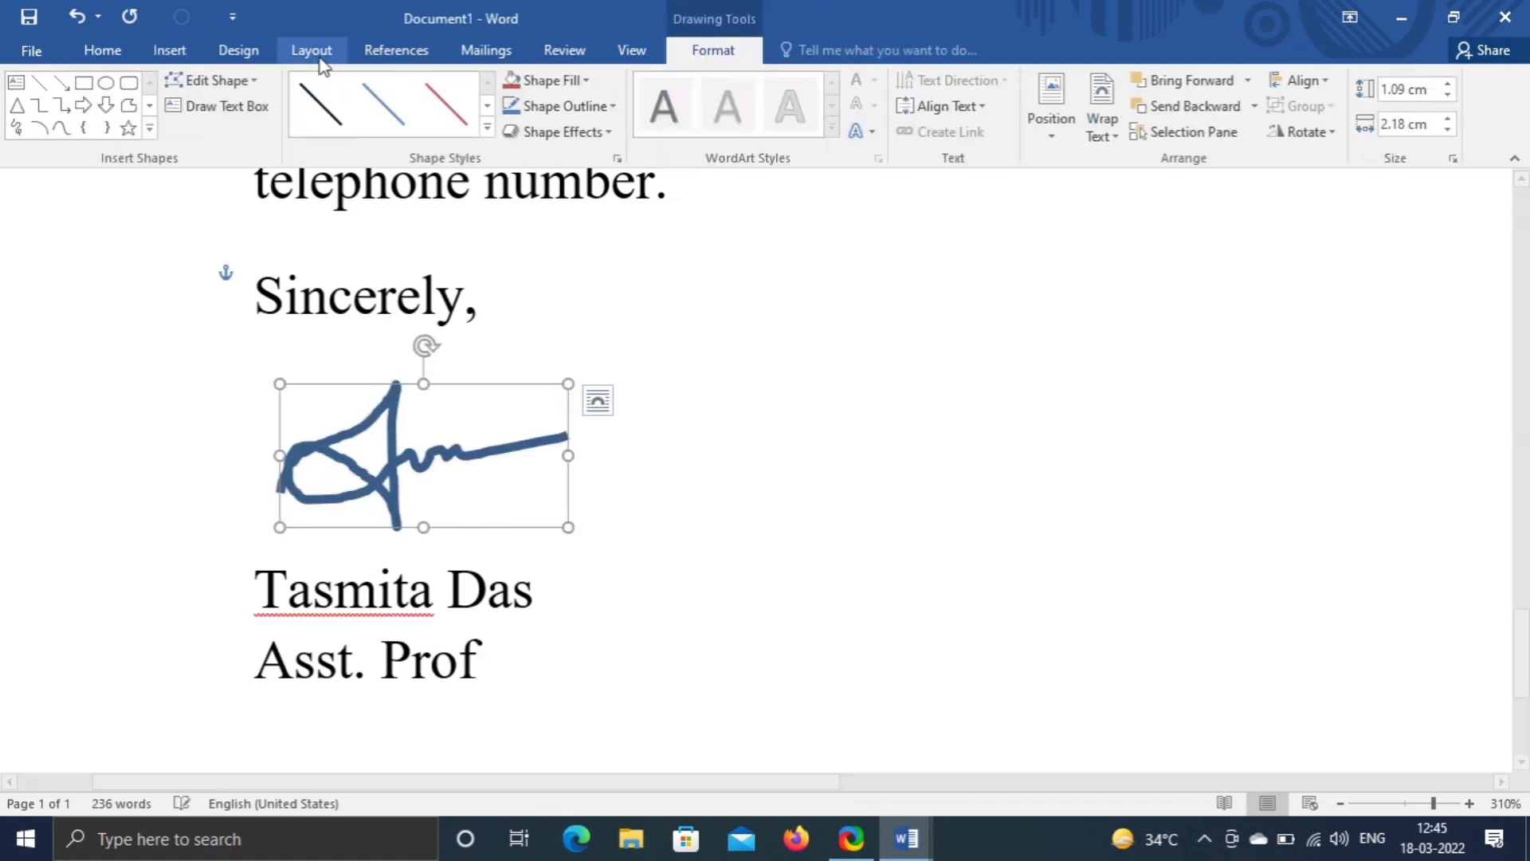
- Apply the first black Shape Style so the signature is a thin black line
left_click(319, 103)
left_click(375, 322)
scroll(375, 322, "down", 2)
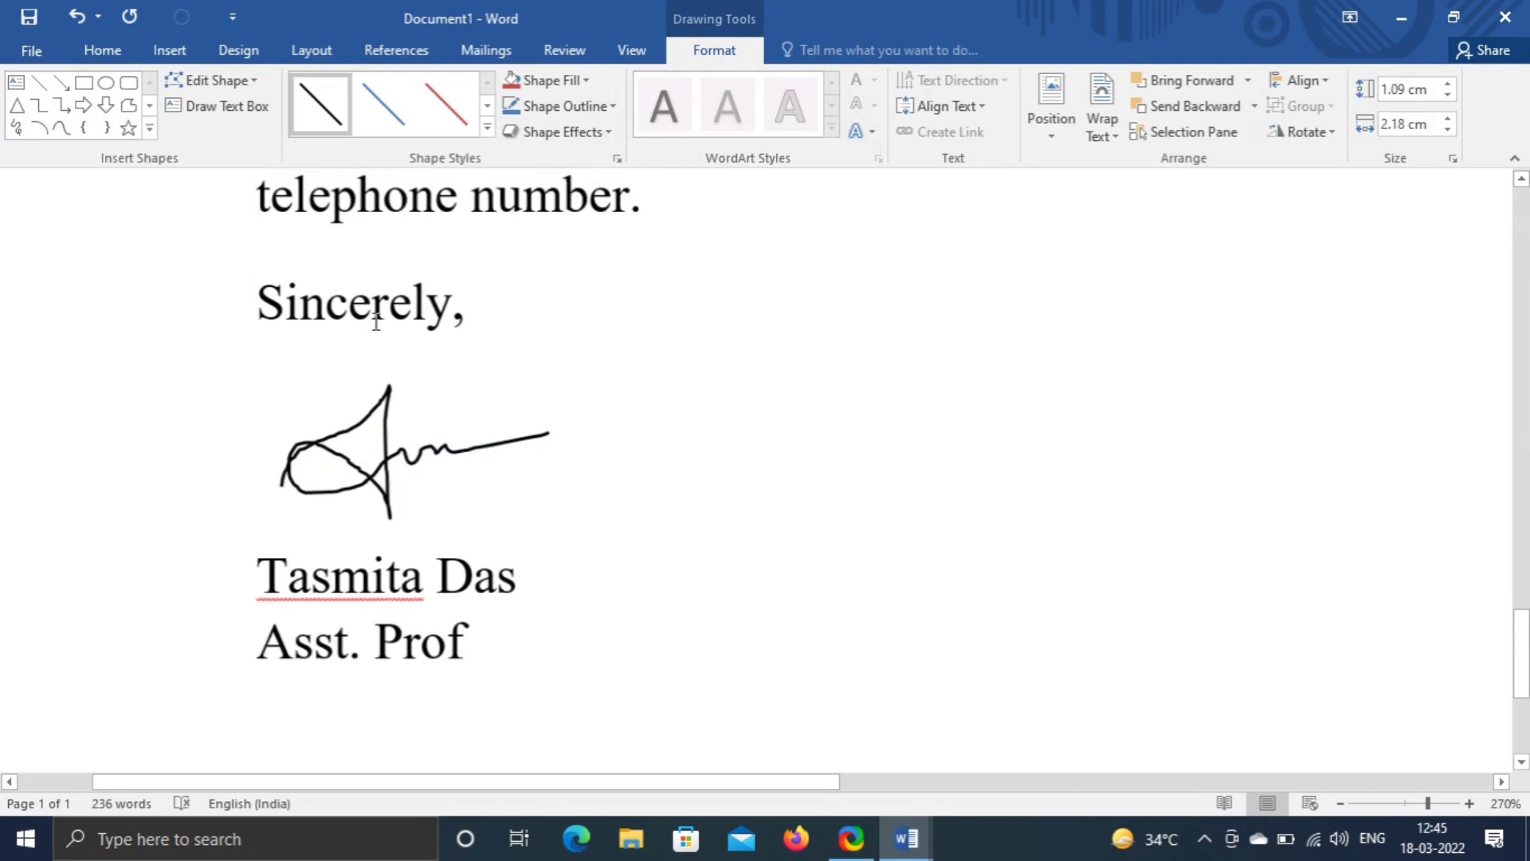
scroll(376, 322, "down", 16)
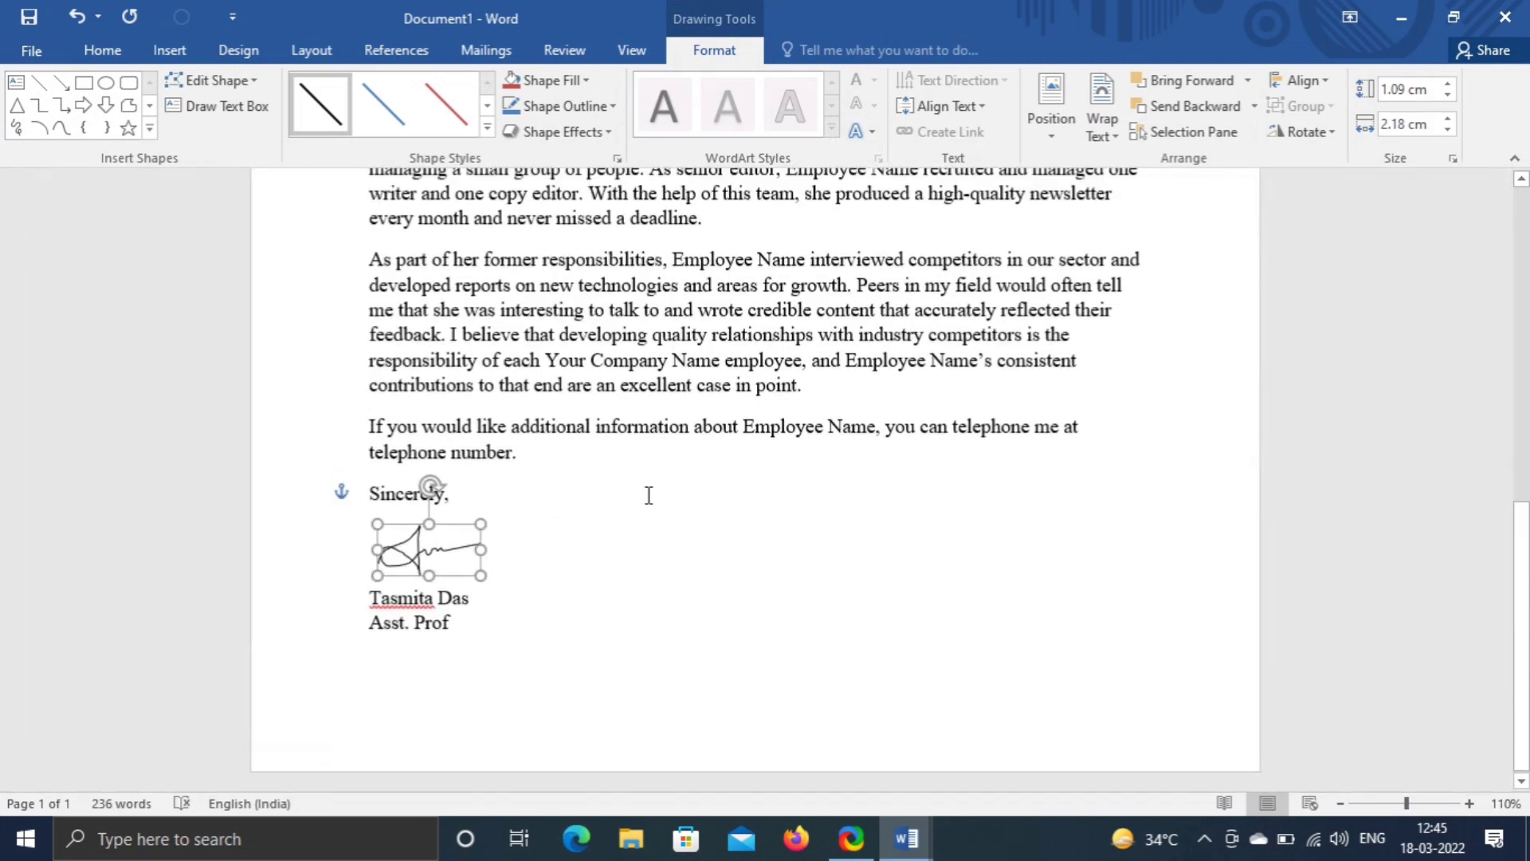
scroll(649, 495, "up", 5)
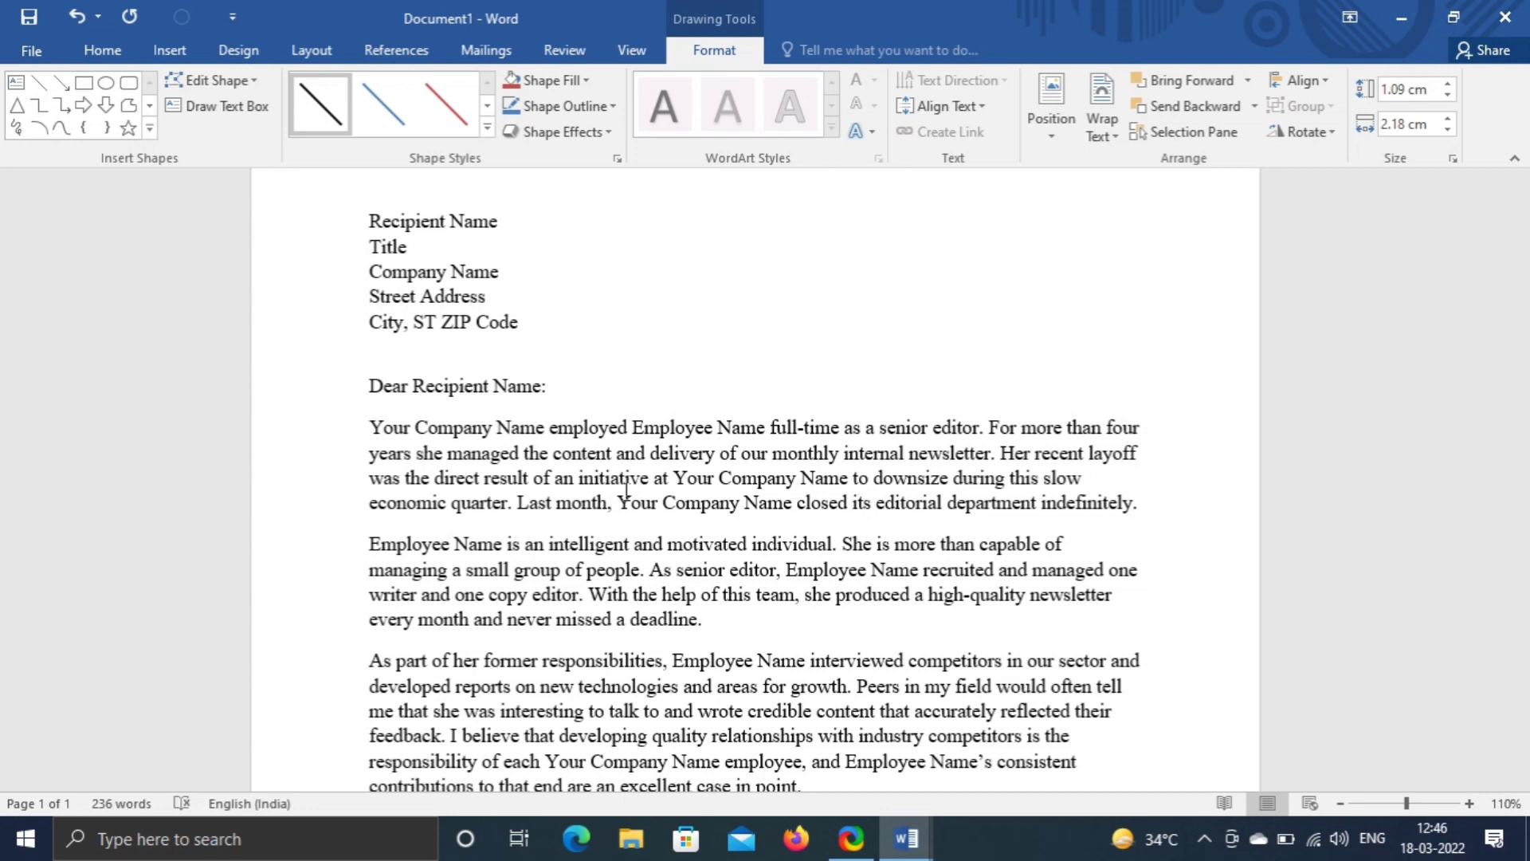
- Encrypt the document with a password, entering the password twice to confirm
left_click(21, 40)
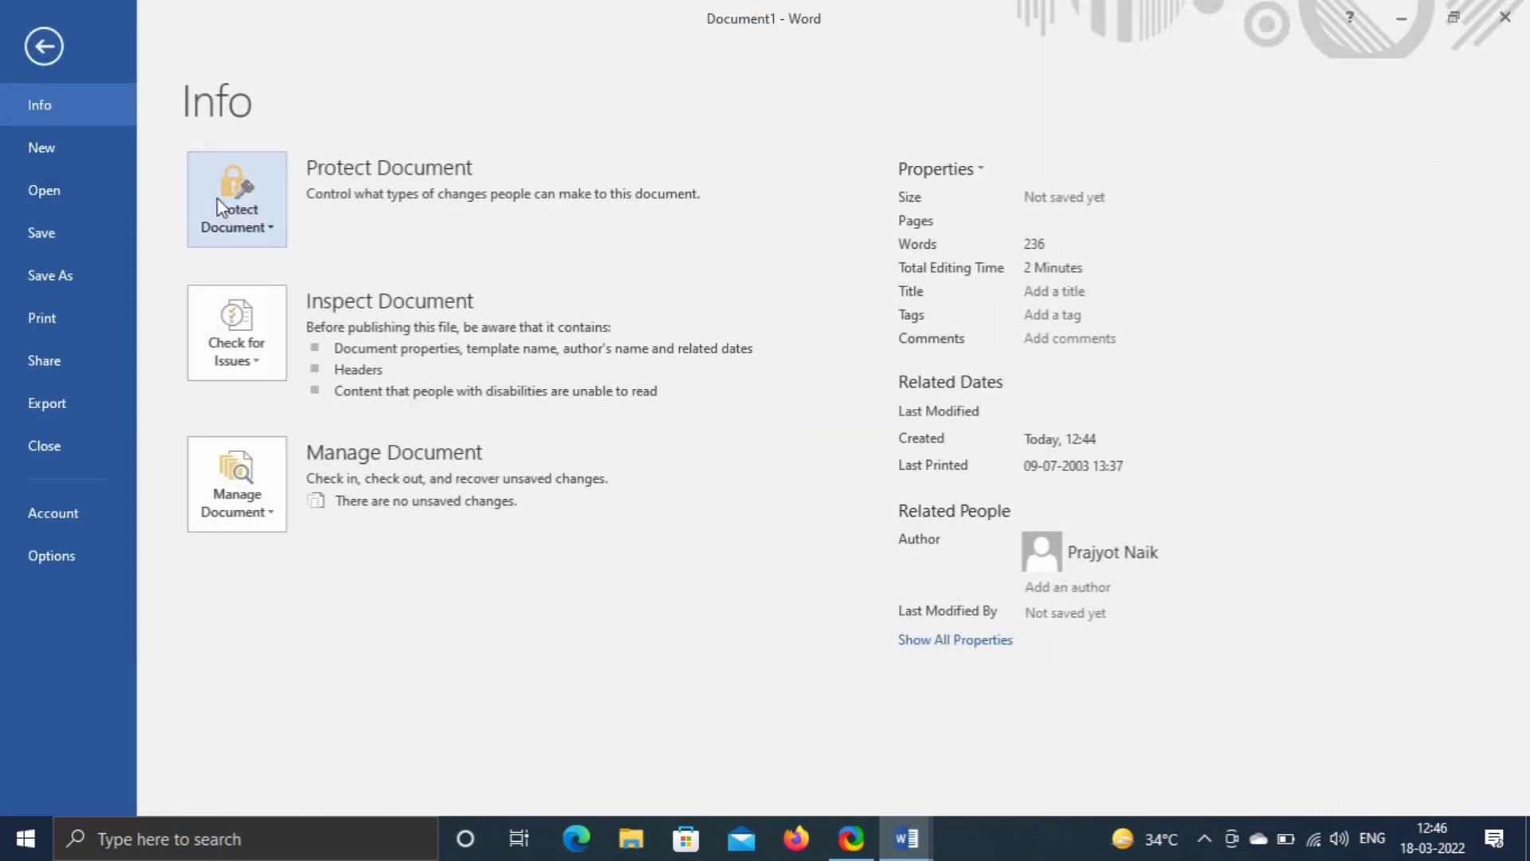
left_click(235, 225)
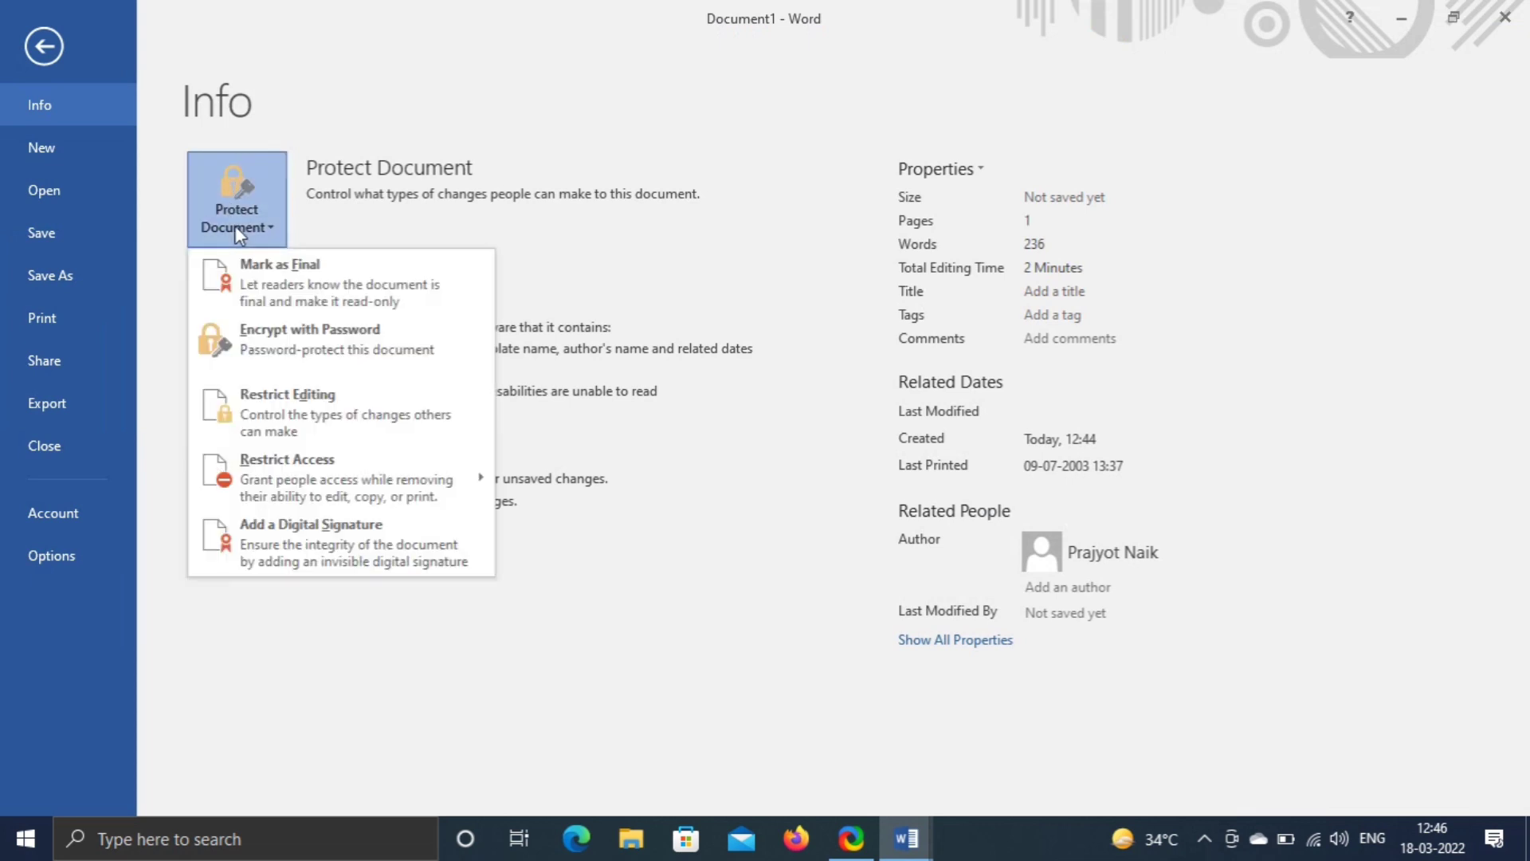
left_click(295, 351)
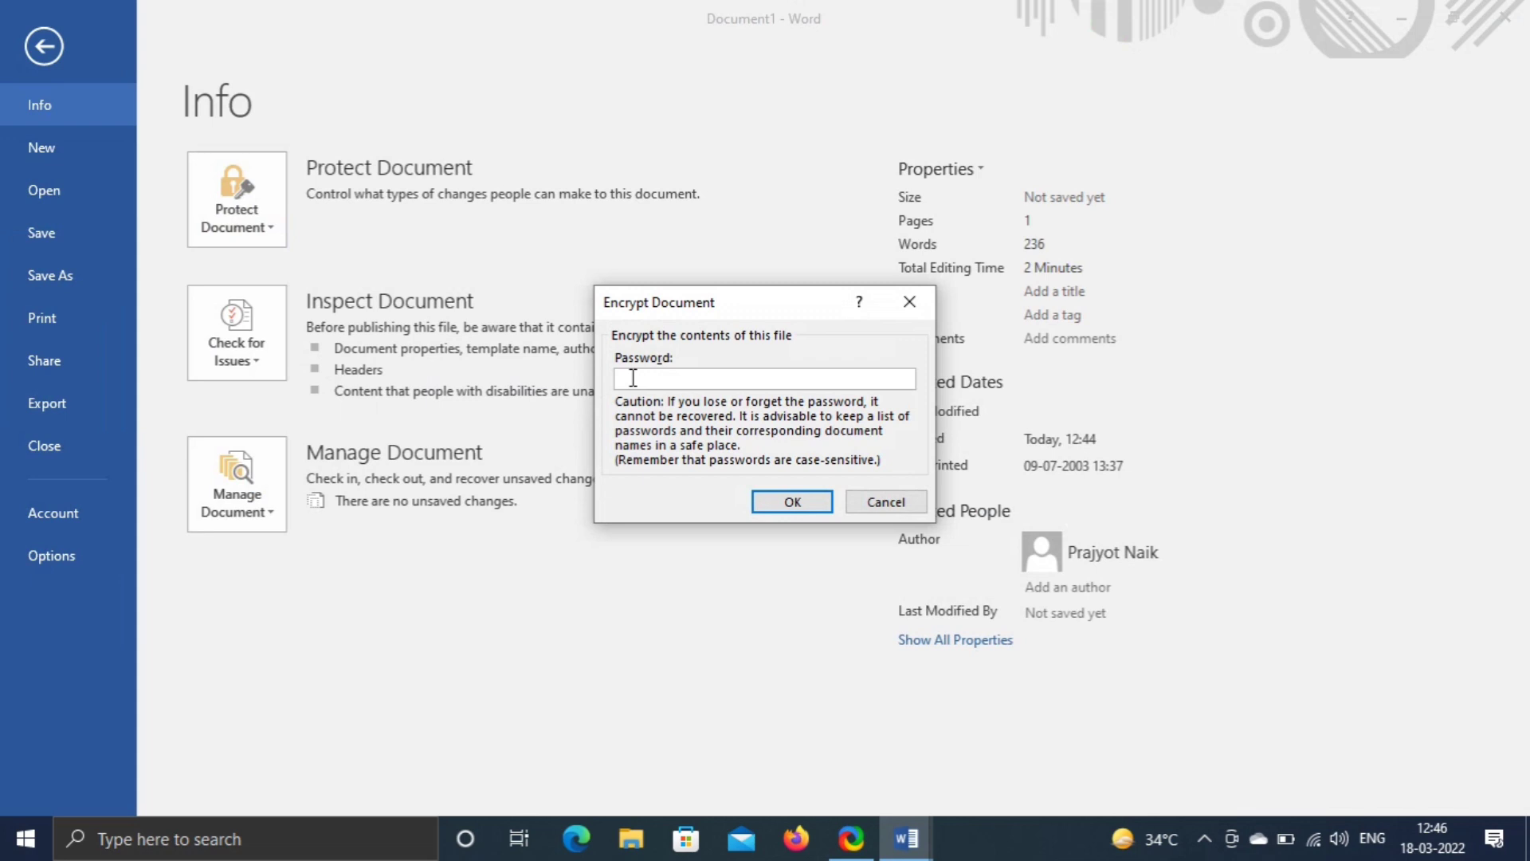
type("12345")
left_click(788, 503)
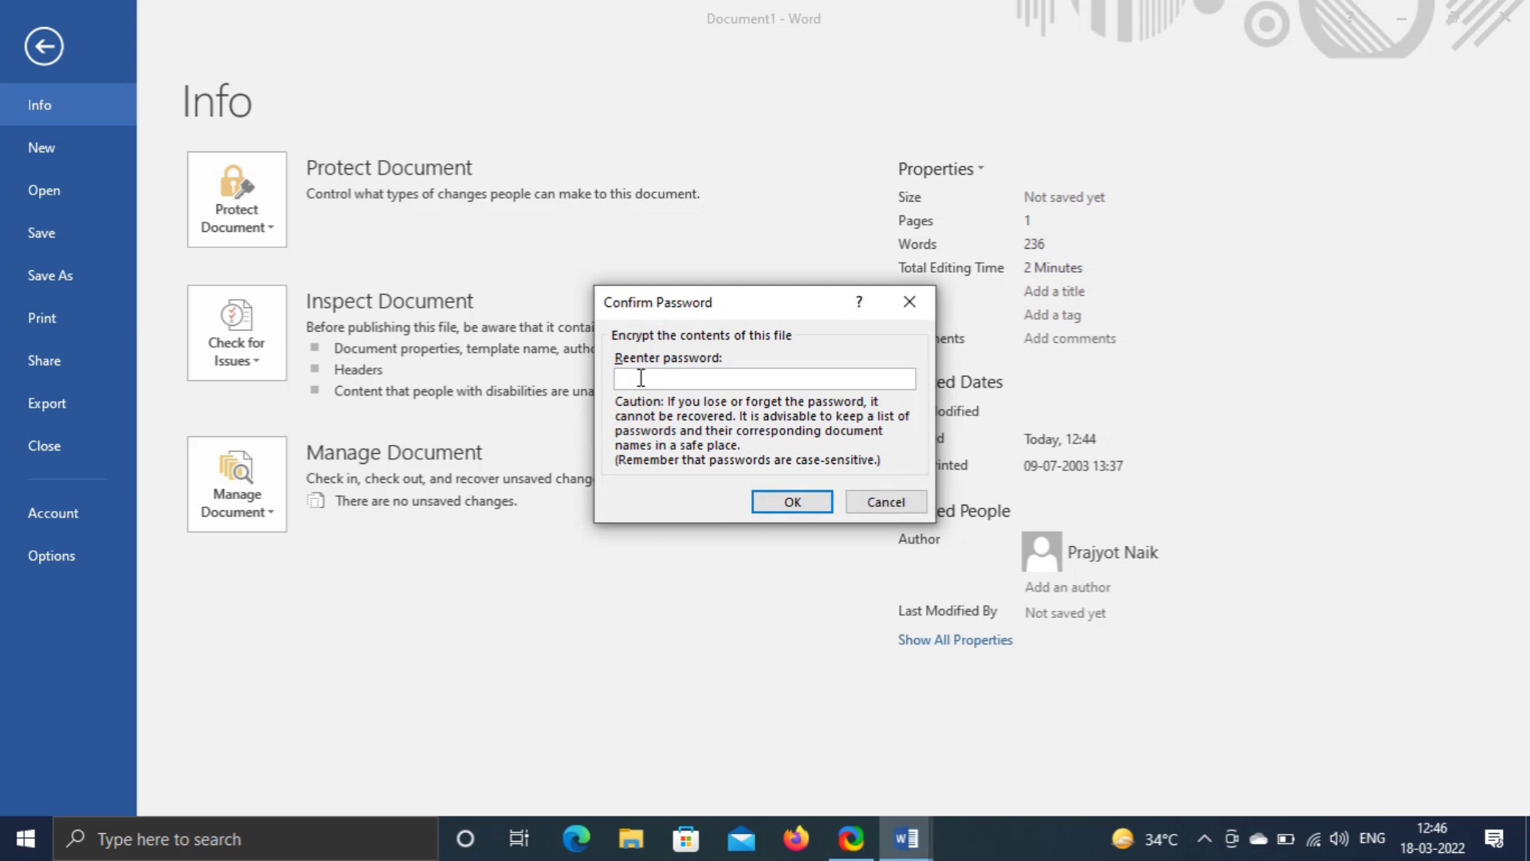
type("12345")
left_click(789, 502)
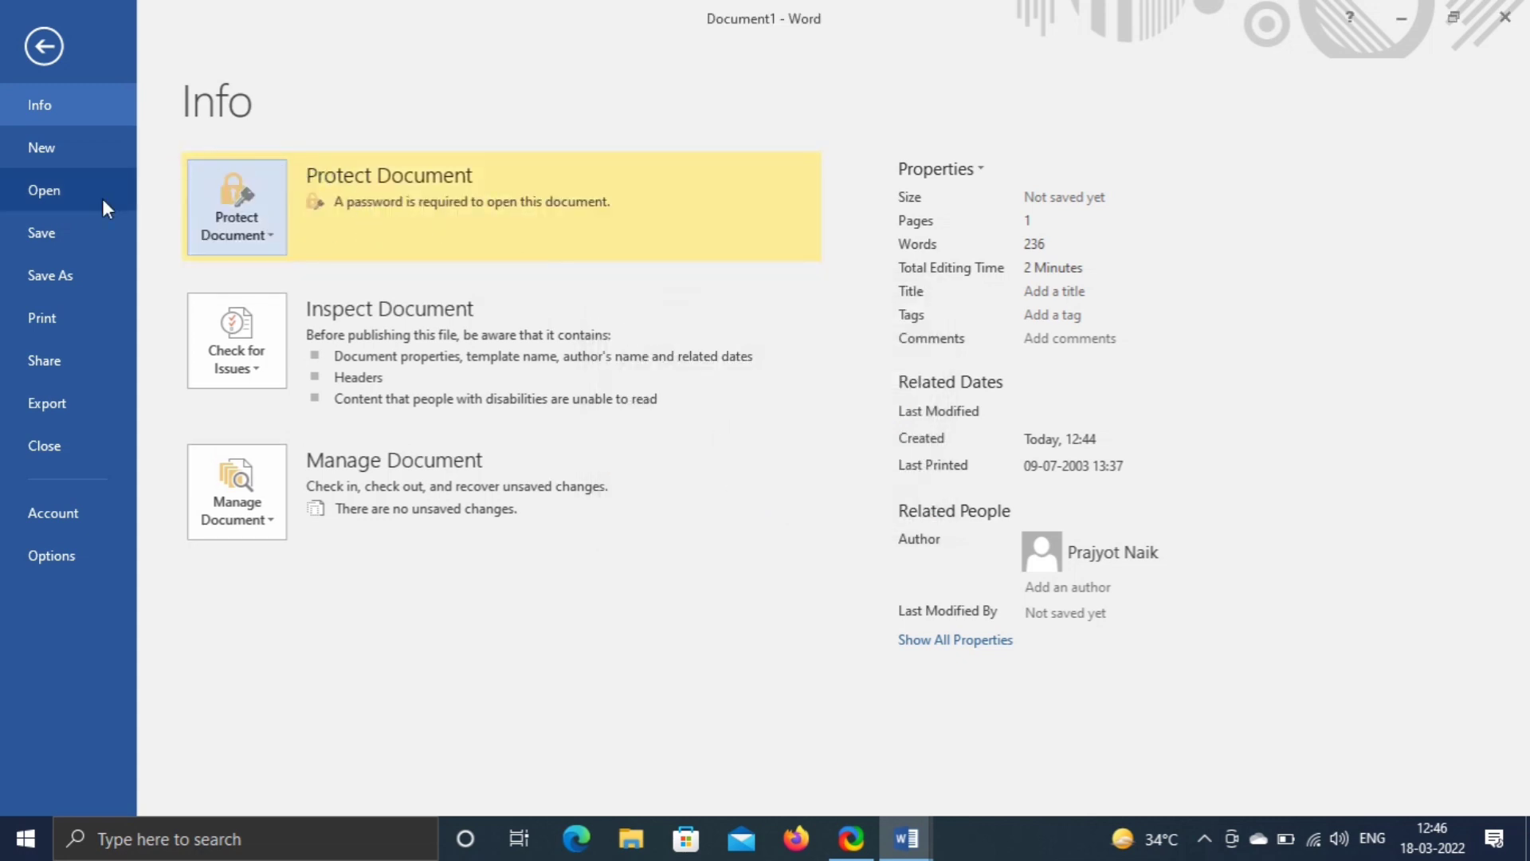
- Save the letter to the Desktop using the employee's name as the file name
left_click(64, 268)
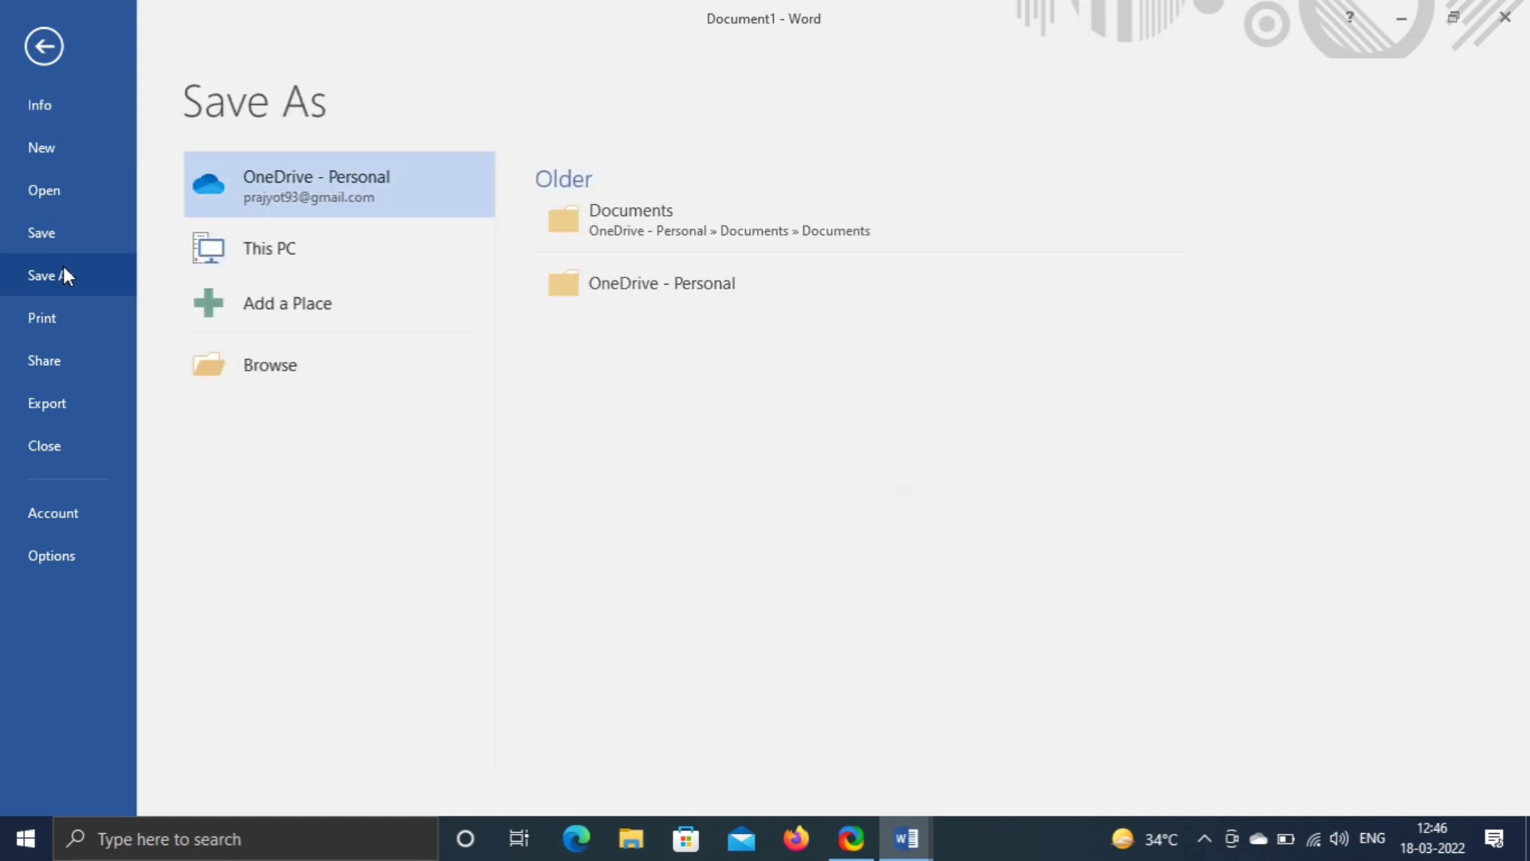
left_click(327, 266)
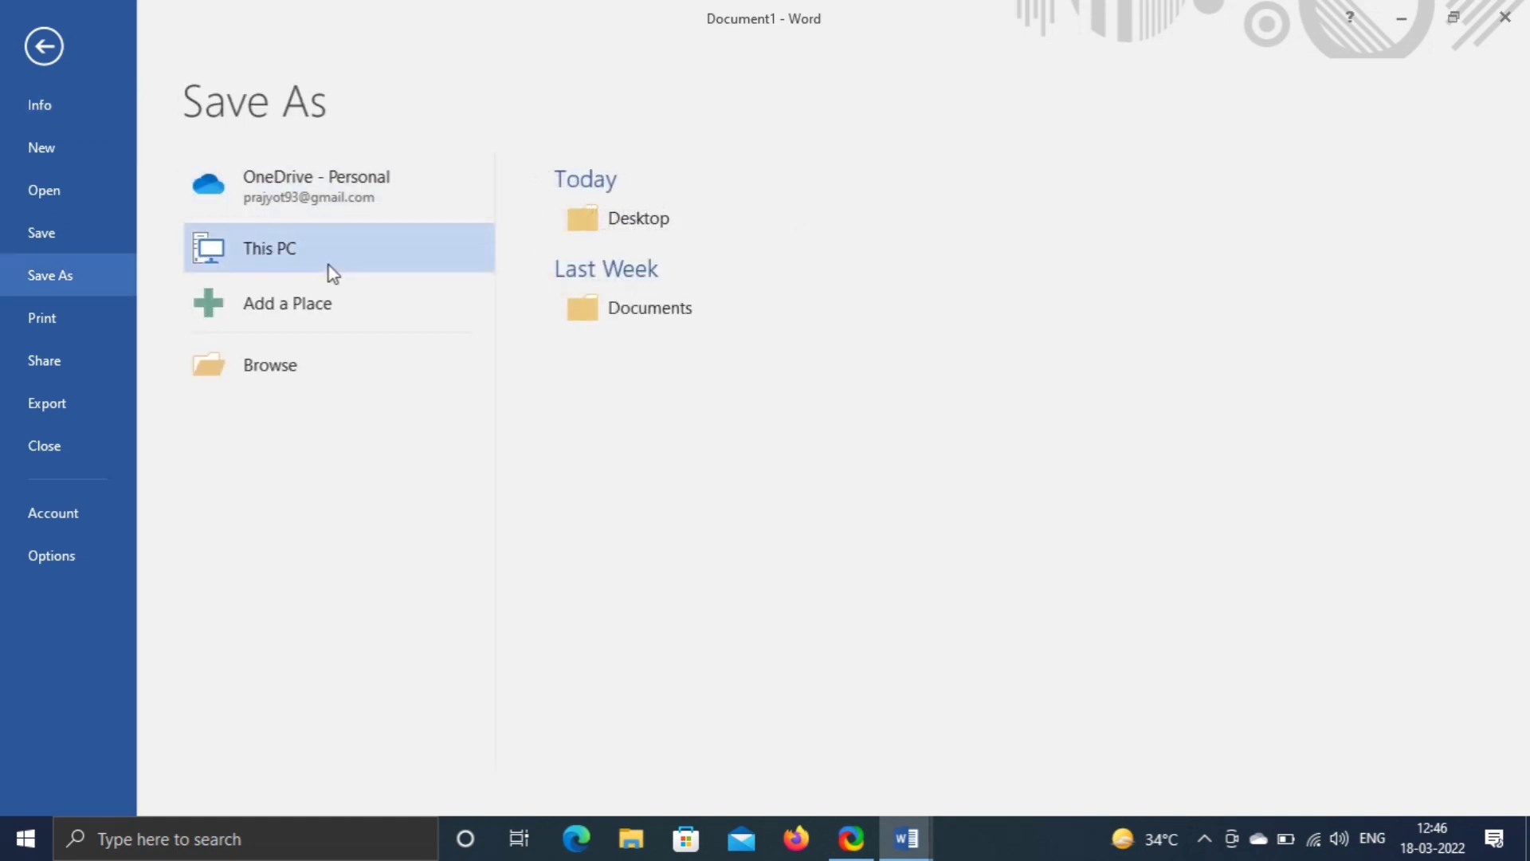
left_click(612, 209)
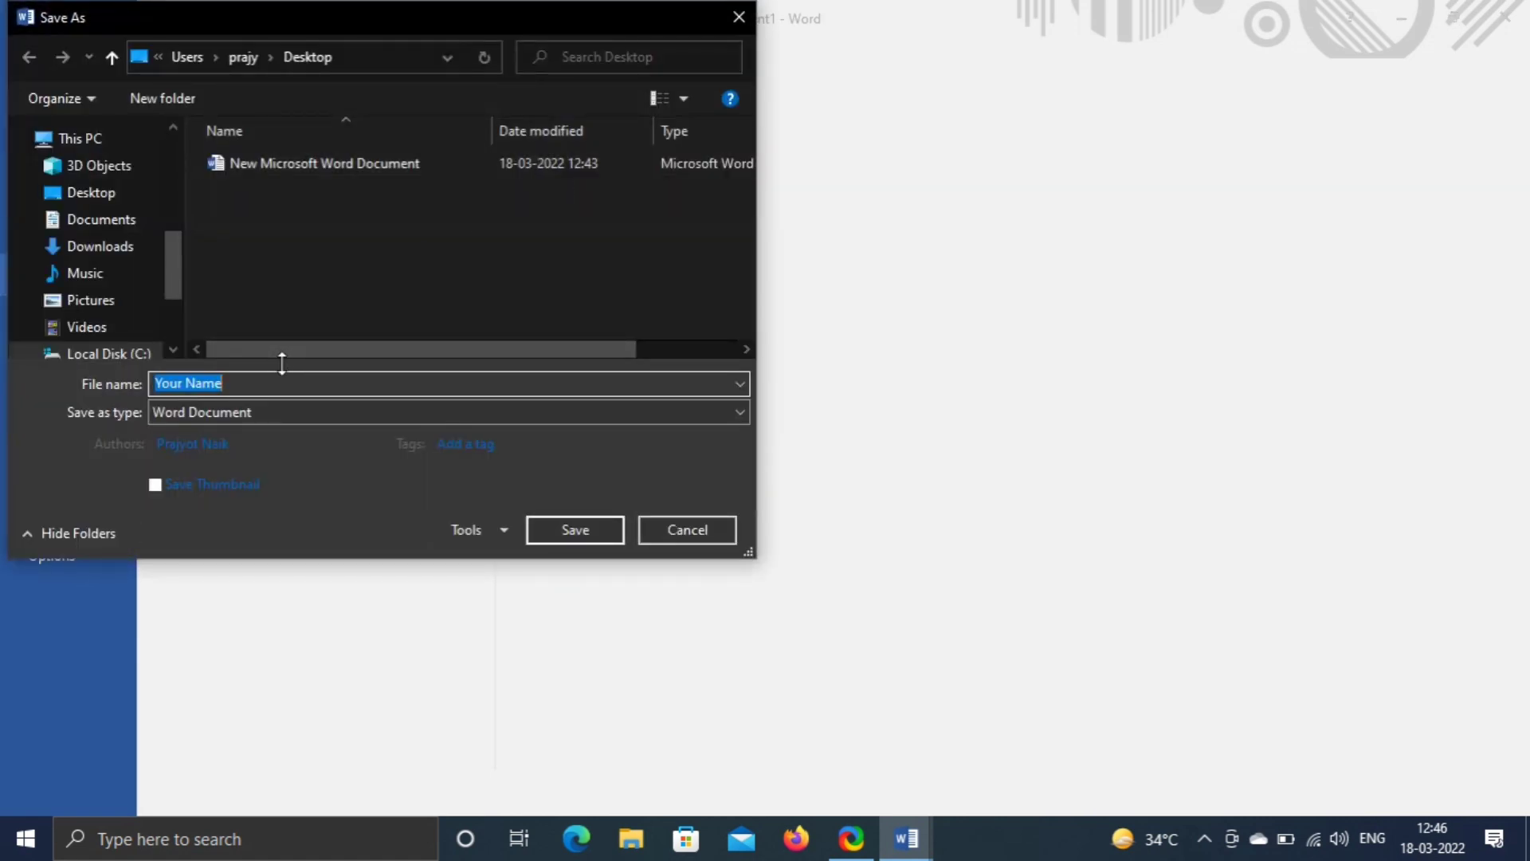
left_click(565, 527)
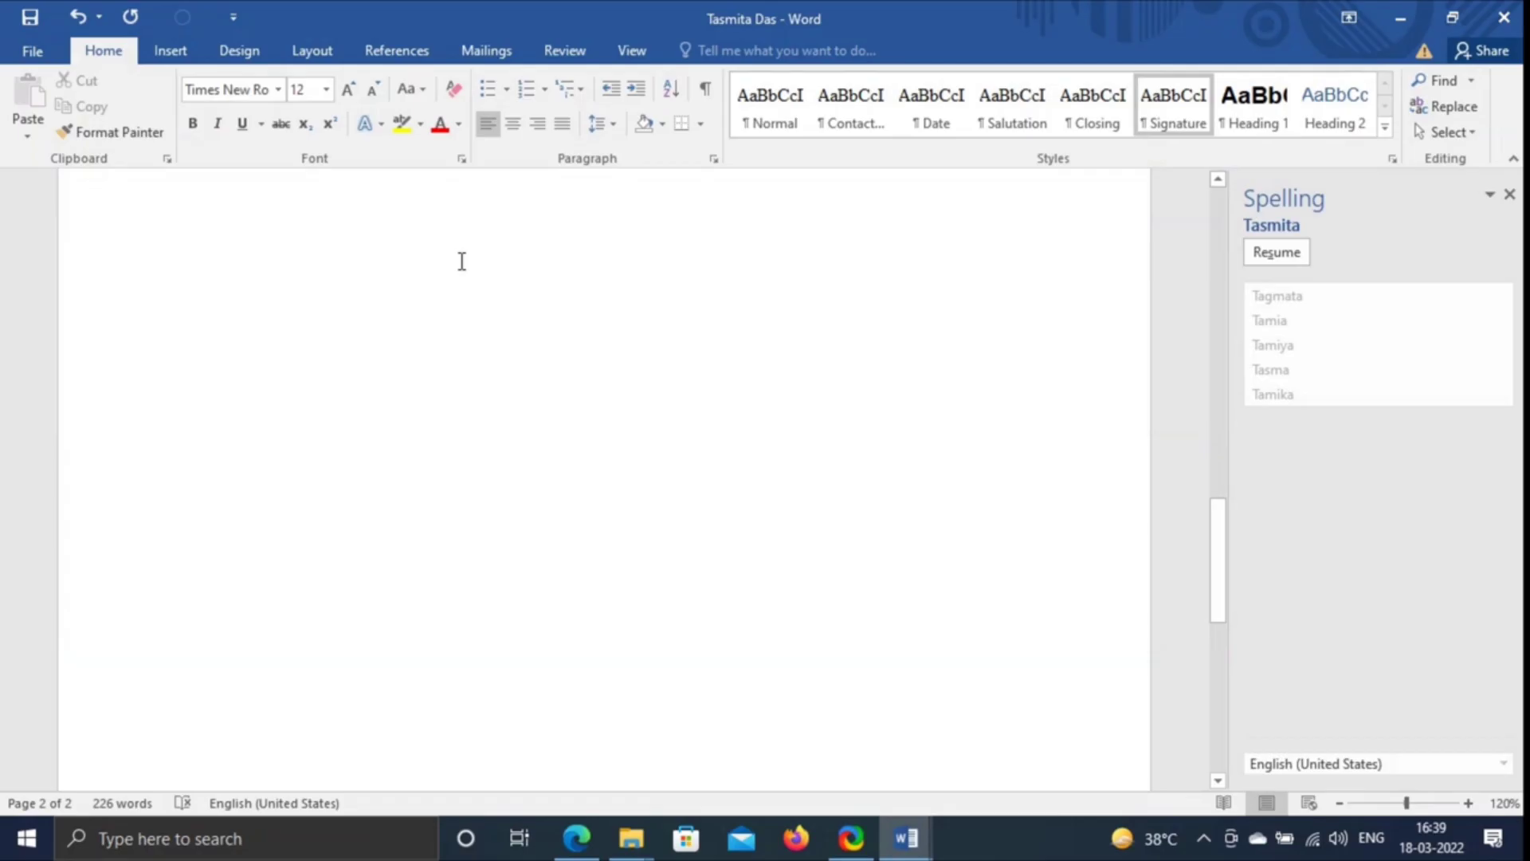
- Start Windows voice typing with Win+H, then restart dictation
key("super+h")
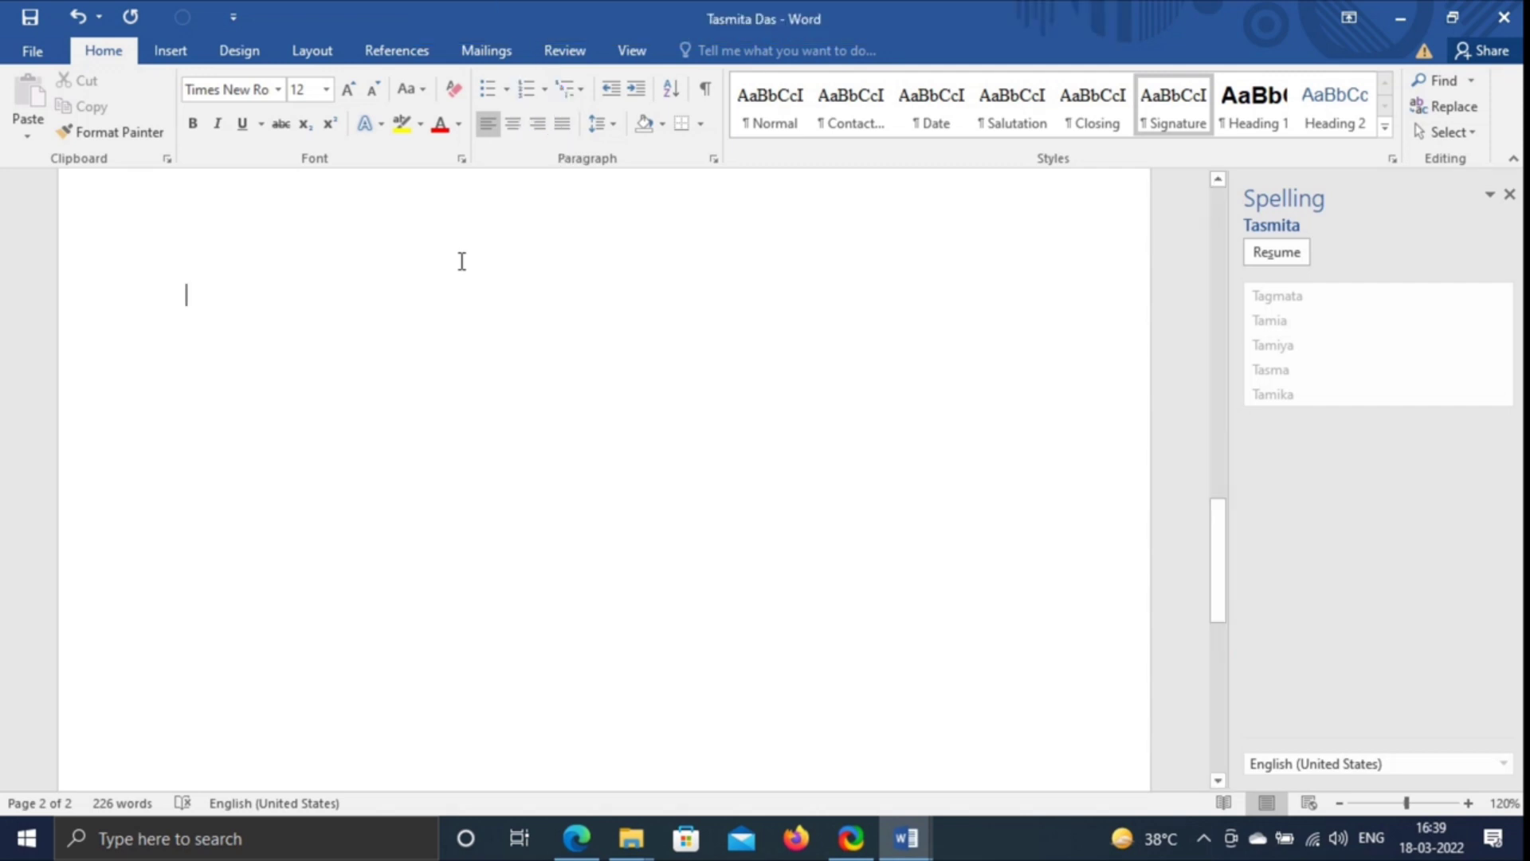
key("super+h")
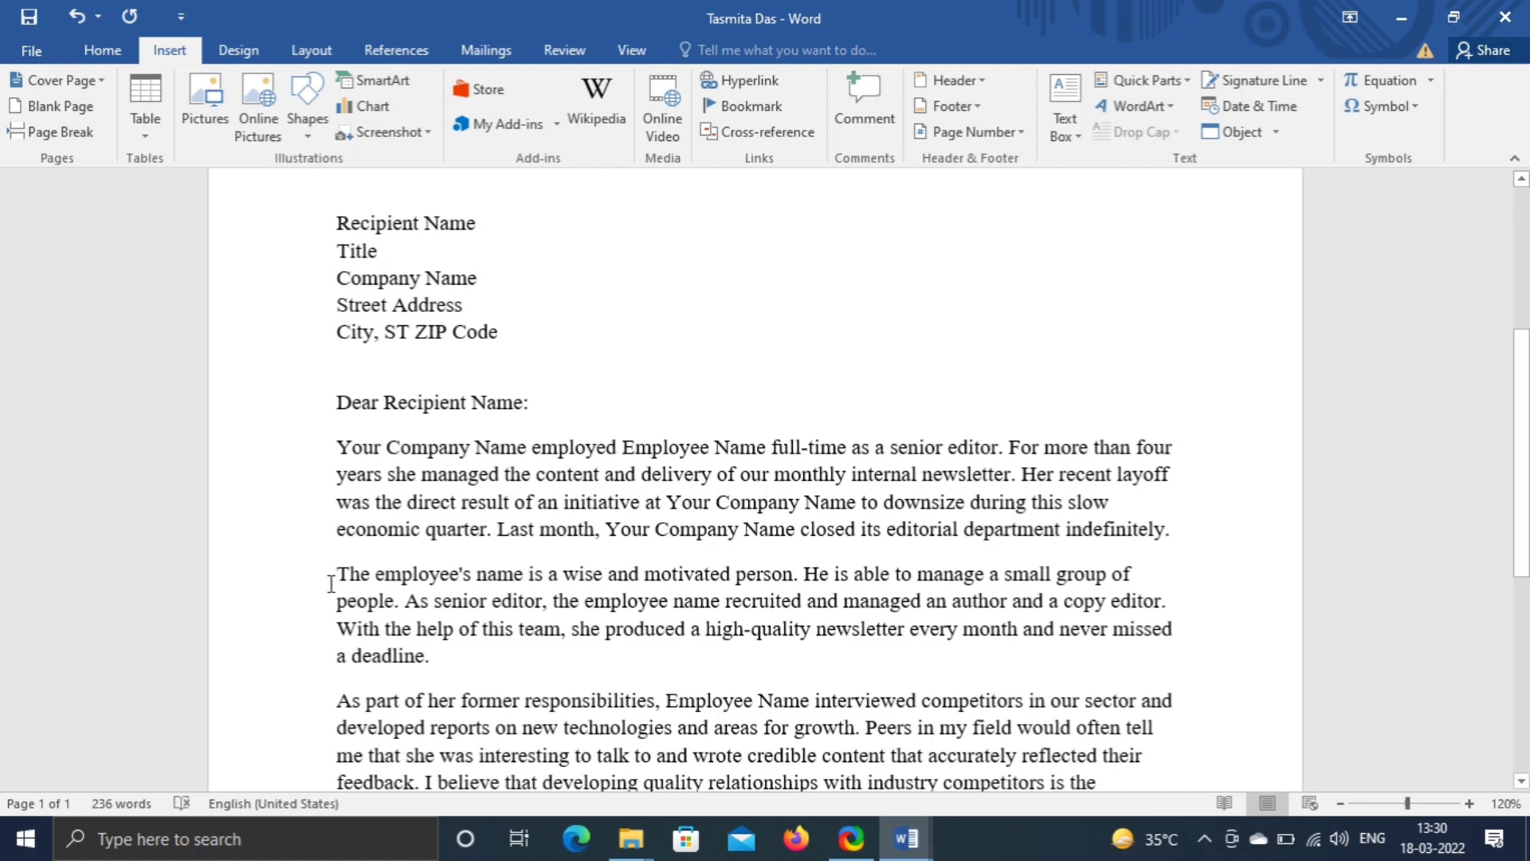
- Send the selected second paragraph for online translation with Translate Selected Text
left_click_drag(336, 574, 437, 656)
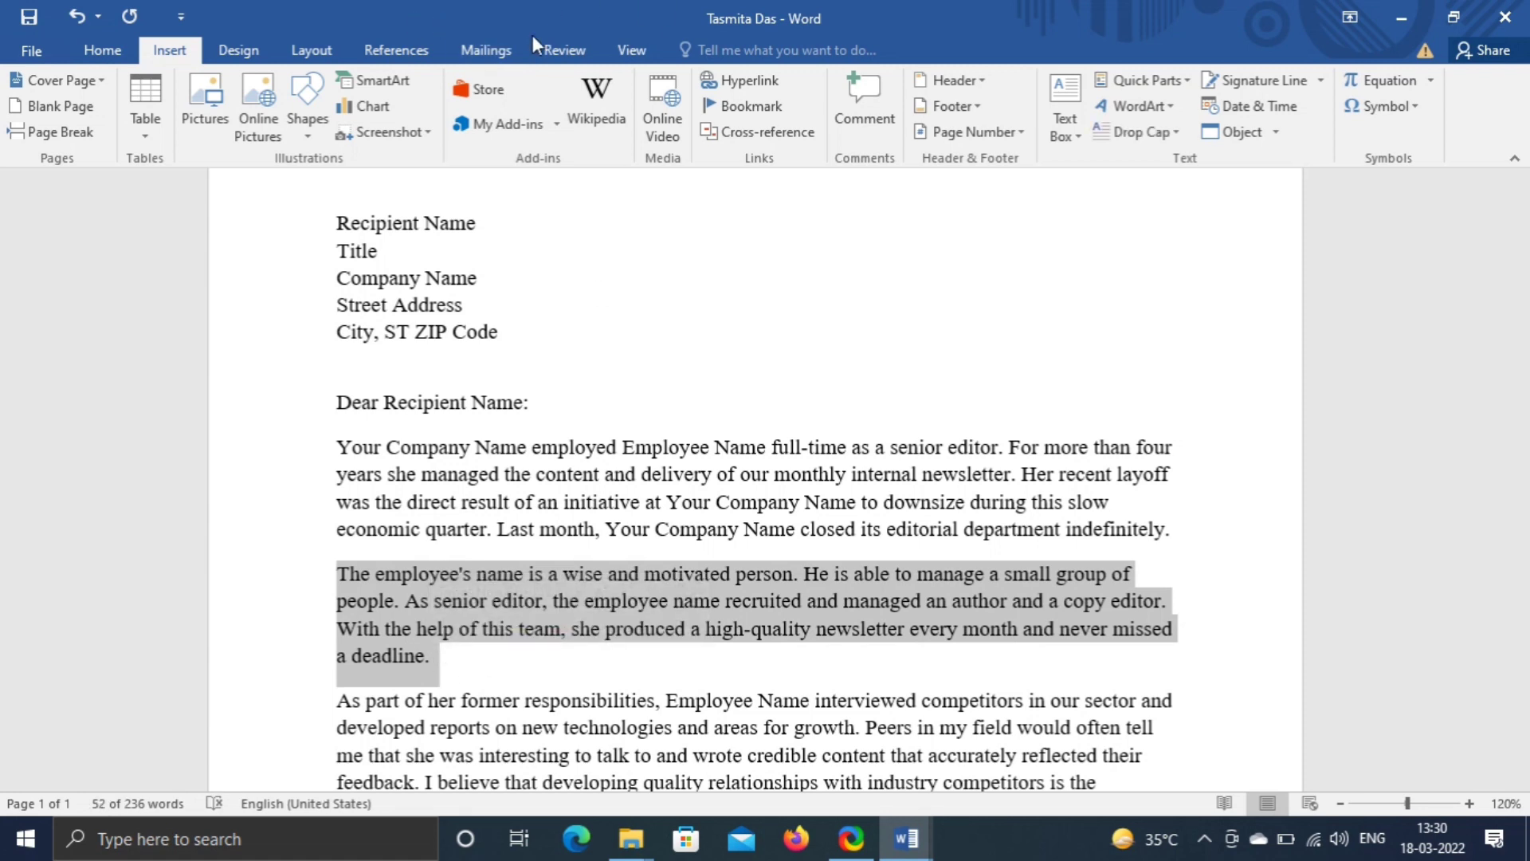
left_click(562, 52)
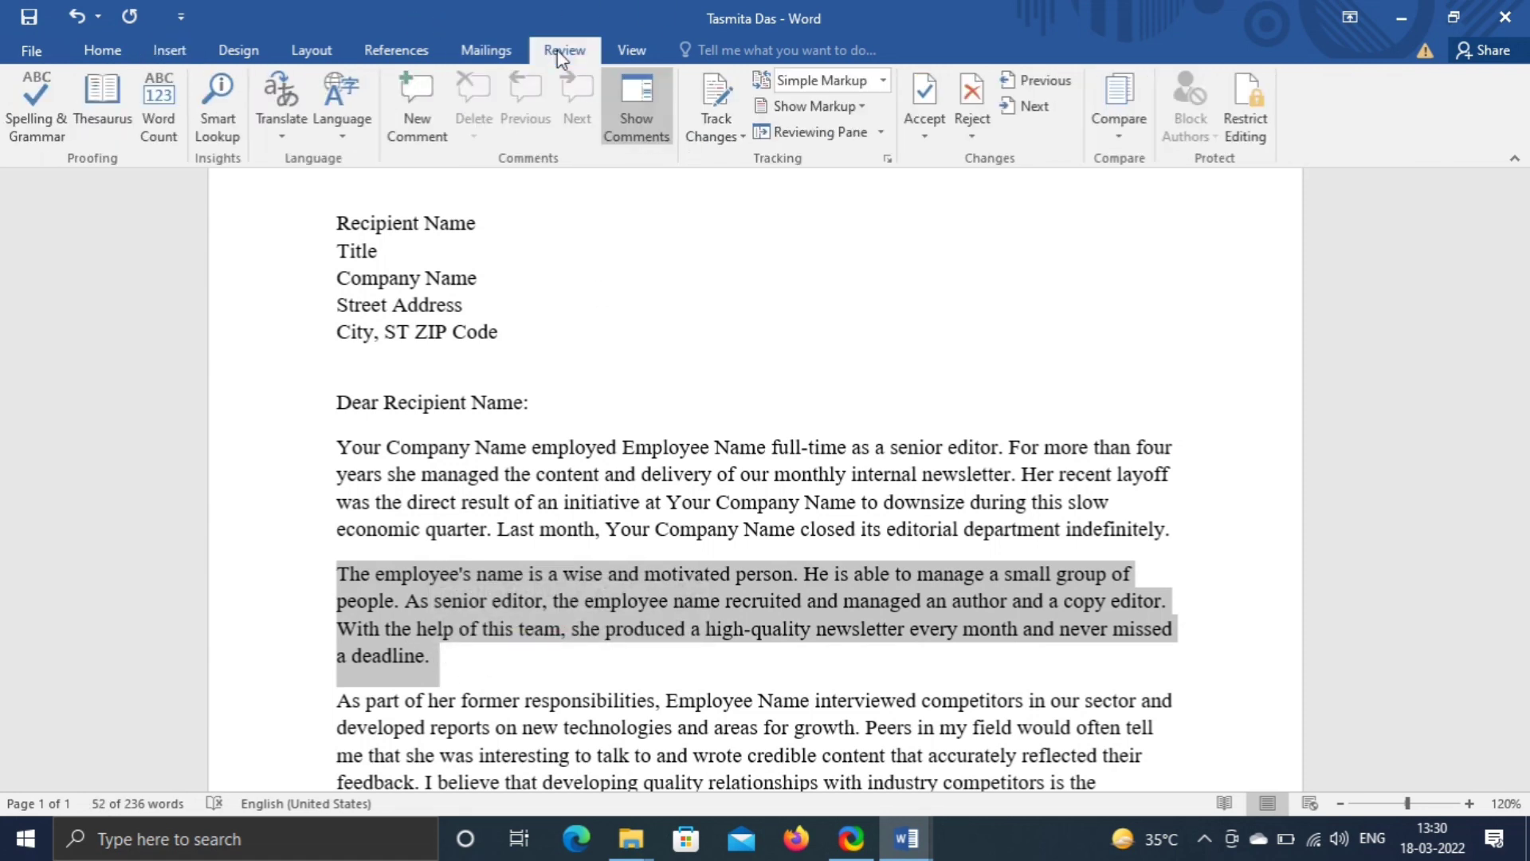
left_click(283, 118)
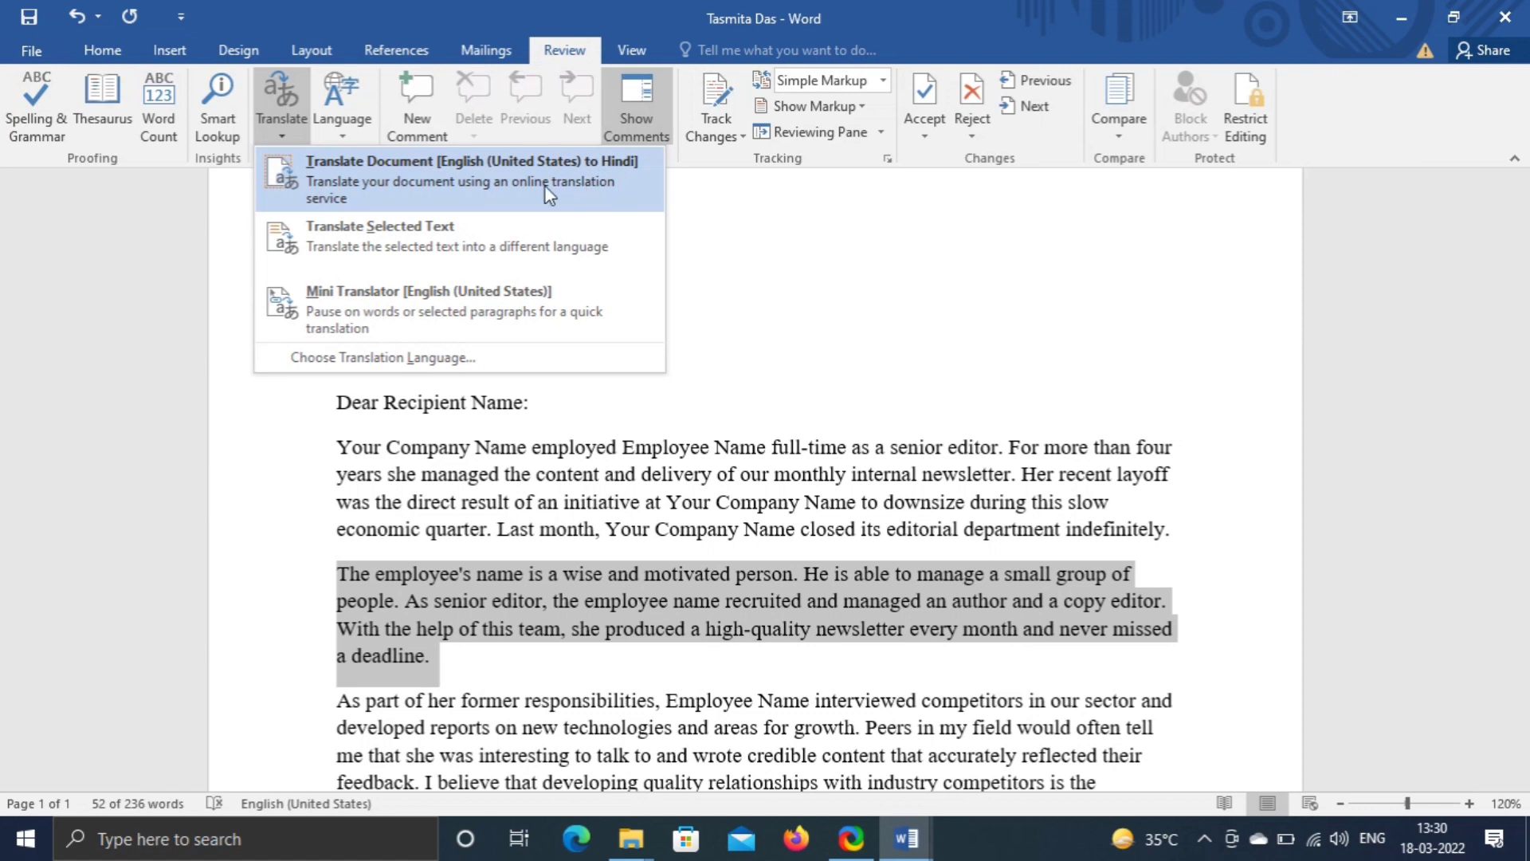
left_click(463, 237)
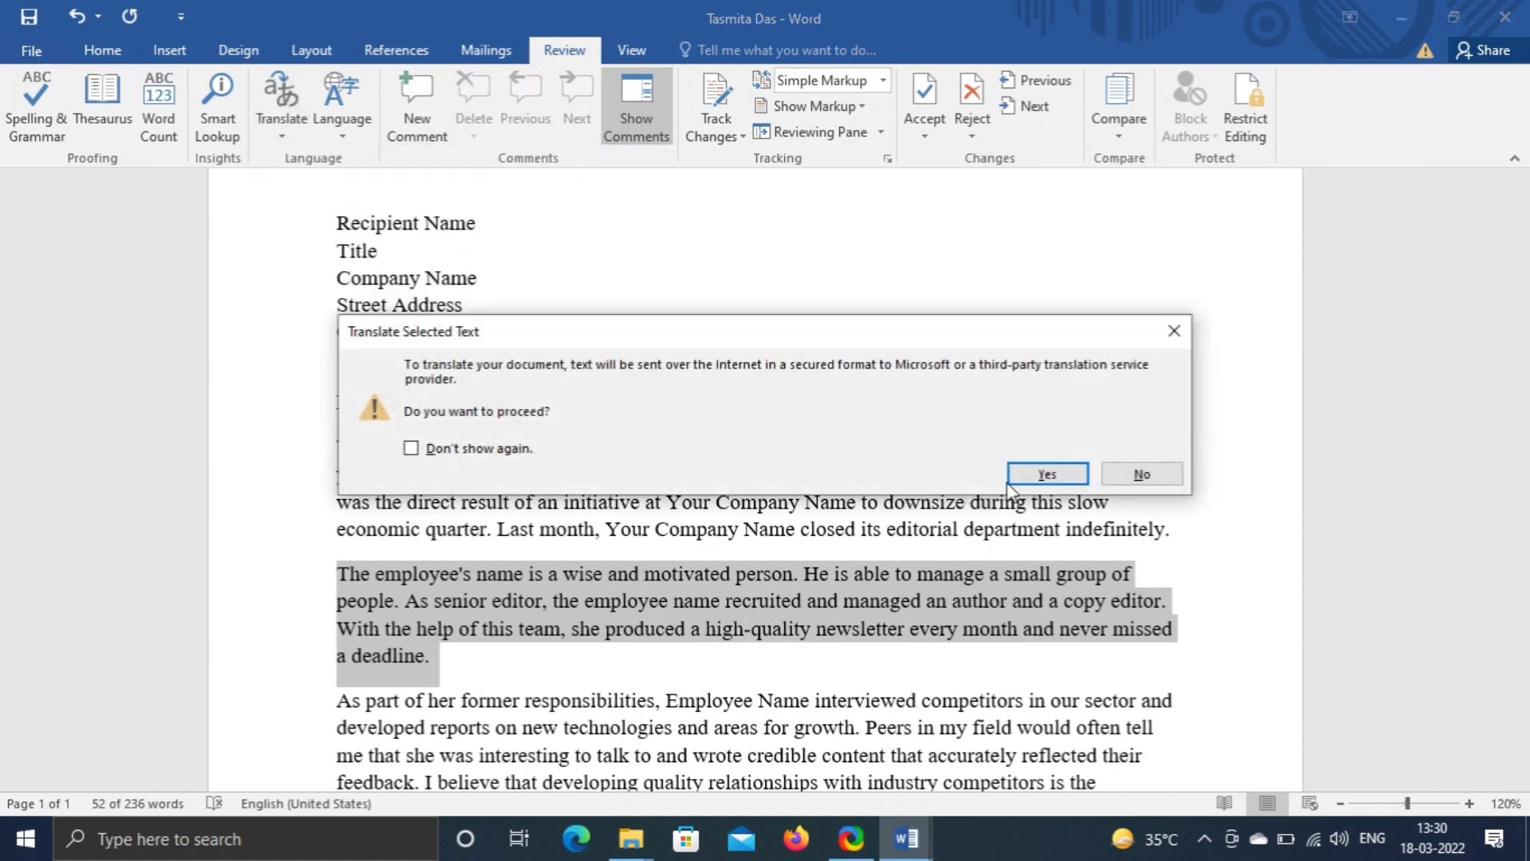
left_click(1047, 474)
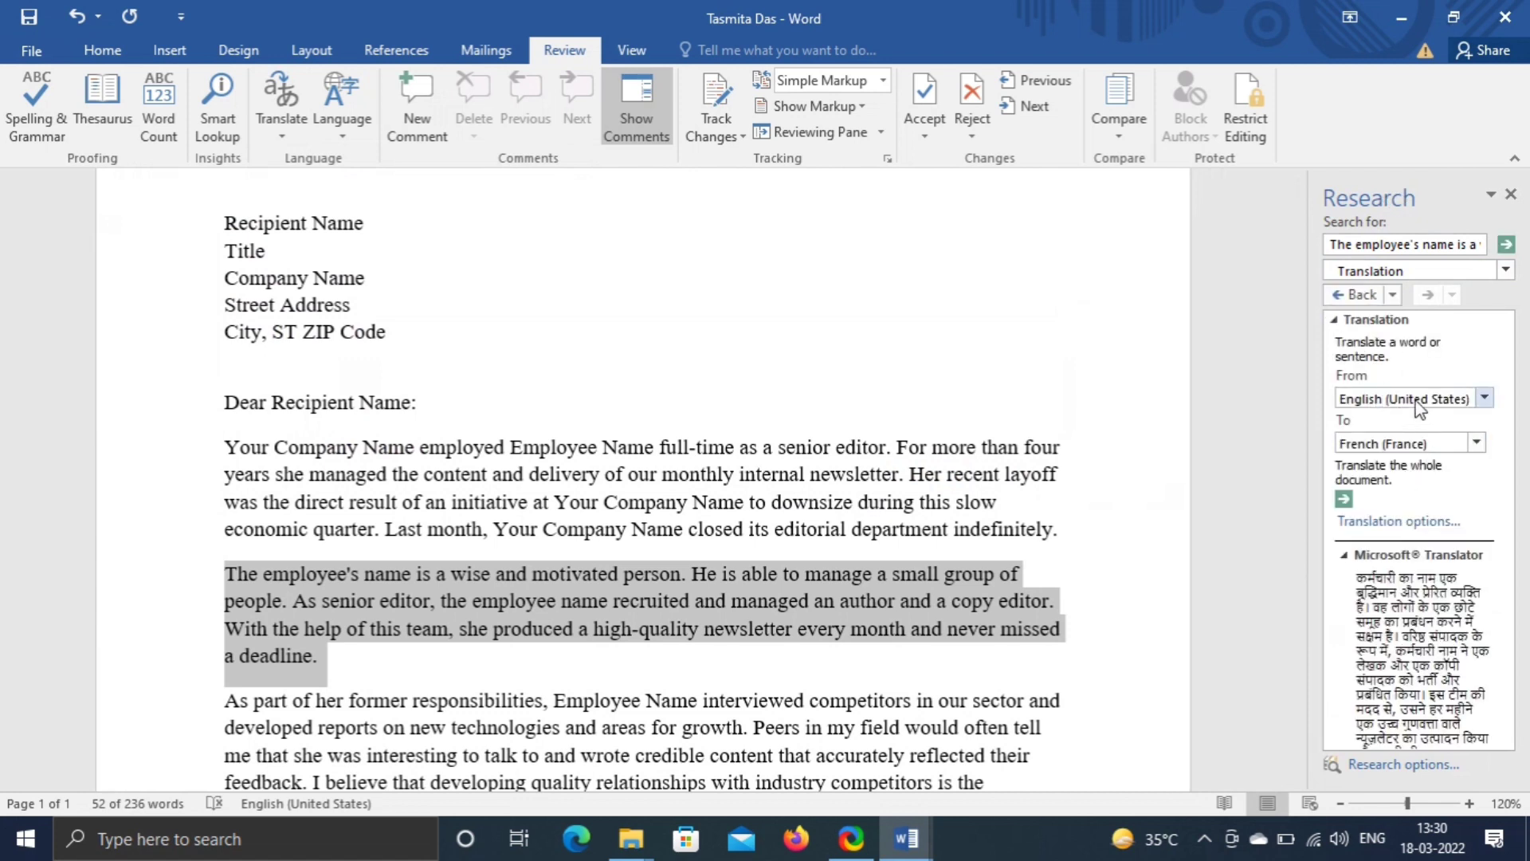
- Set the target language to Hindi and insert the translation in place of the paragraph
left_click(1477, 443)
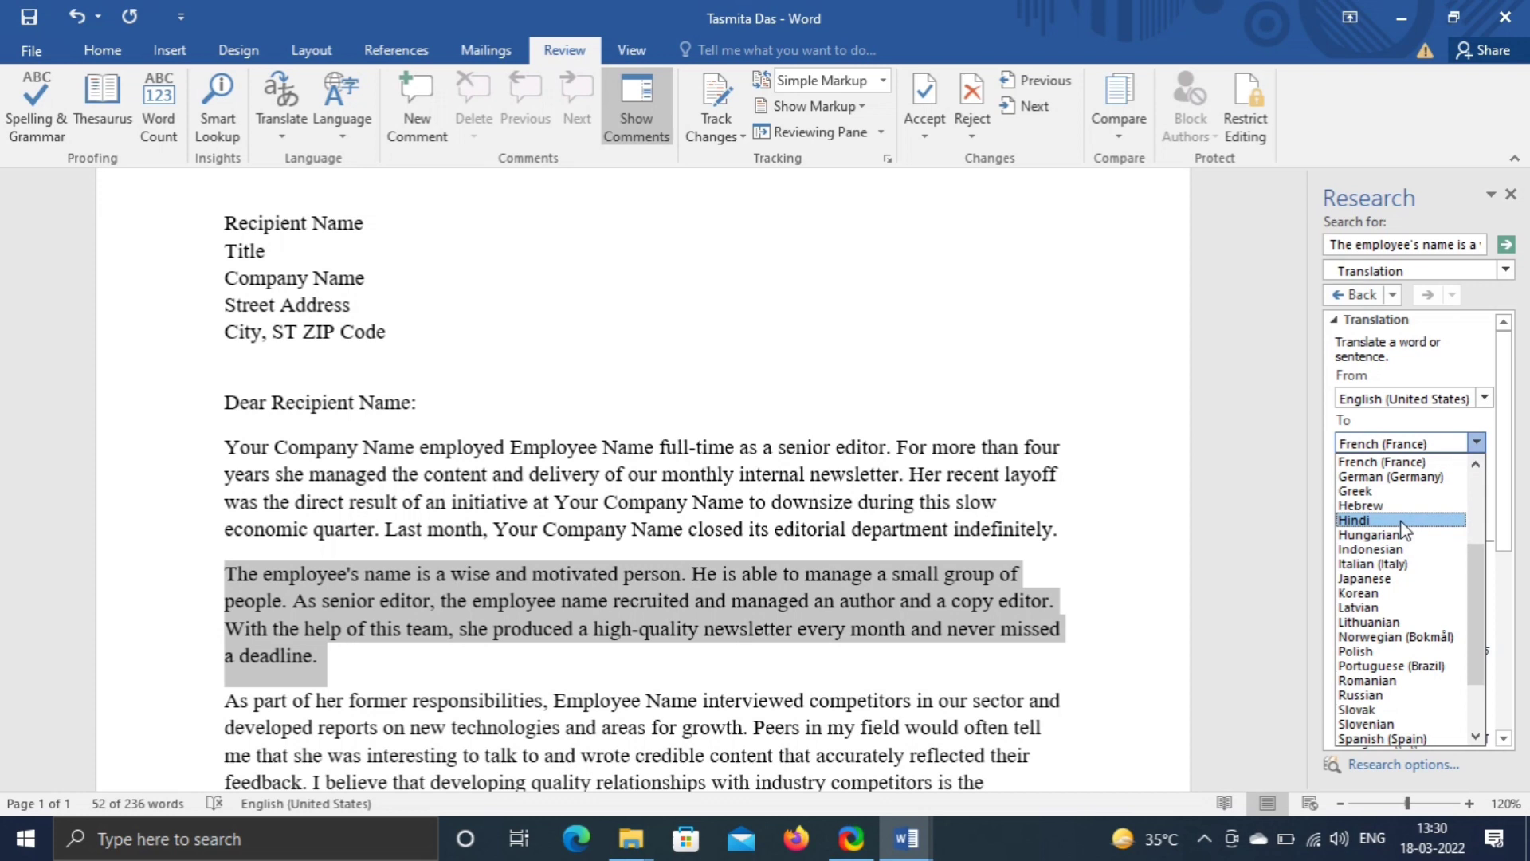
scroll(1391, 528, "down", 2)
scroll(1391, 529, "up", 4)
left_click(1380, 562)
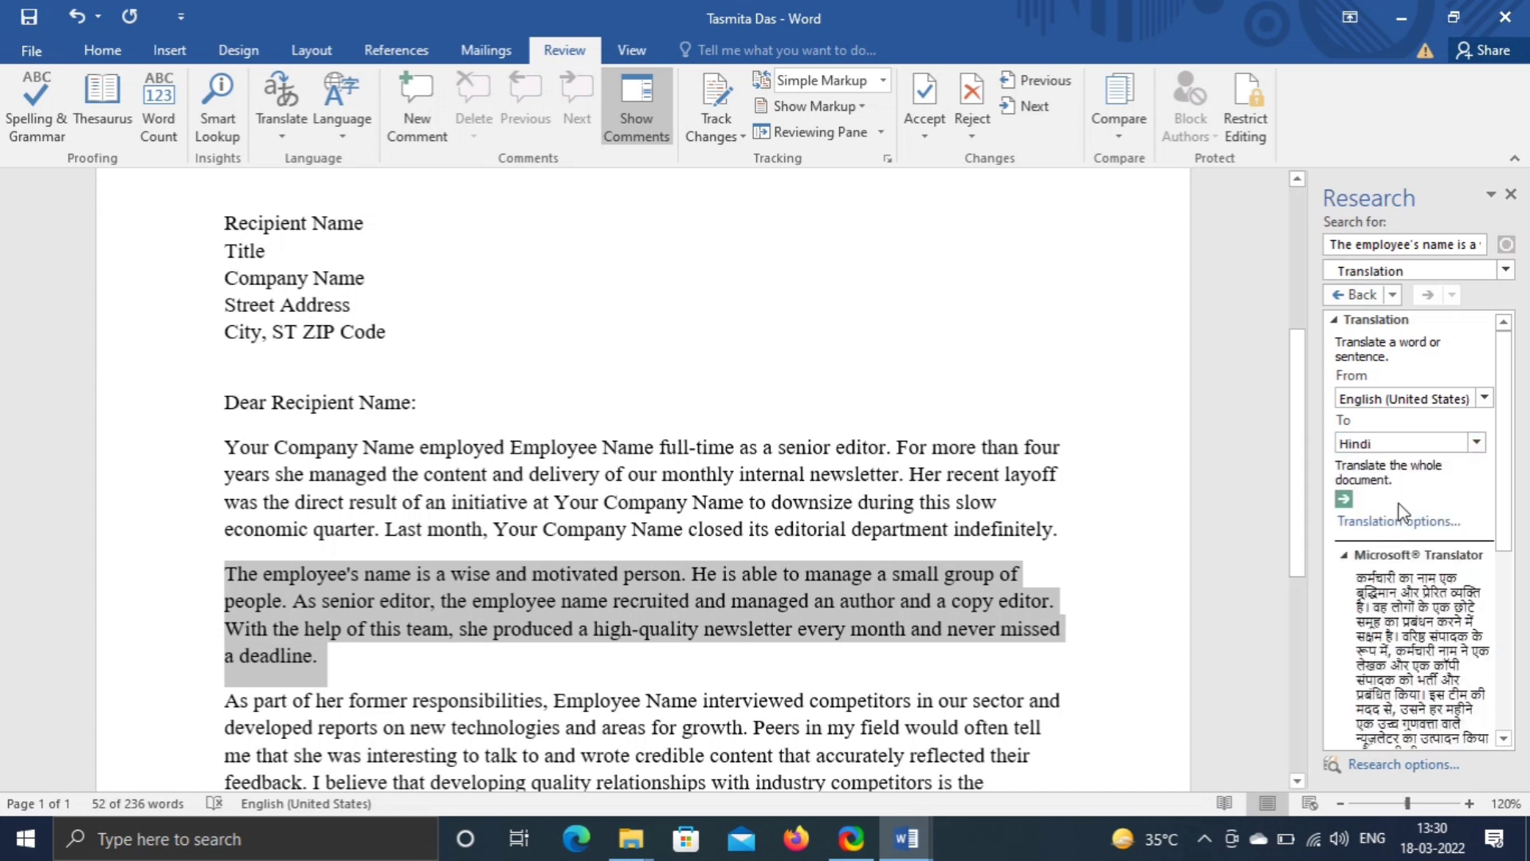
scroll(1404, 510, "down", 2)
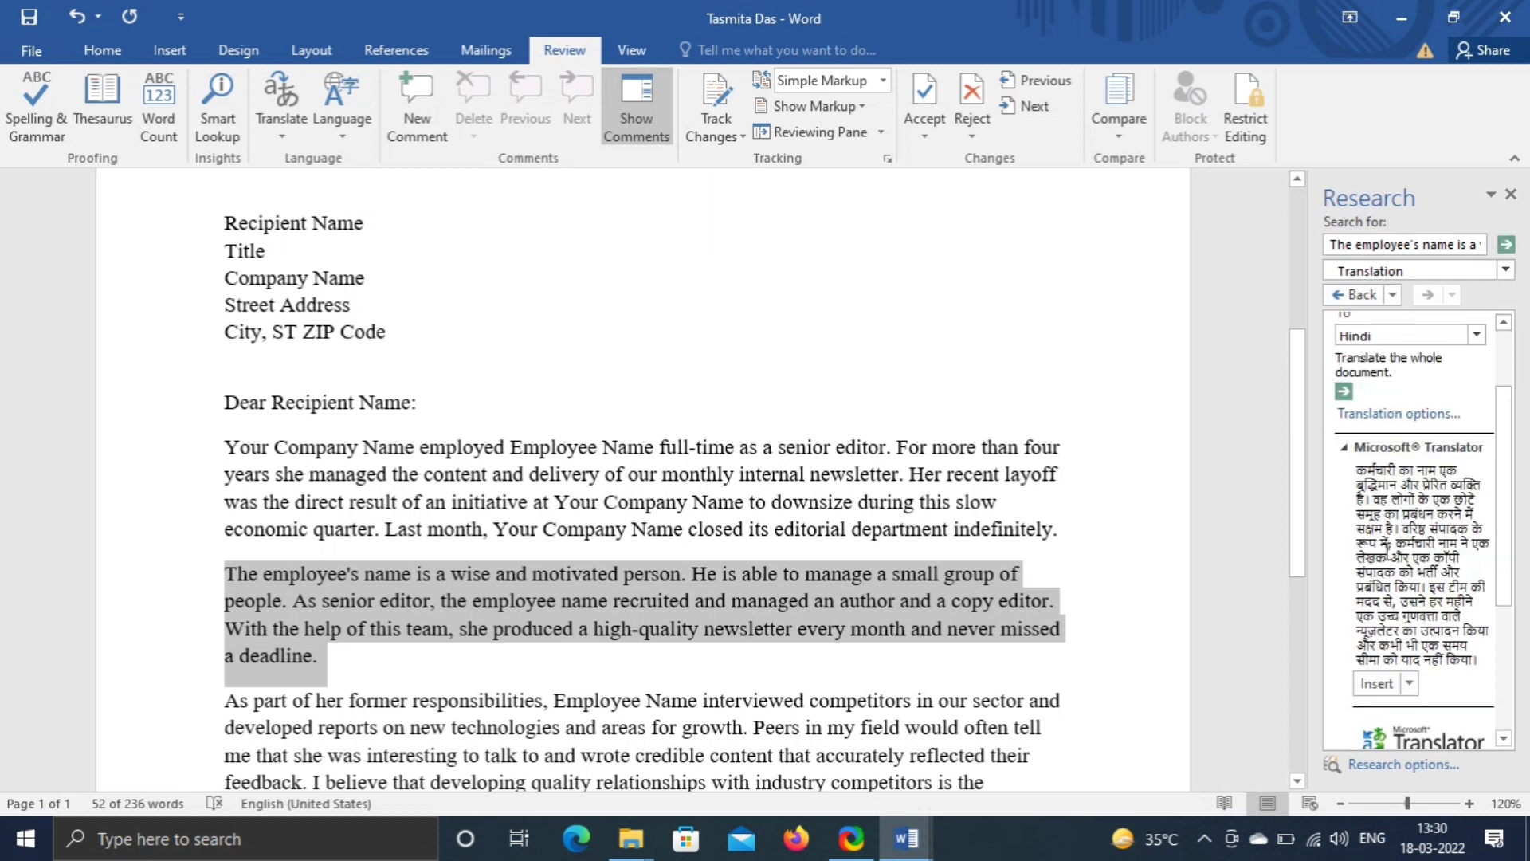
left_click(1376, 683)
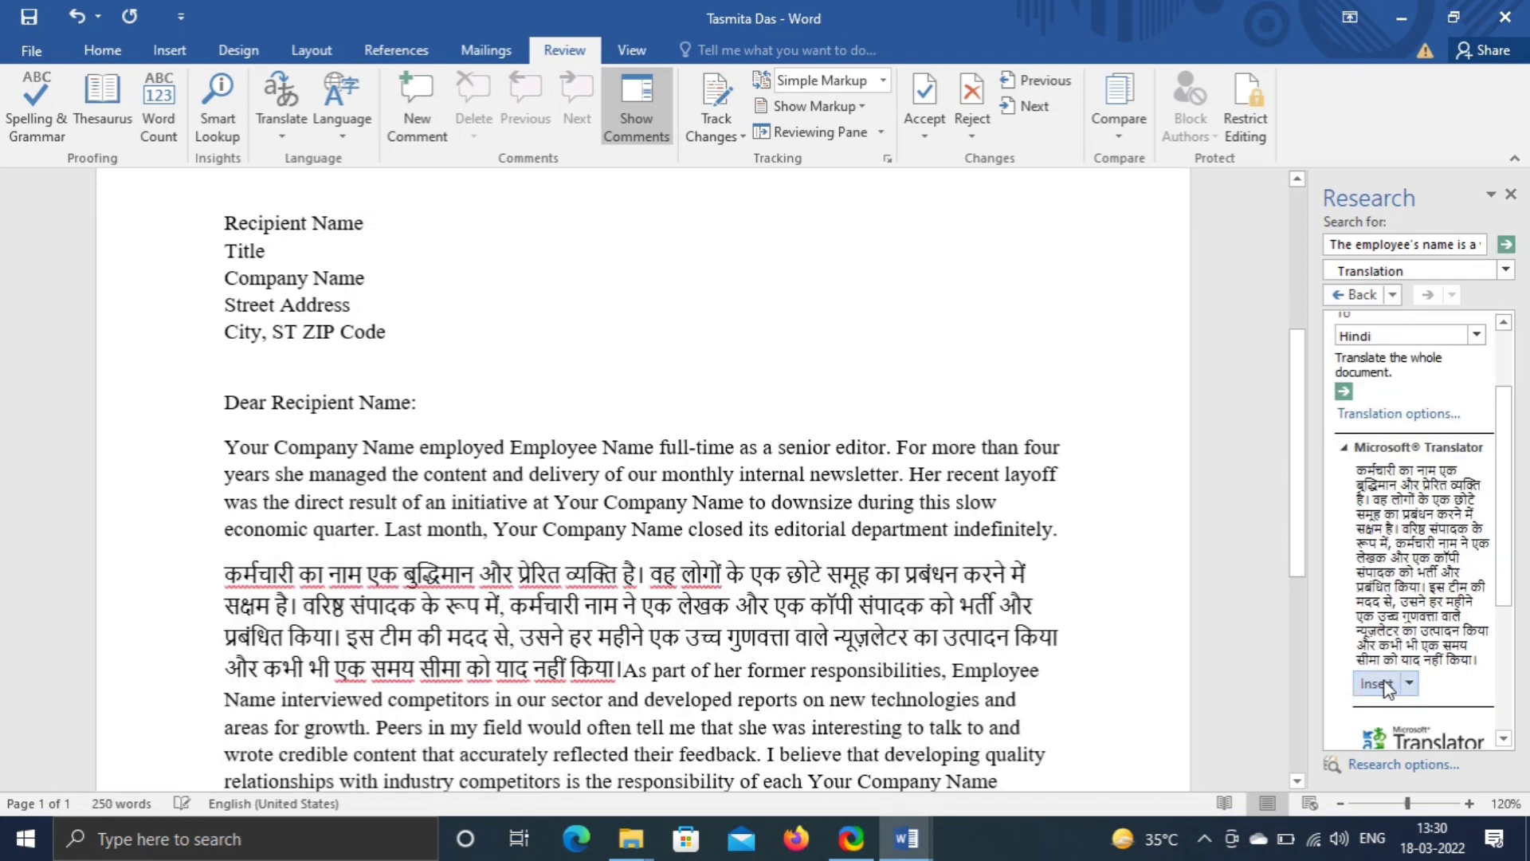
scroll(642, 478, "down", 3)
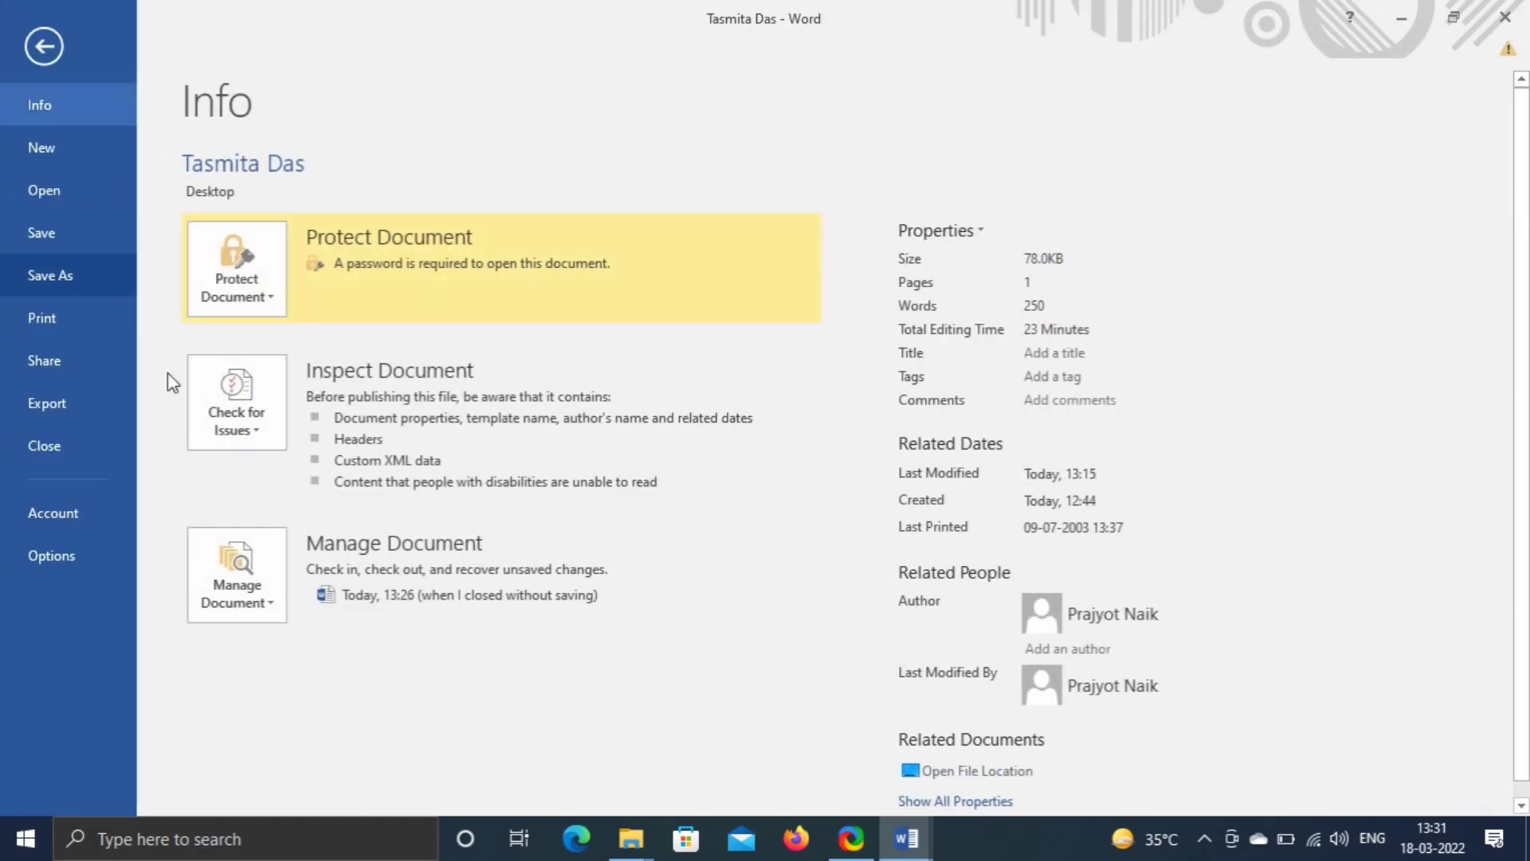
- Save the letter and run the Document Inspector for hidden data
left_click(264, 431)
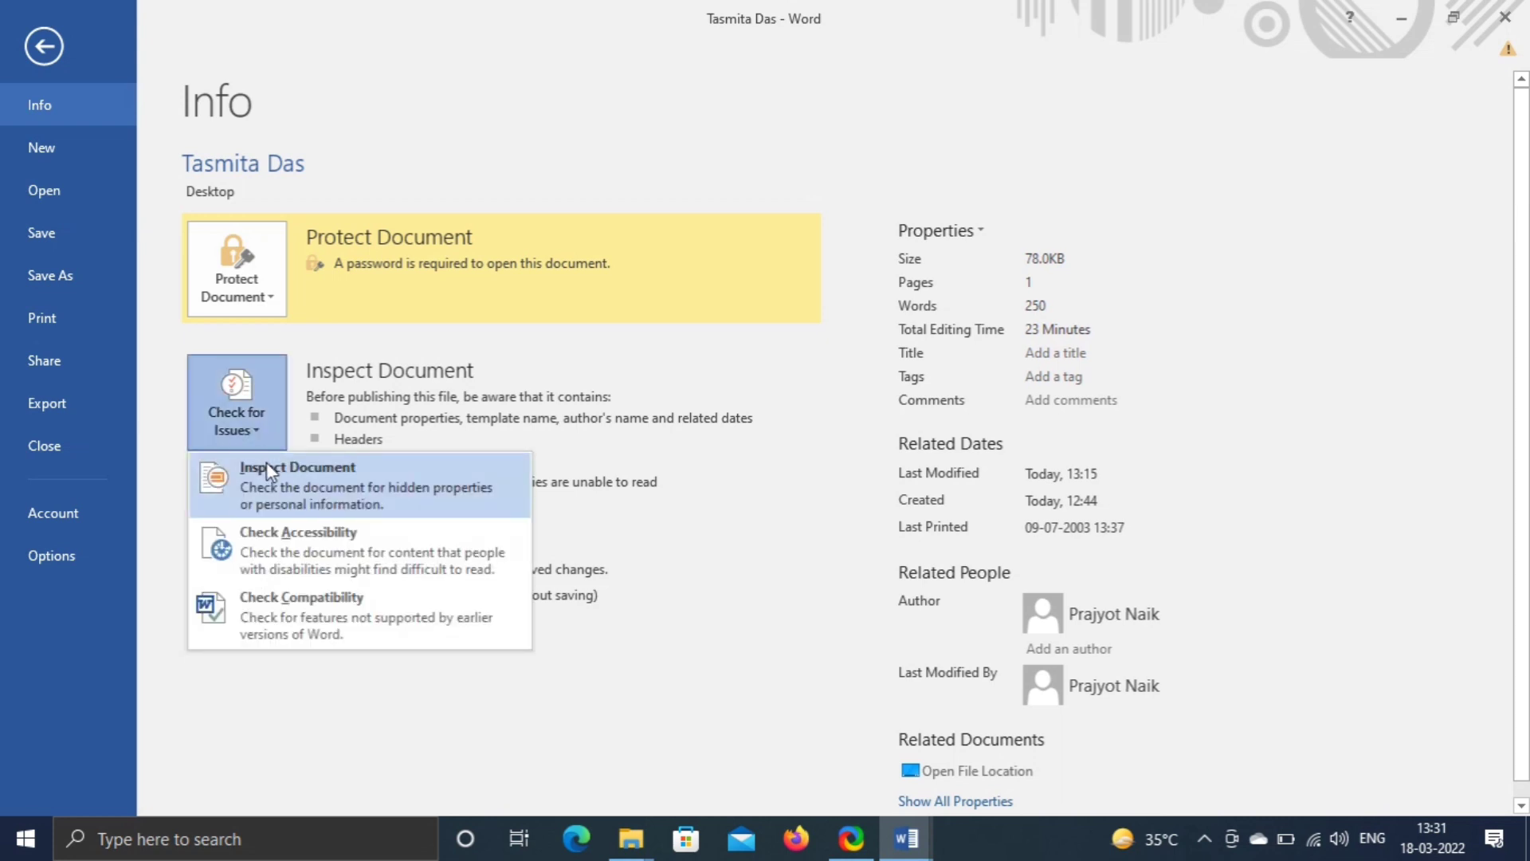
left_click(268, 470)
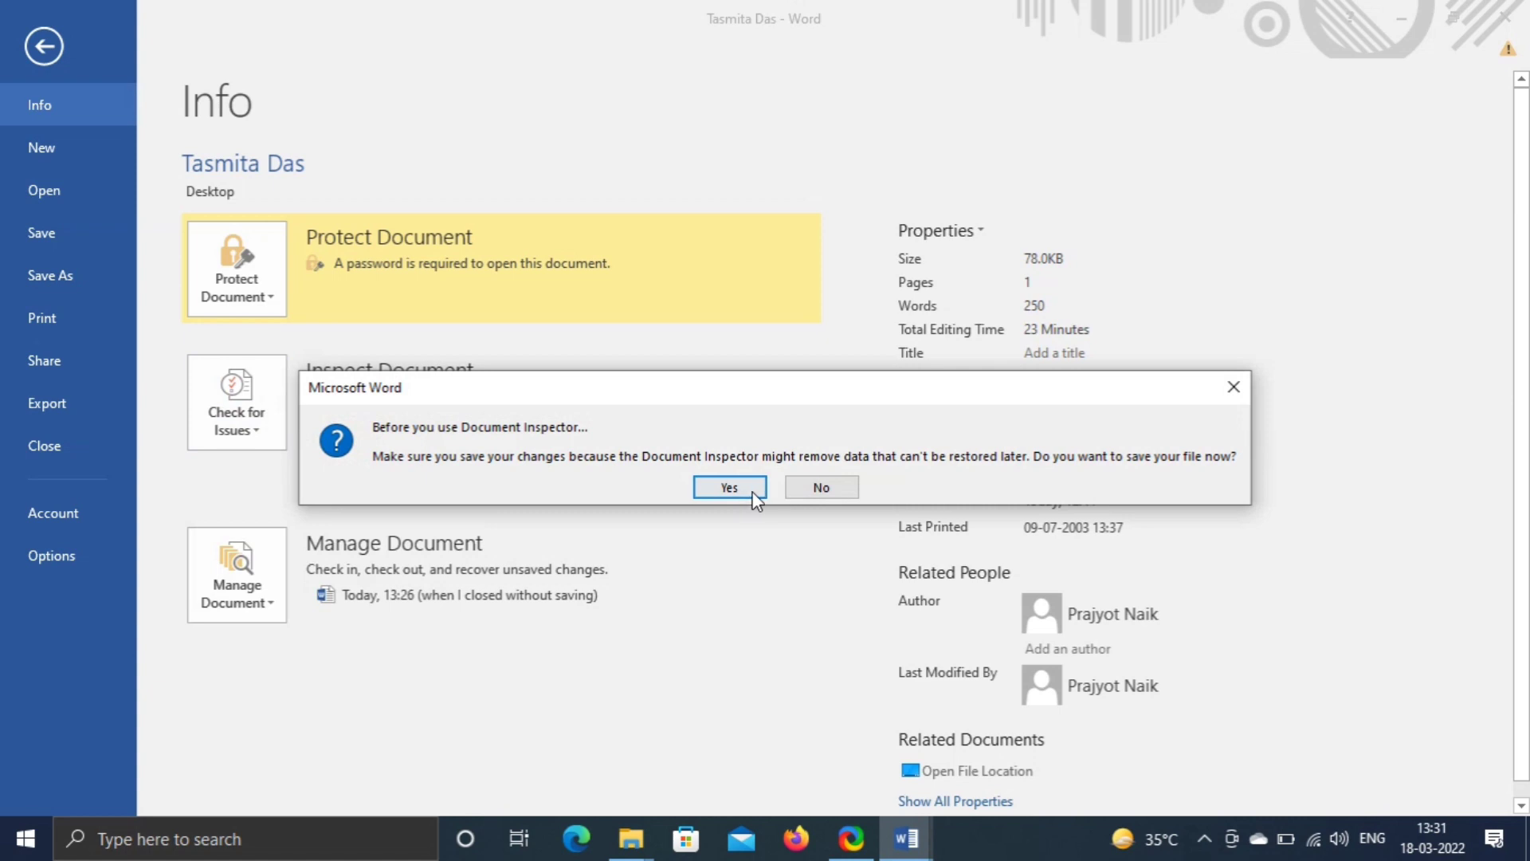
left_click(729, 487)
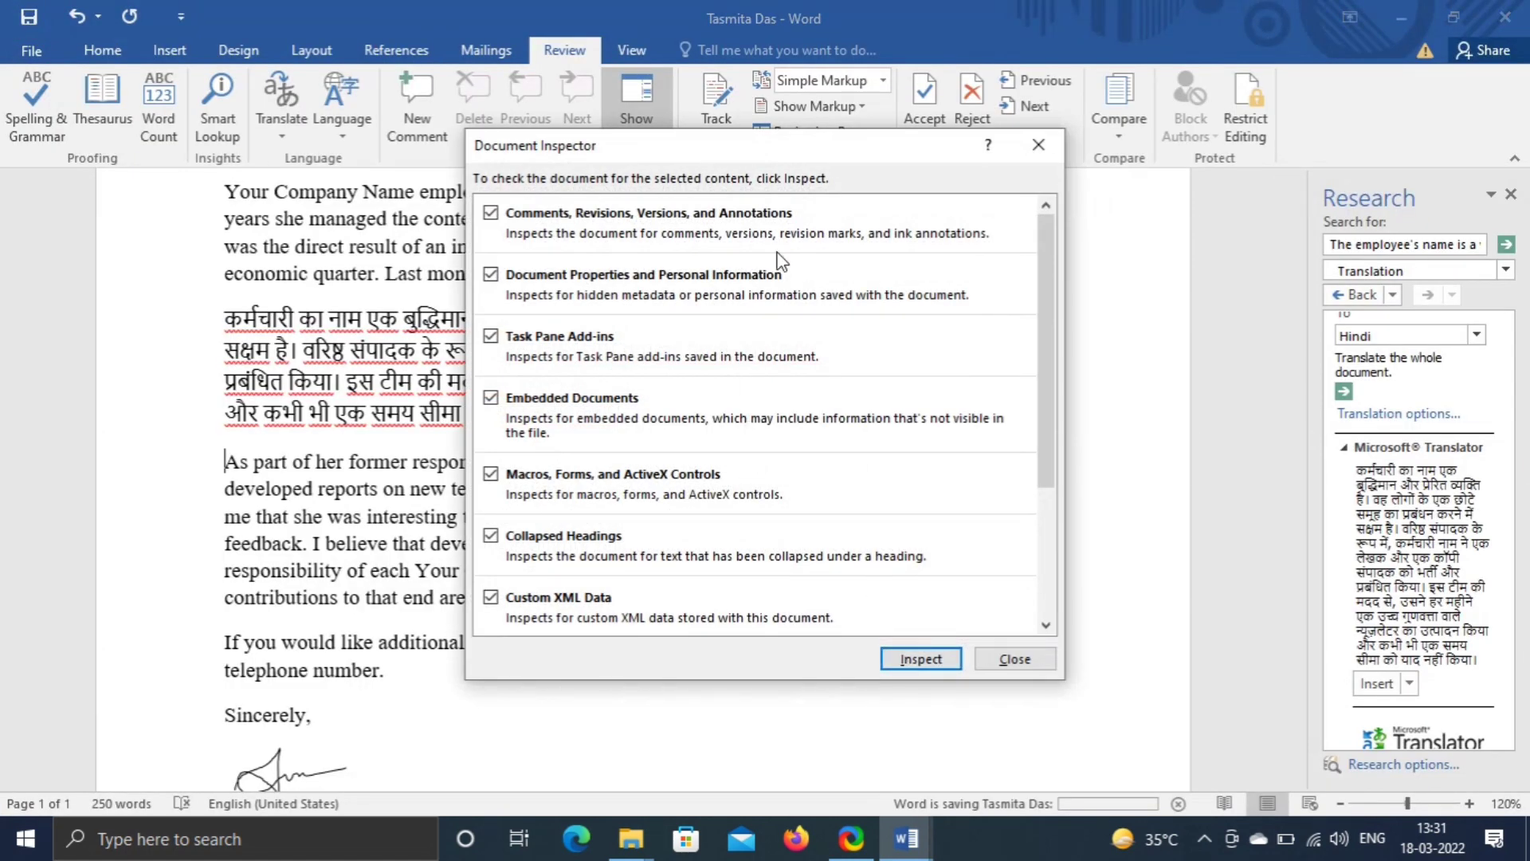
left_click(904, 660)
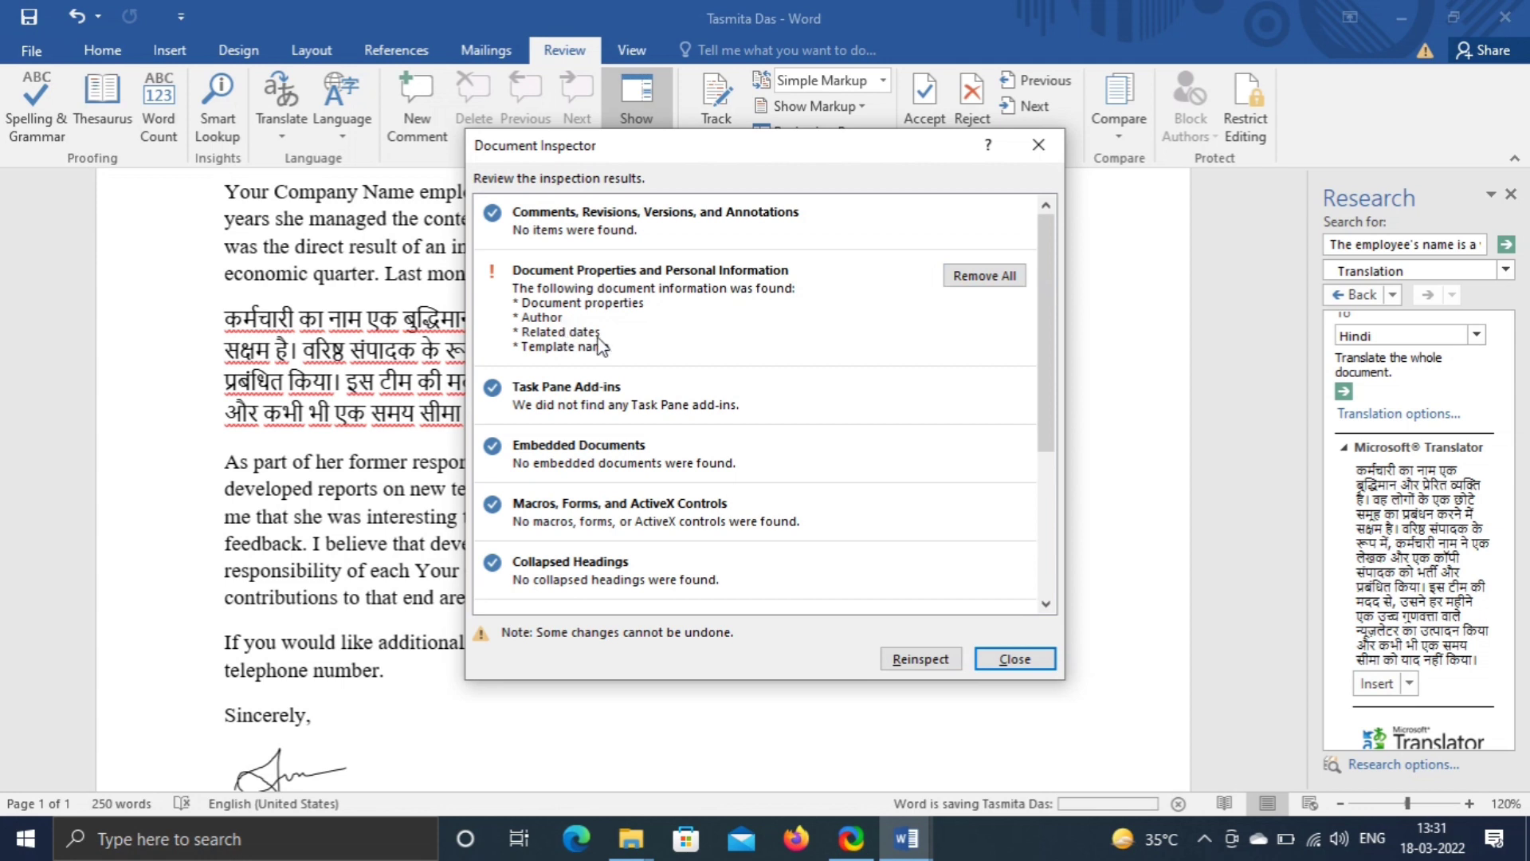
- Remove headers and footers, custom XML, and document properties and personal information, then close the results
scroll(634, 398, "down", 3)
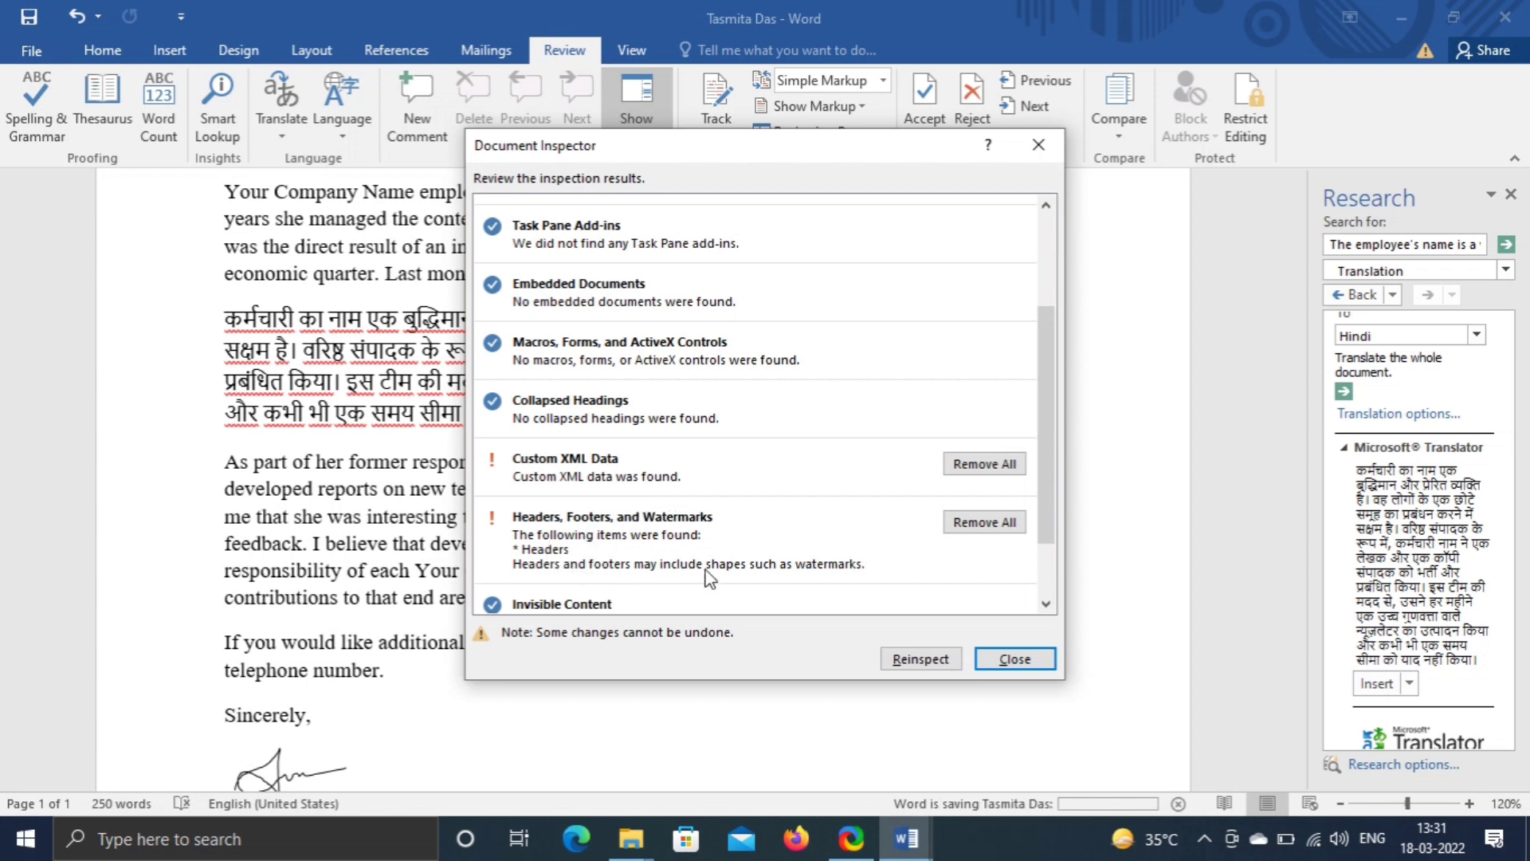
left_click(986, 523)
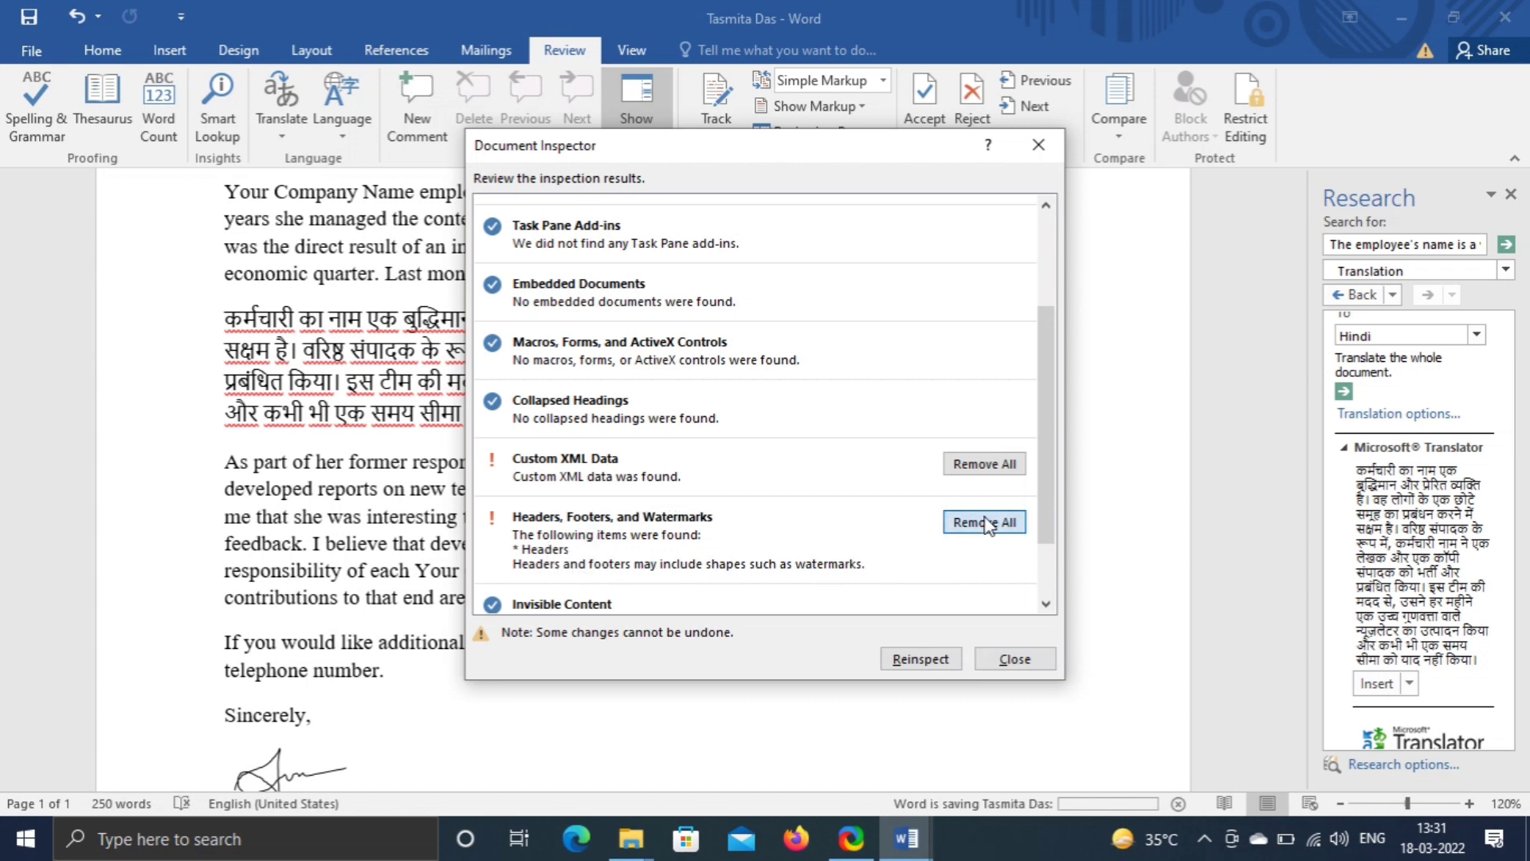
left_click(988, 466)
left_click(984, 276)
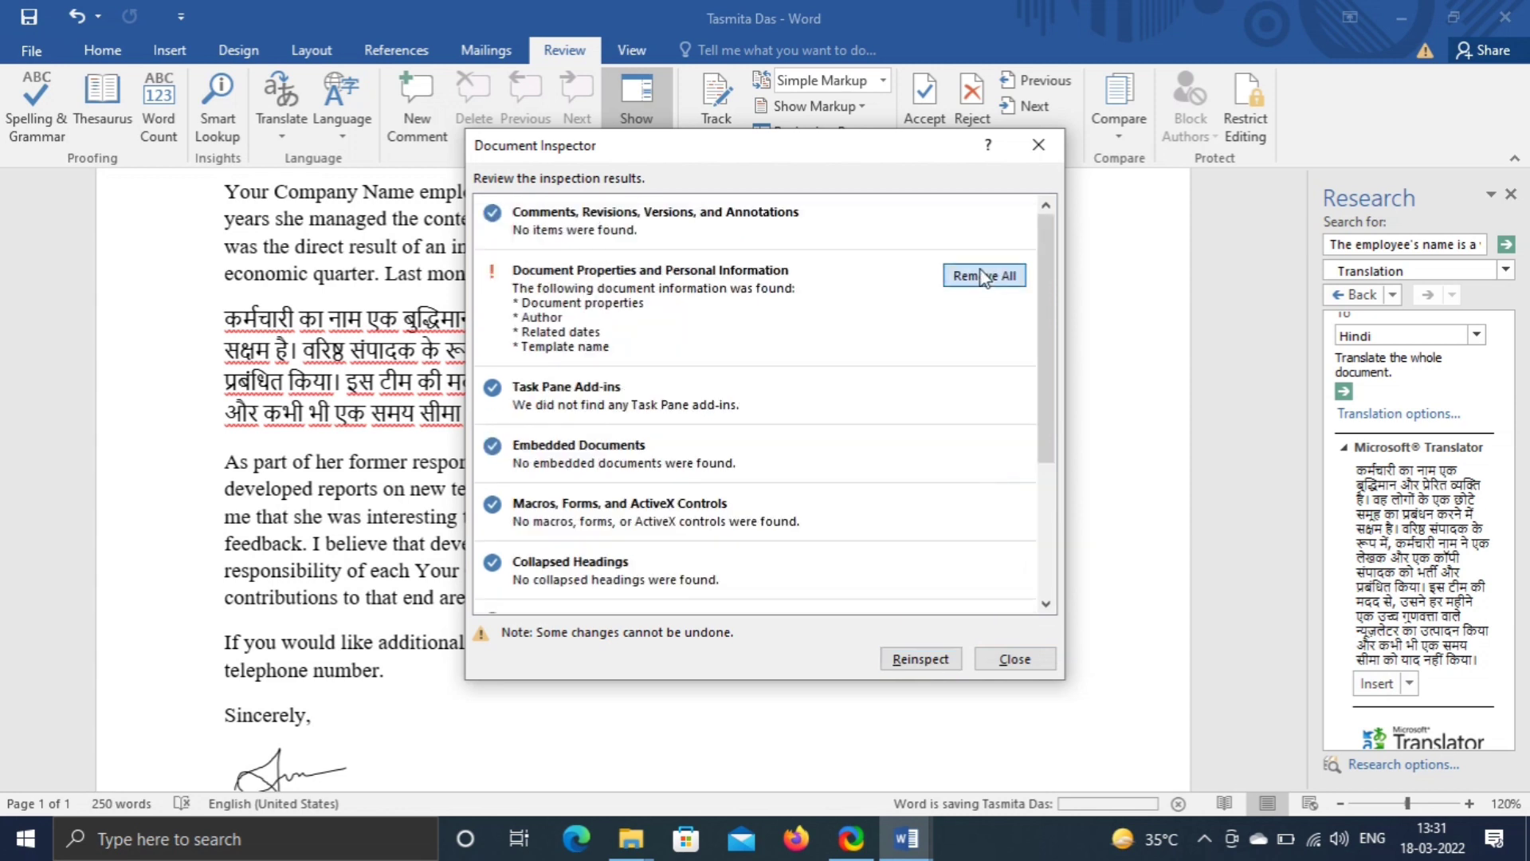
left_click(1022, 659)
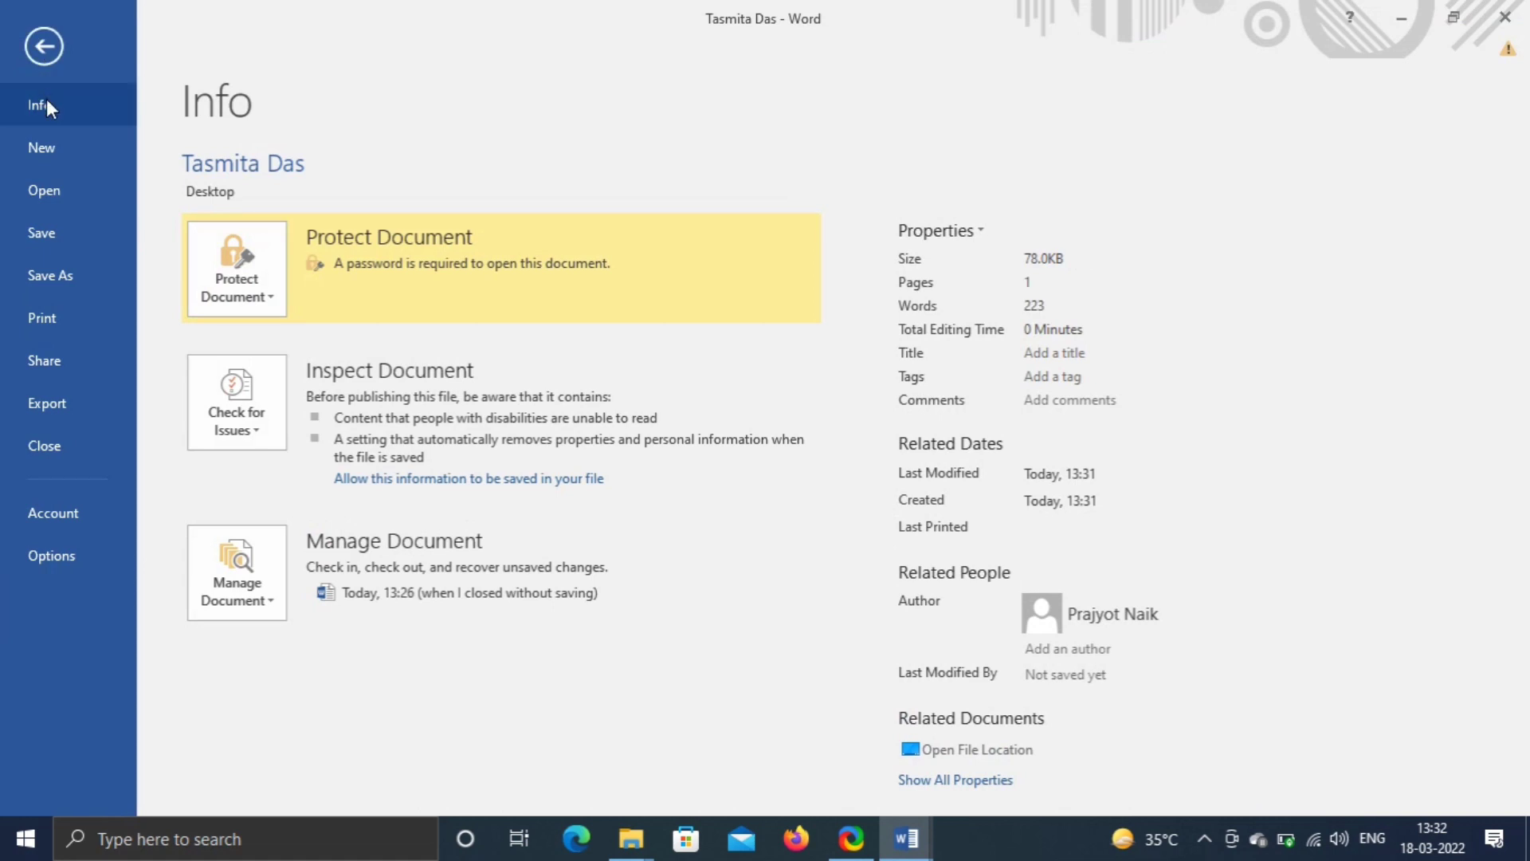
- Add the Calculate command from All Commands to the Quick Access Toolbar
left_click(48, 554)
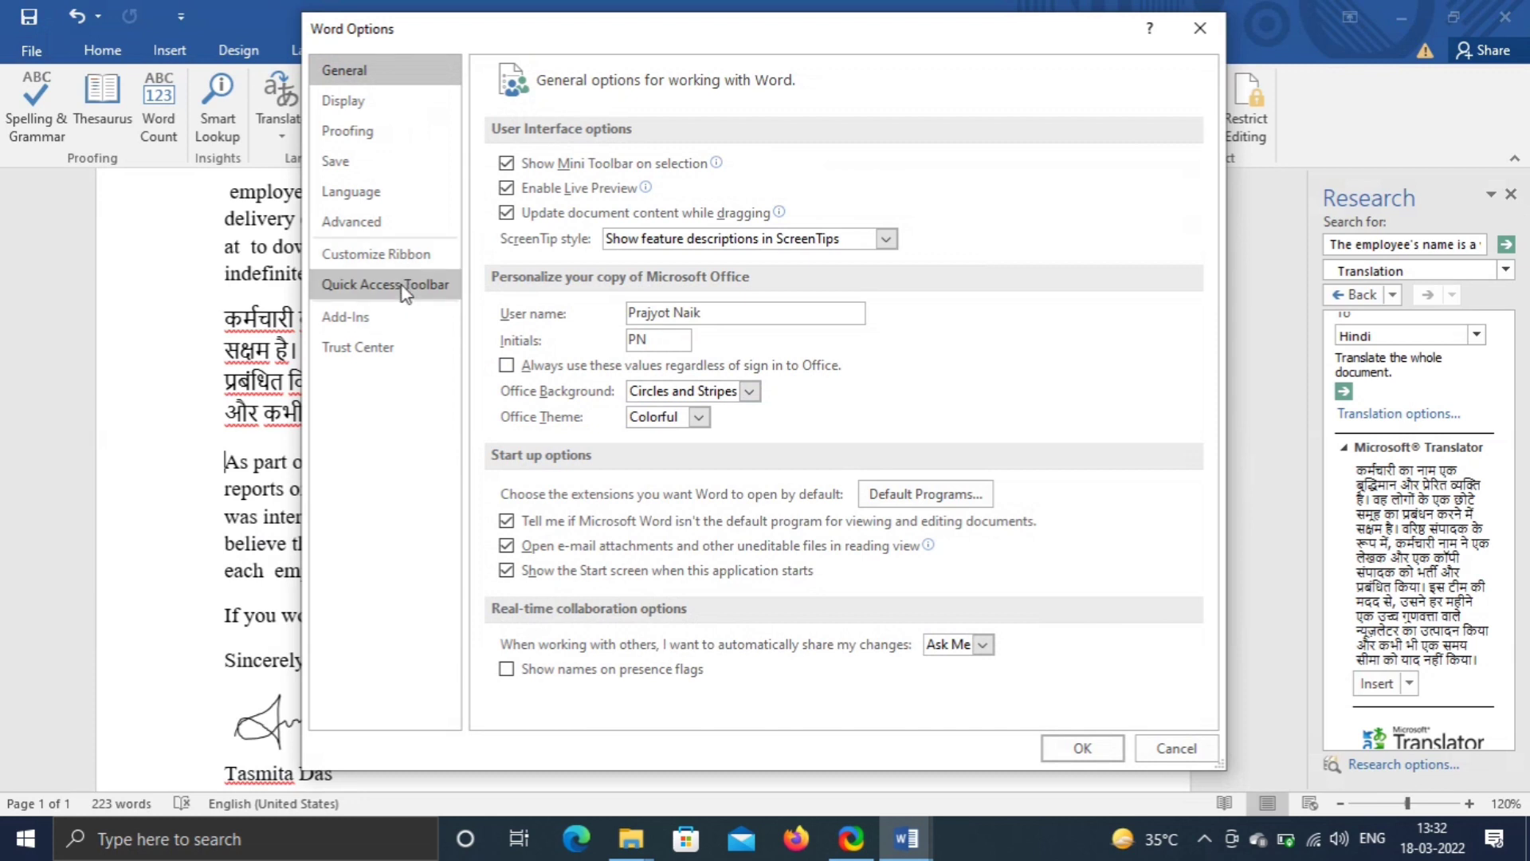
left_click(404, 292)
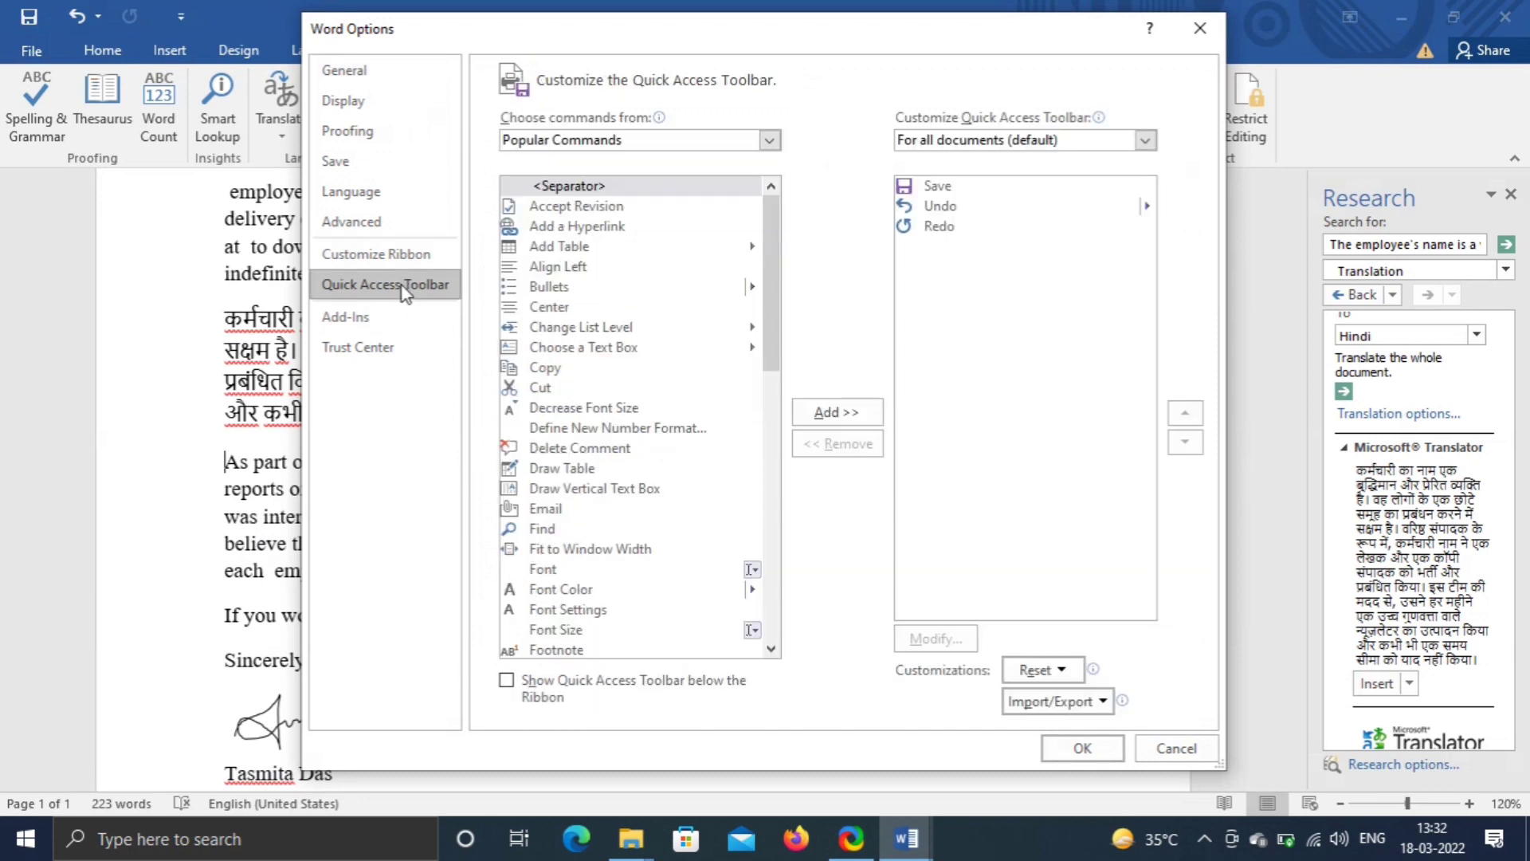
left_click(642, 141)
key("Escape")
scroll(586, 231, "down", 15)
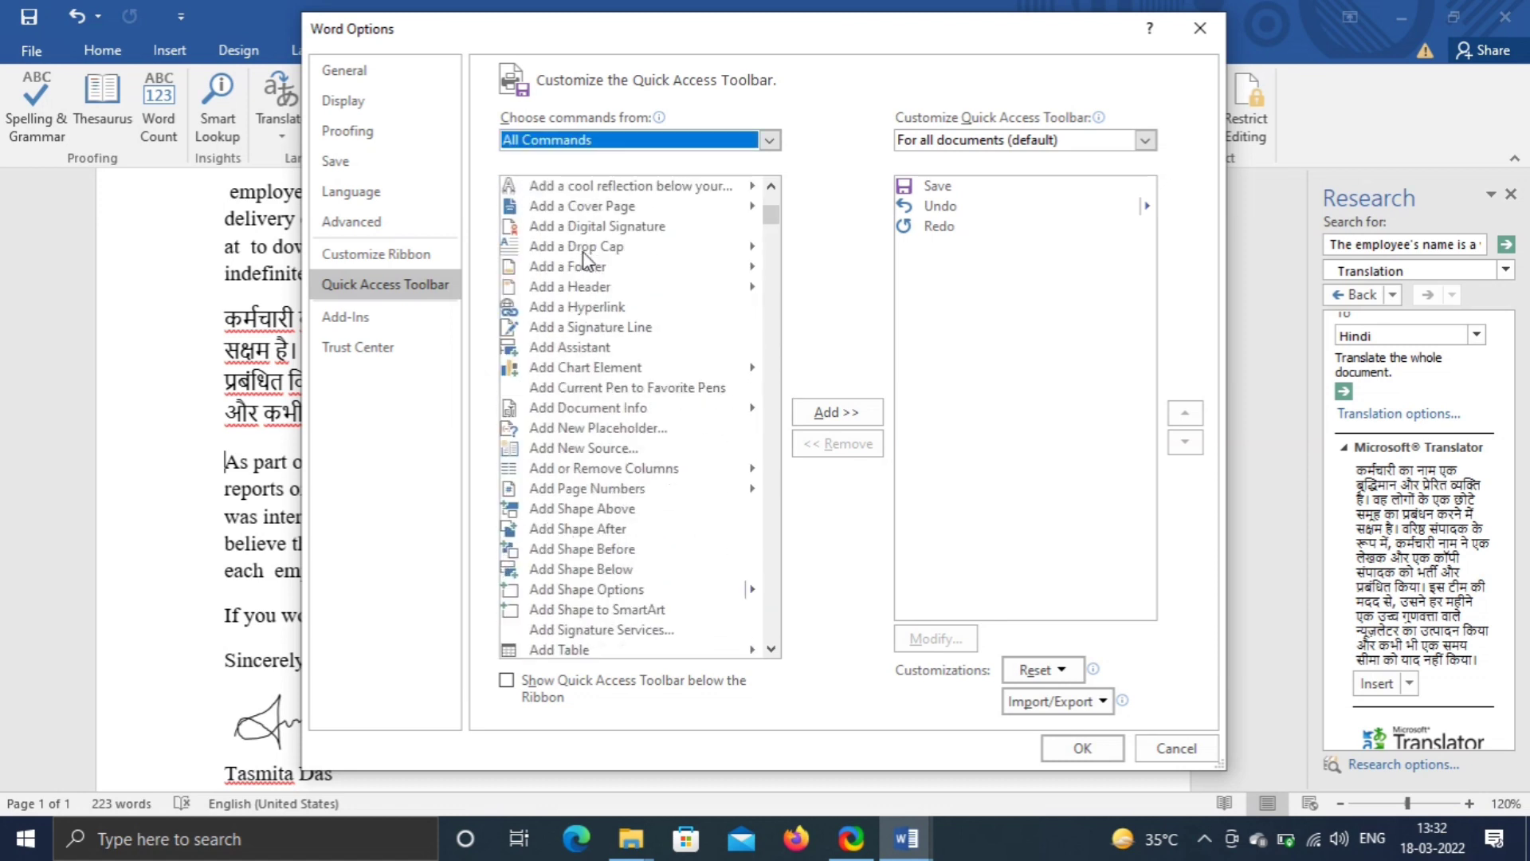
scroll(586, 259, "down", 20)
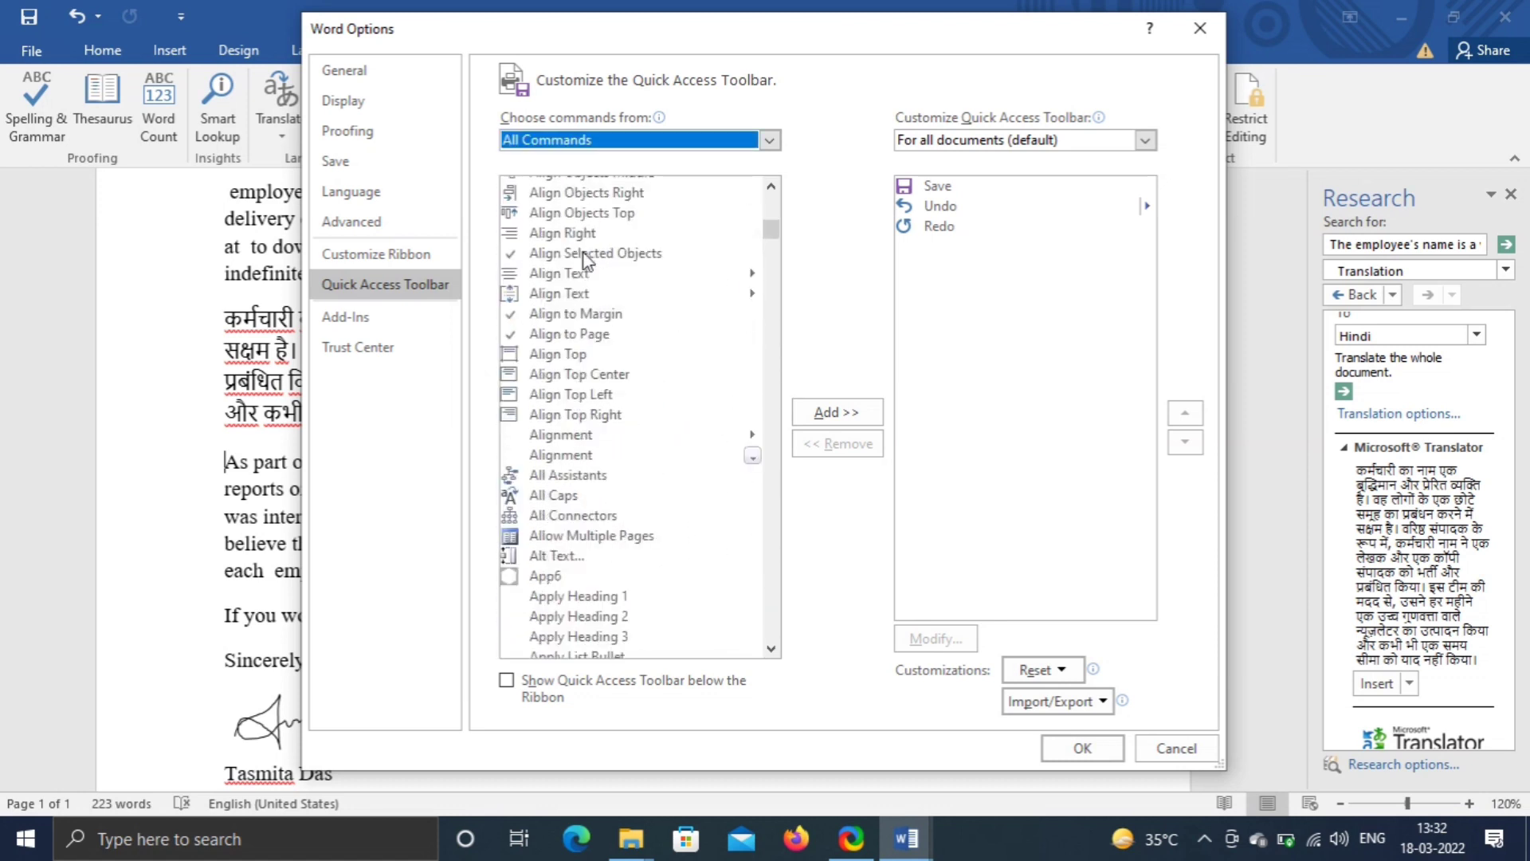
scroll(586, 259, "down", 20)
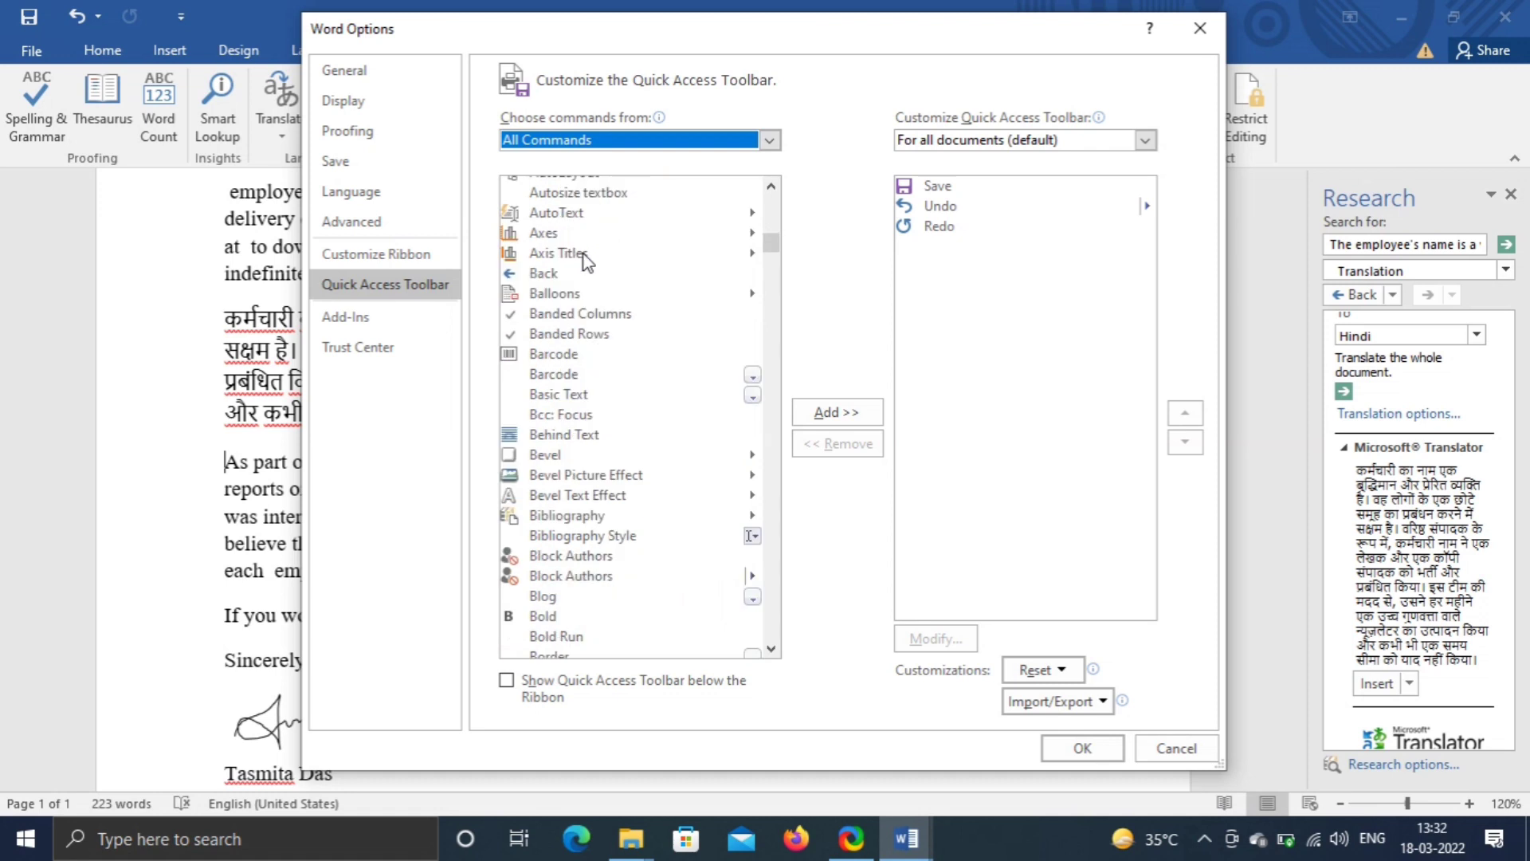
scroll(585, 261, "down", 20)
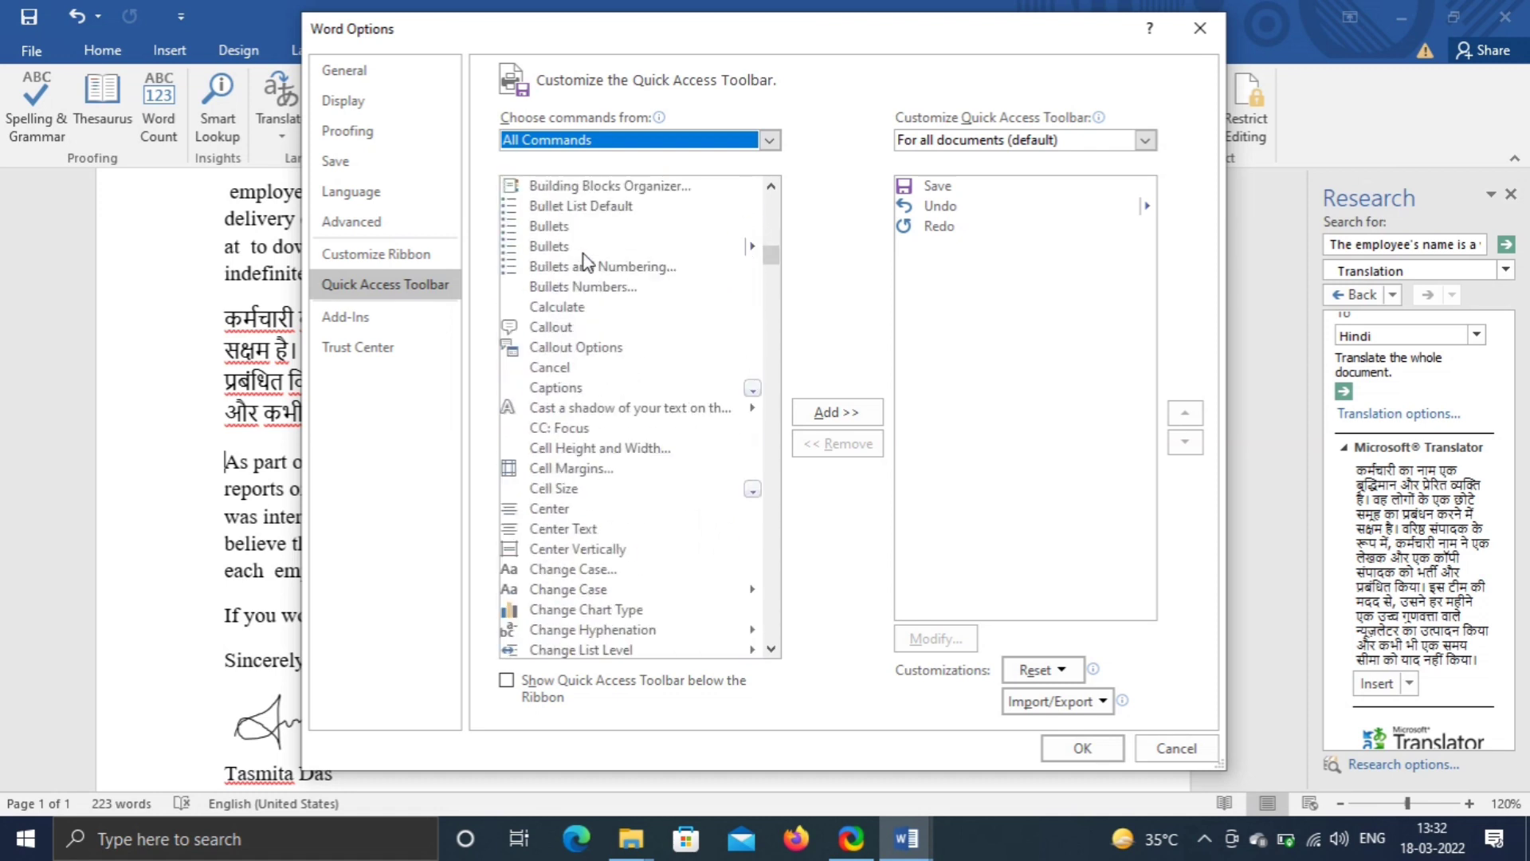
left_click(562, 307)
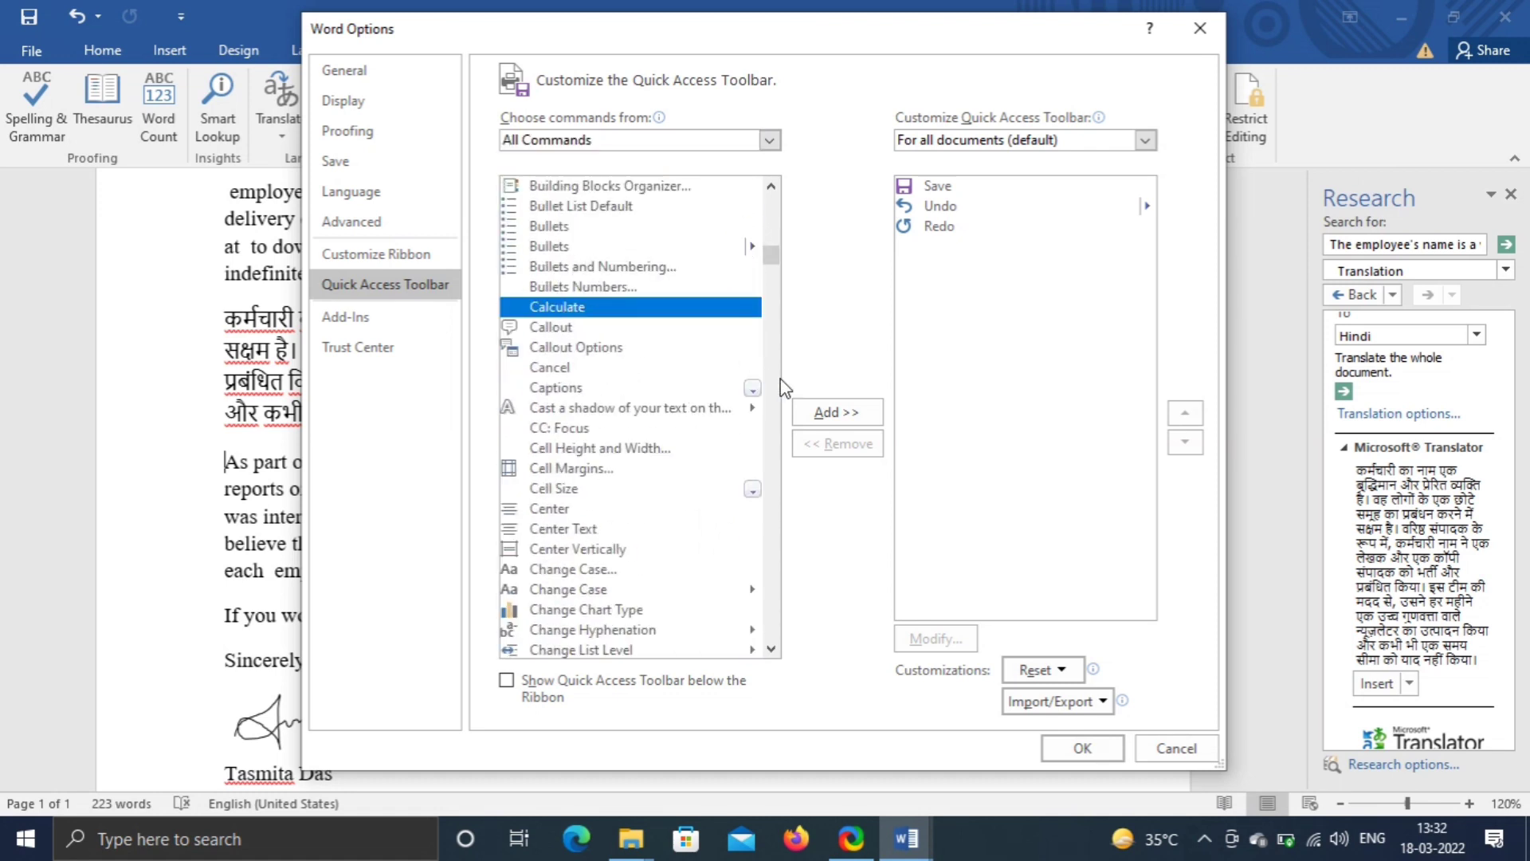
left_click(835, 414)
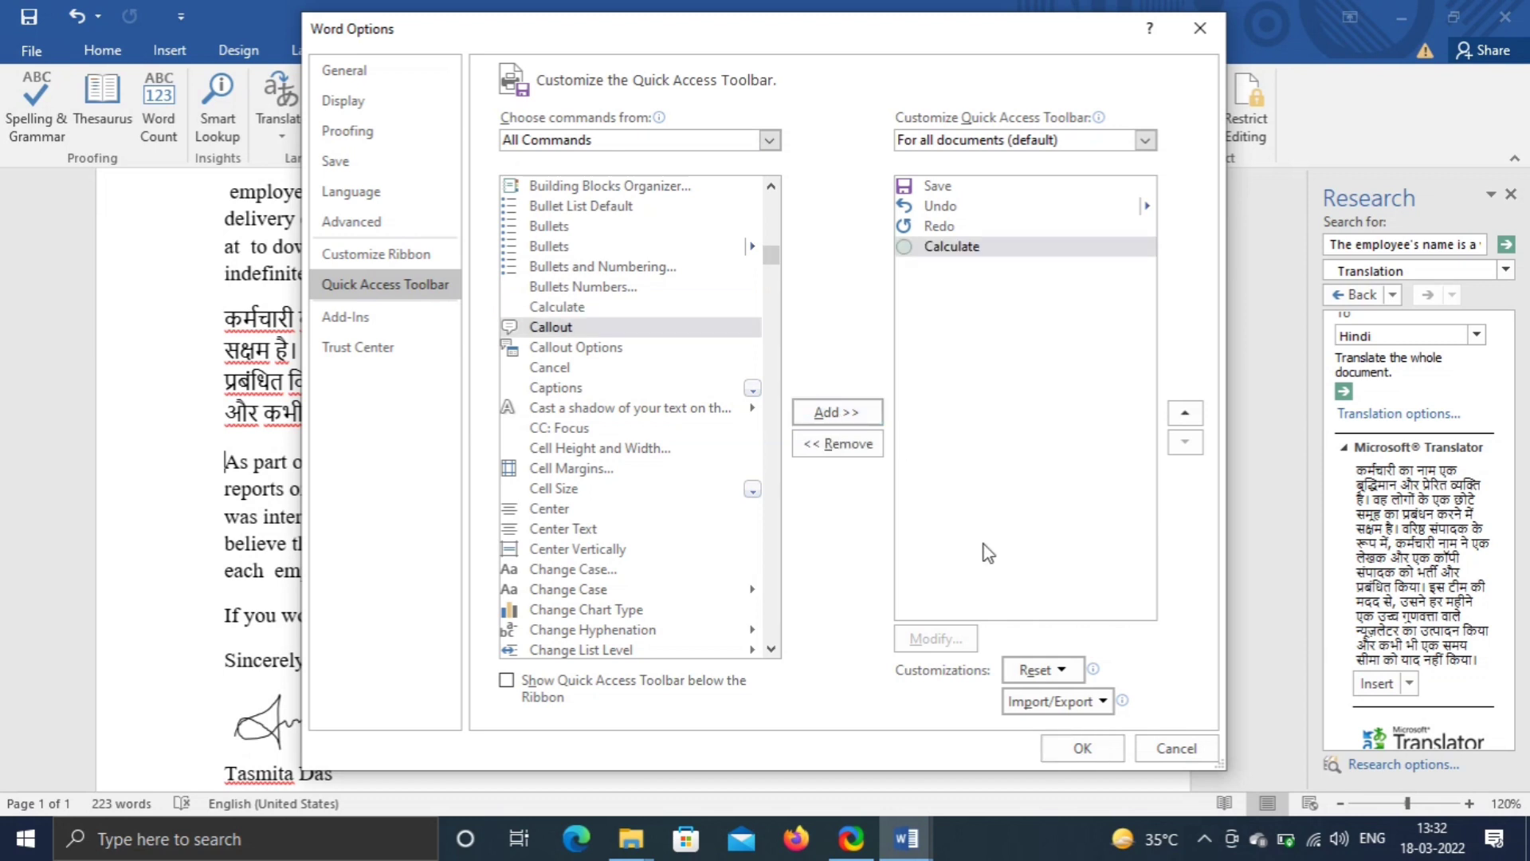
left_click(1093, 751)
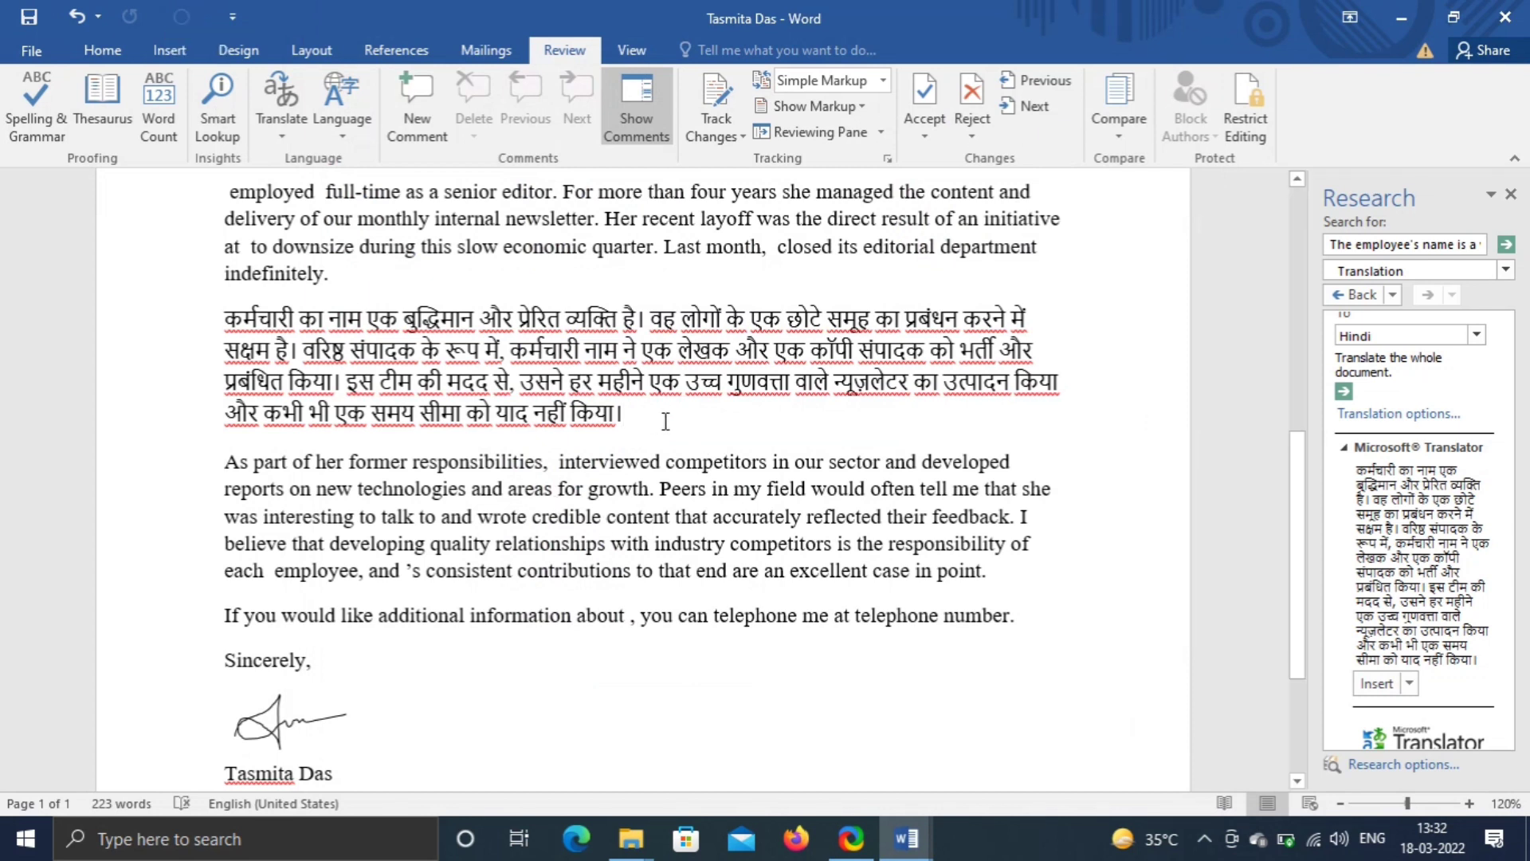
- On a new line below the Hindi paragraph, type the sum 63+86+69+56
key("Return")
type("63+86")
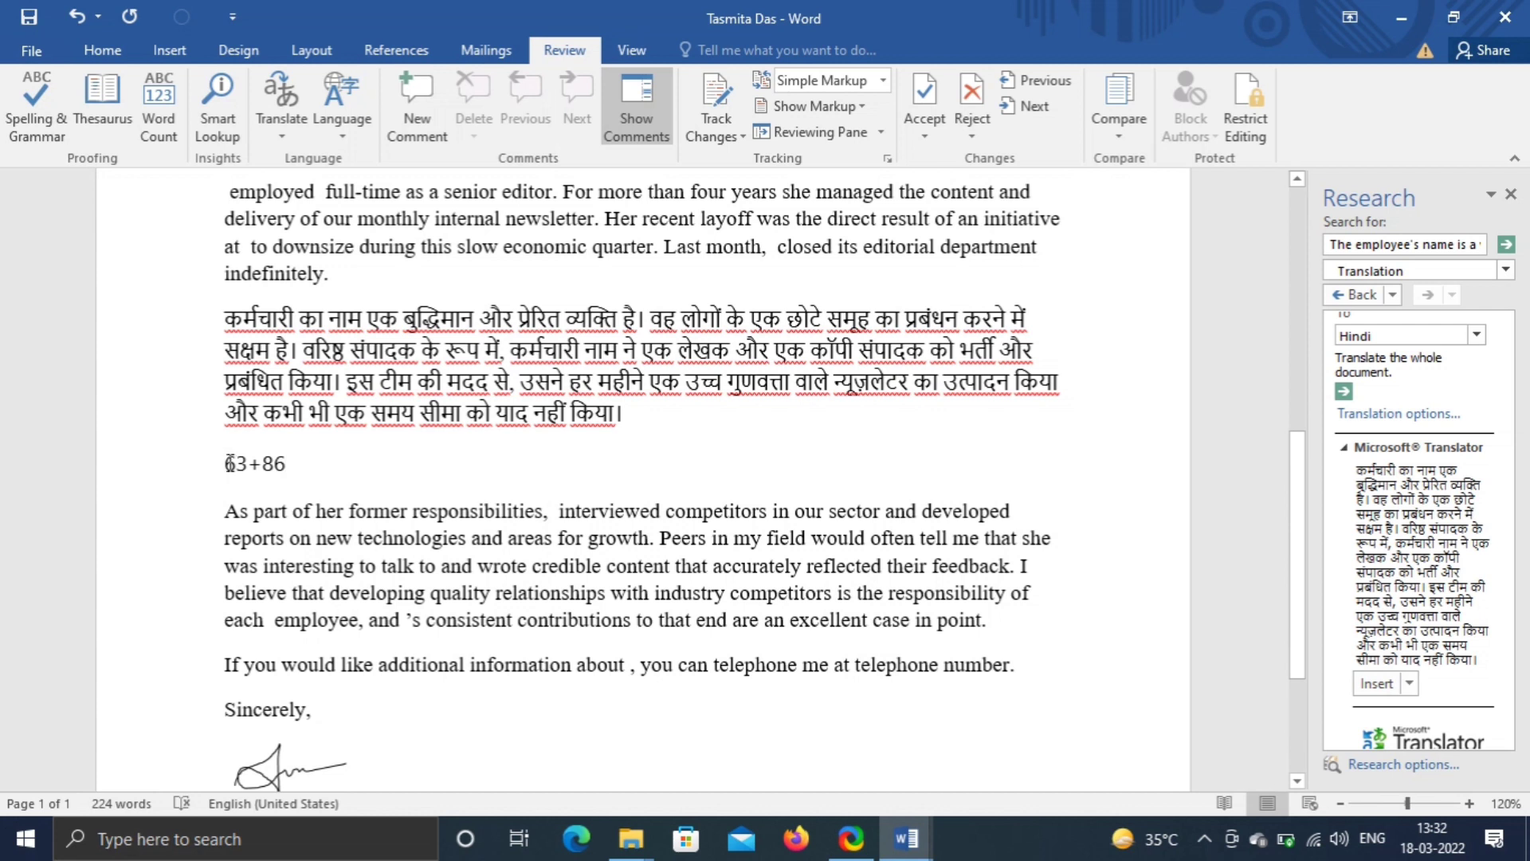
left_click_drag(233, 465, 296, 465)
left_click(325, 459)
type("+69")
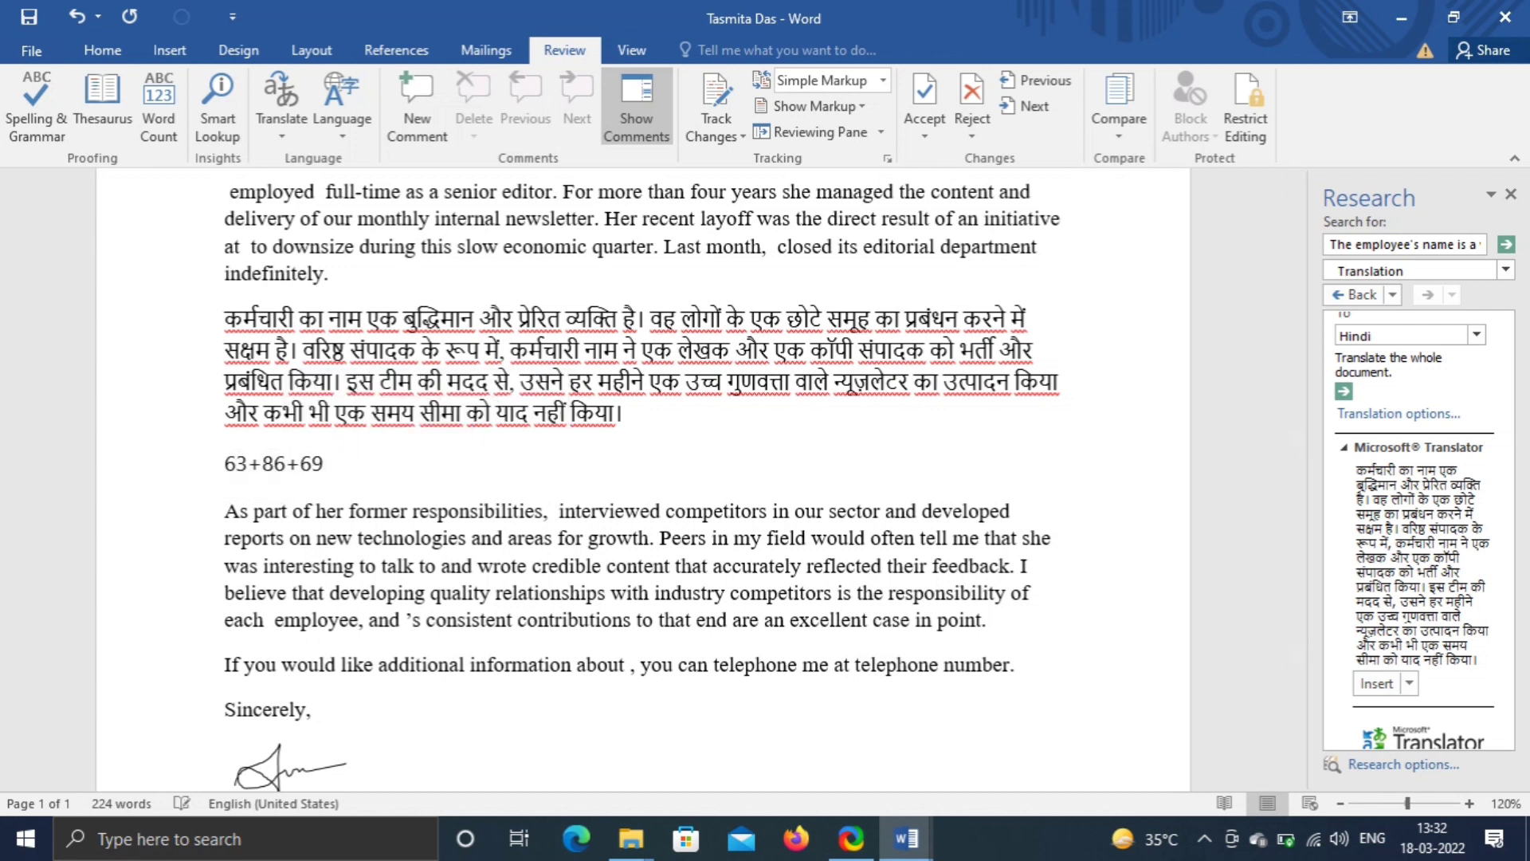
type("+56")
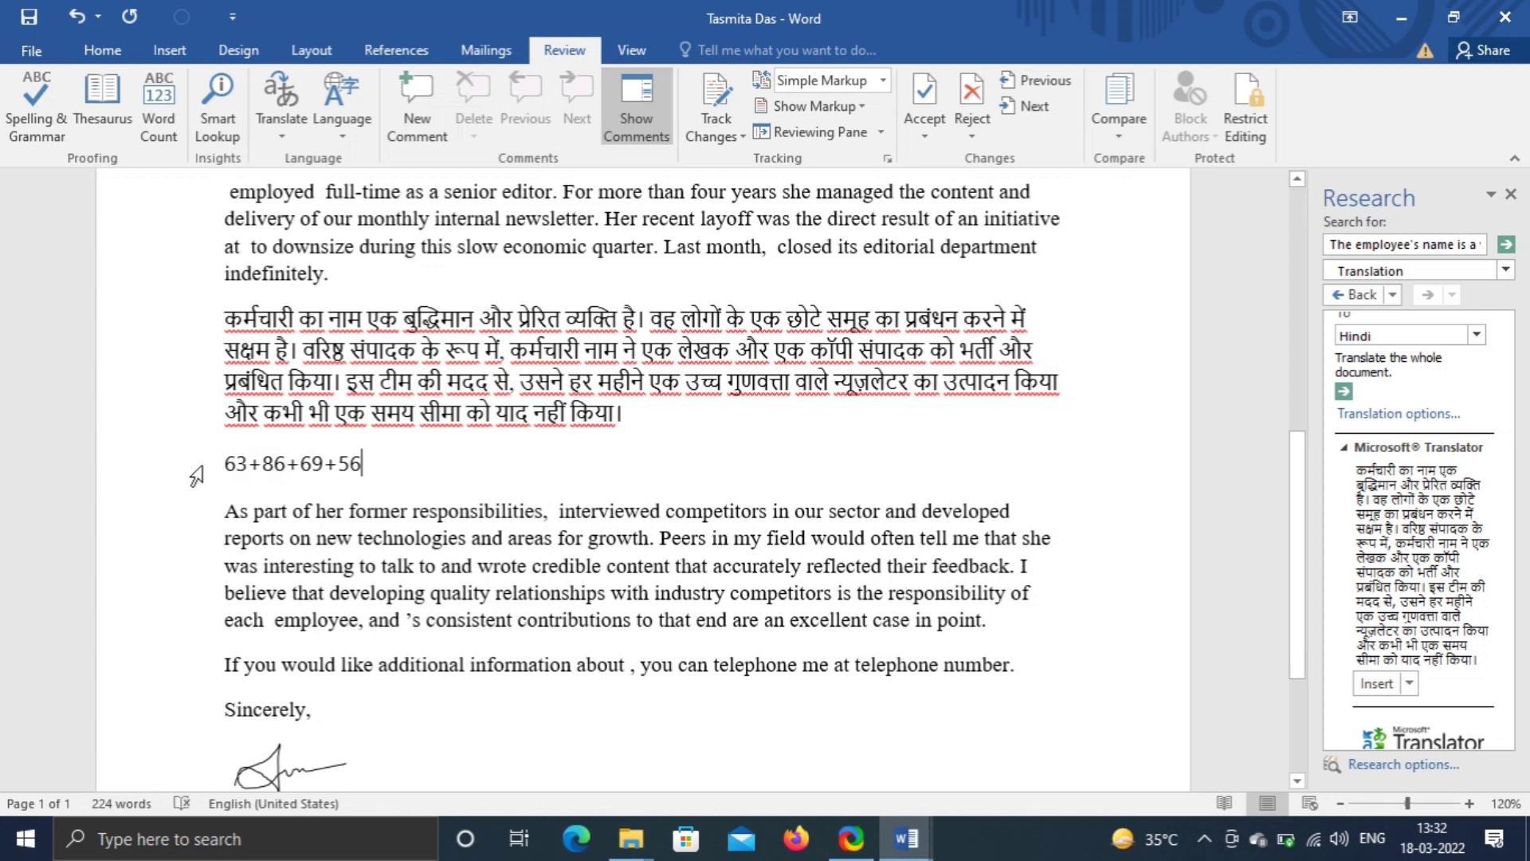
- Calculate the selected sum to get 274, then extend it with /2
left_click_drag(224, 465, 366, 466)
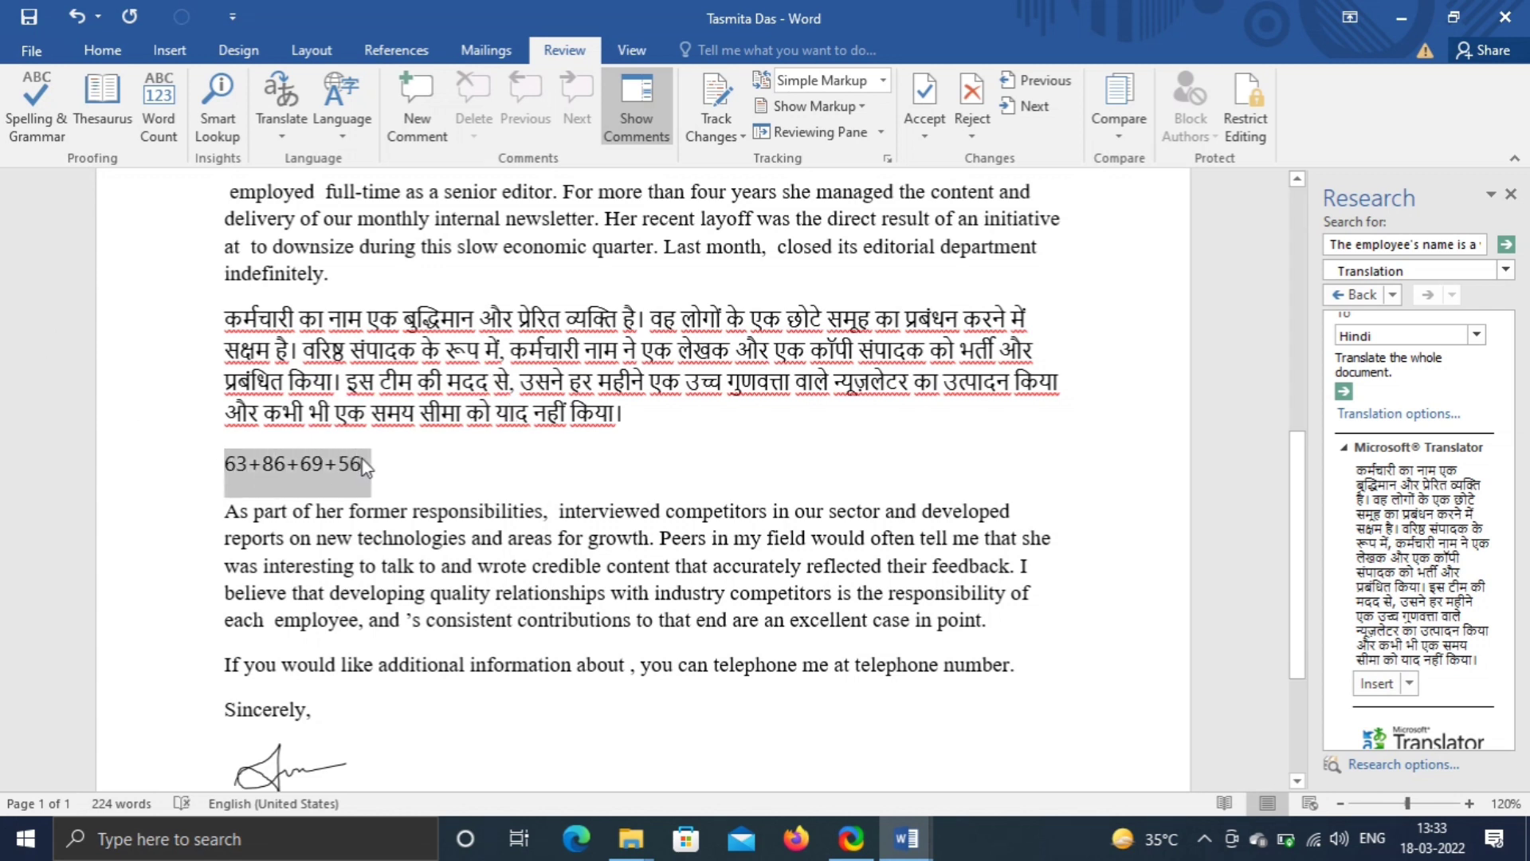
left_click(182, 16)
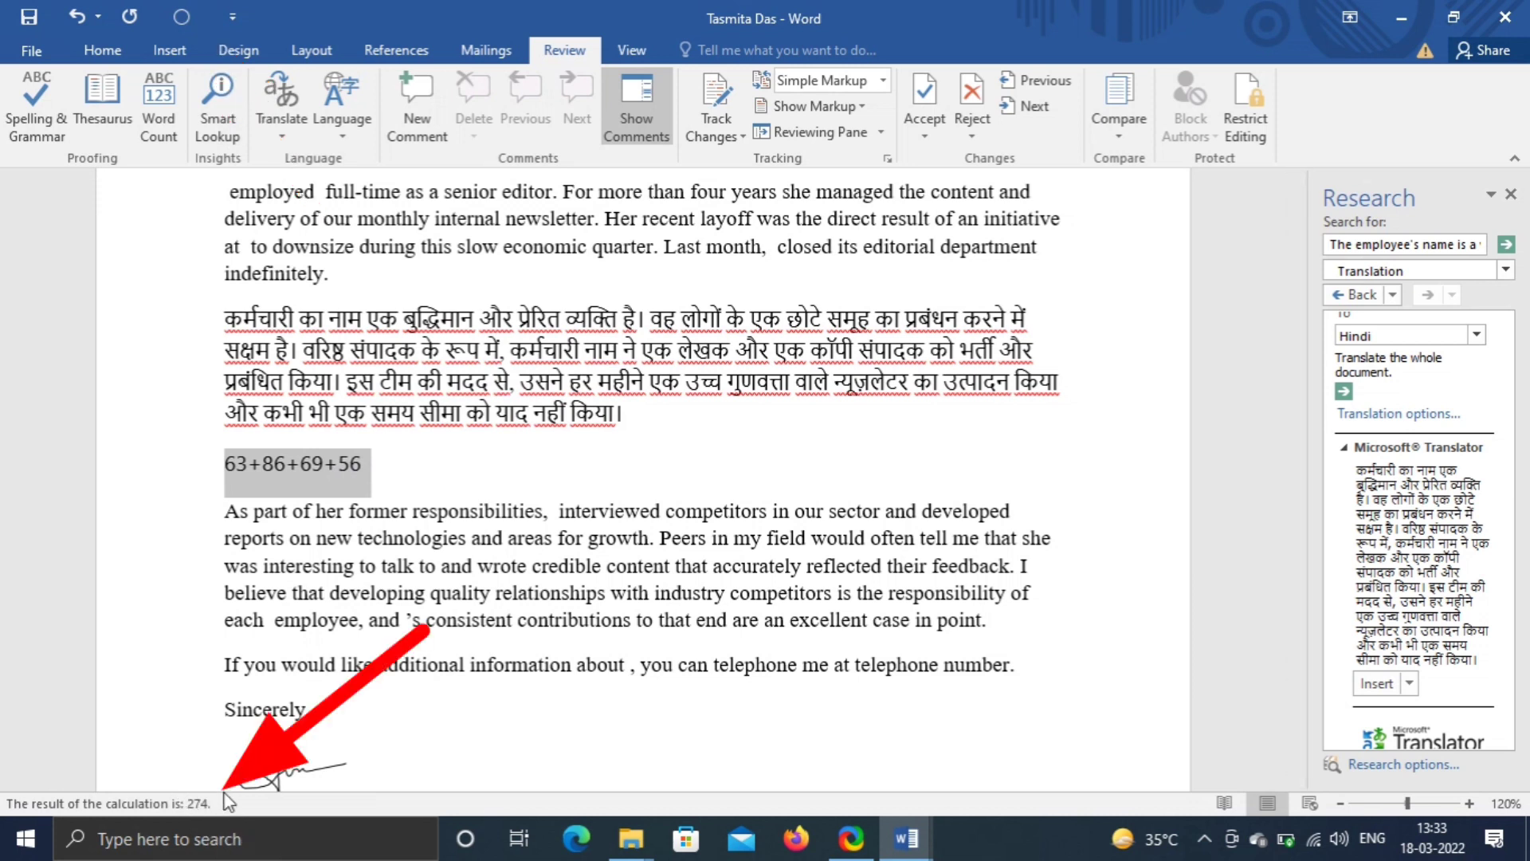
left_click(375, 462)
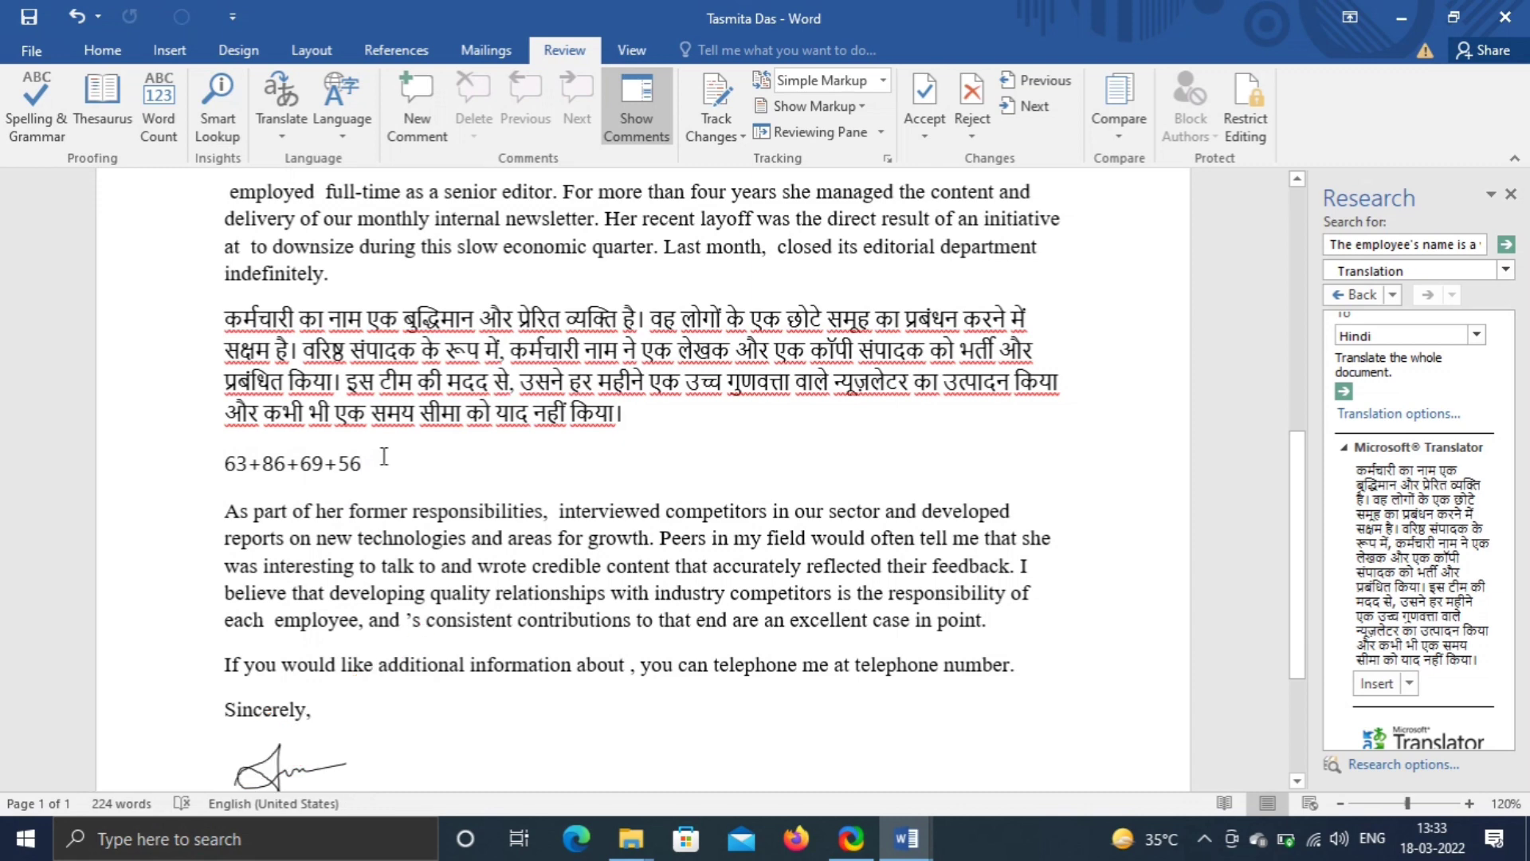
type("/2")
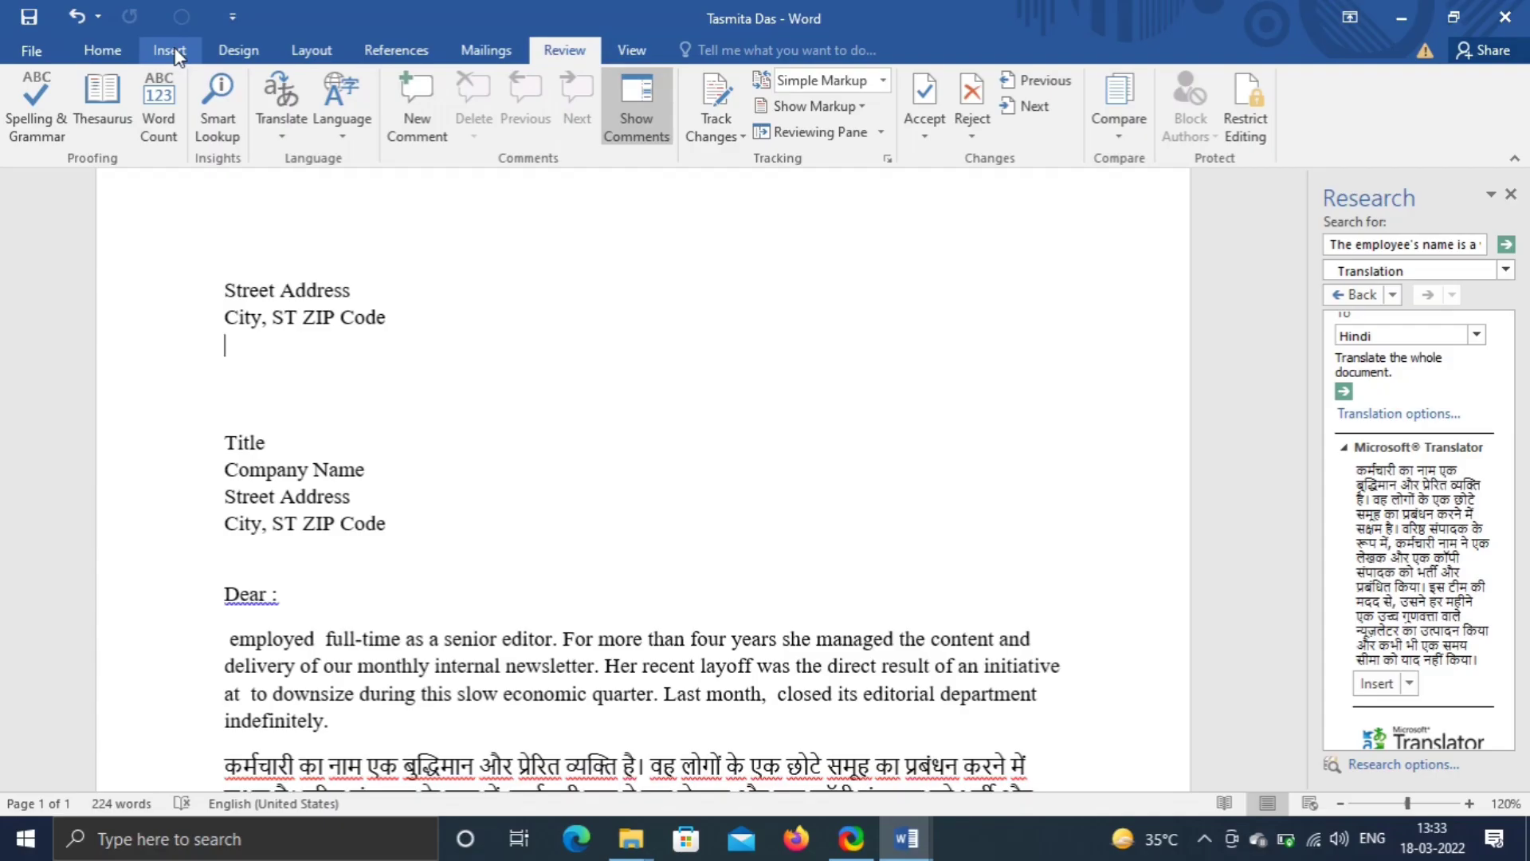
- Insert the date in the March 18, 2022 format below the sender's address, set to update automatically
left_click(169, 54)
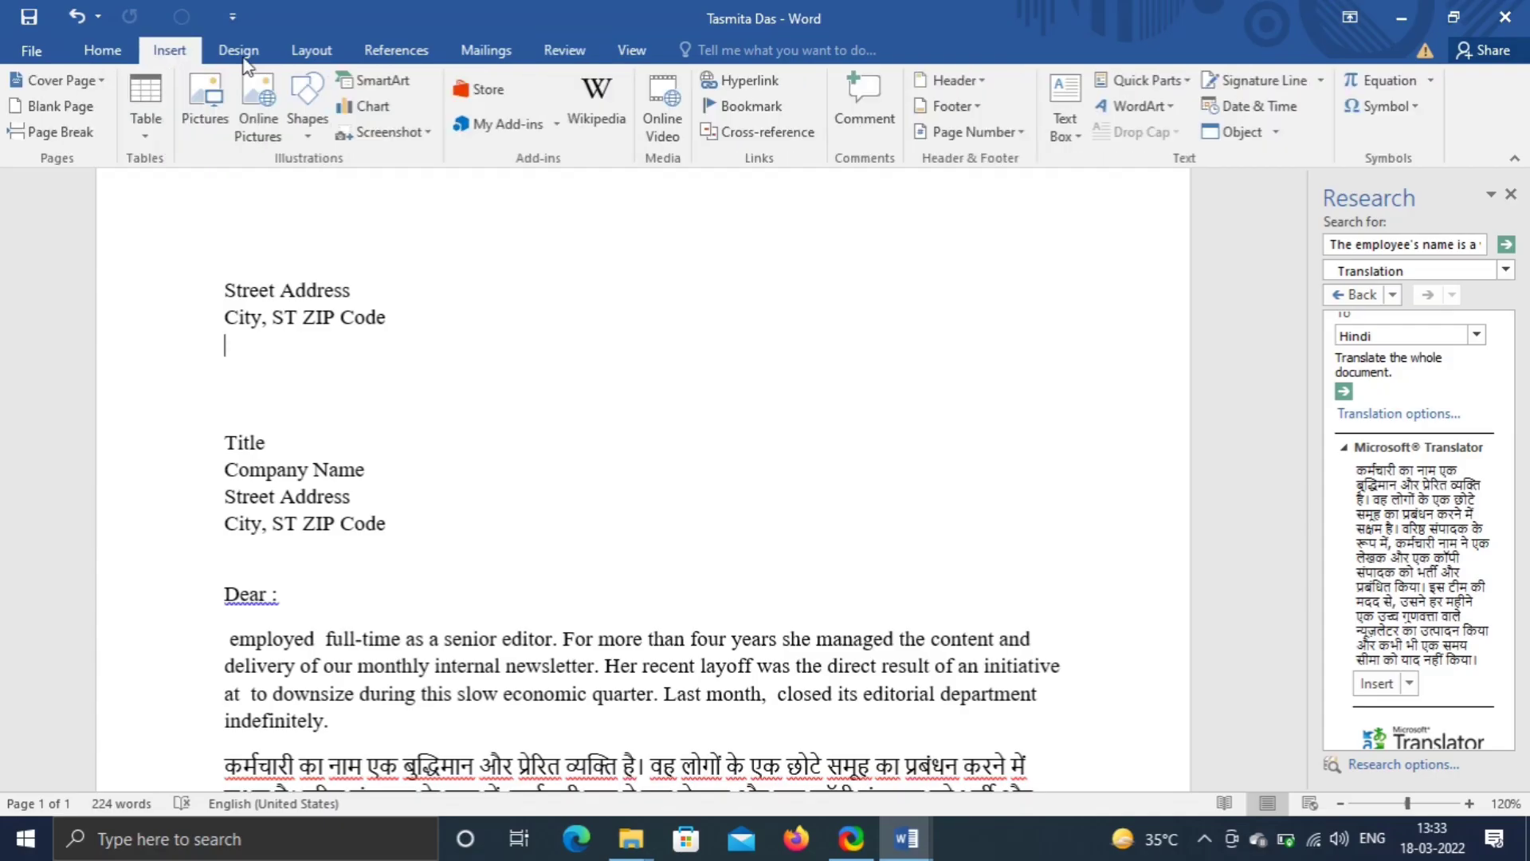
left_click(1275, 114)
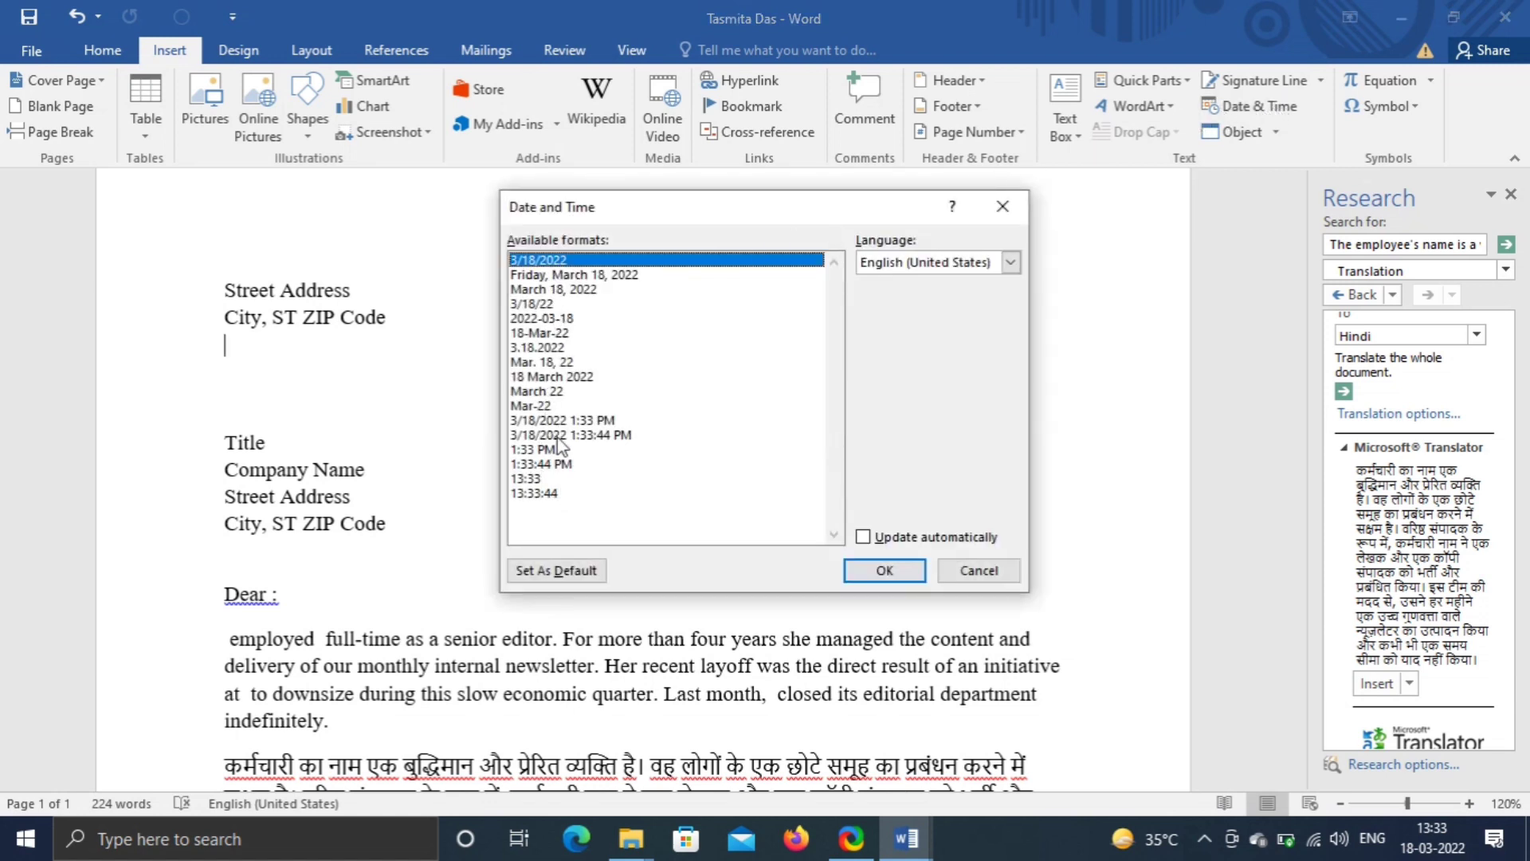
left_click(558, 289)
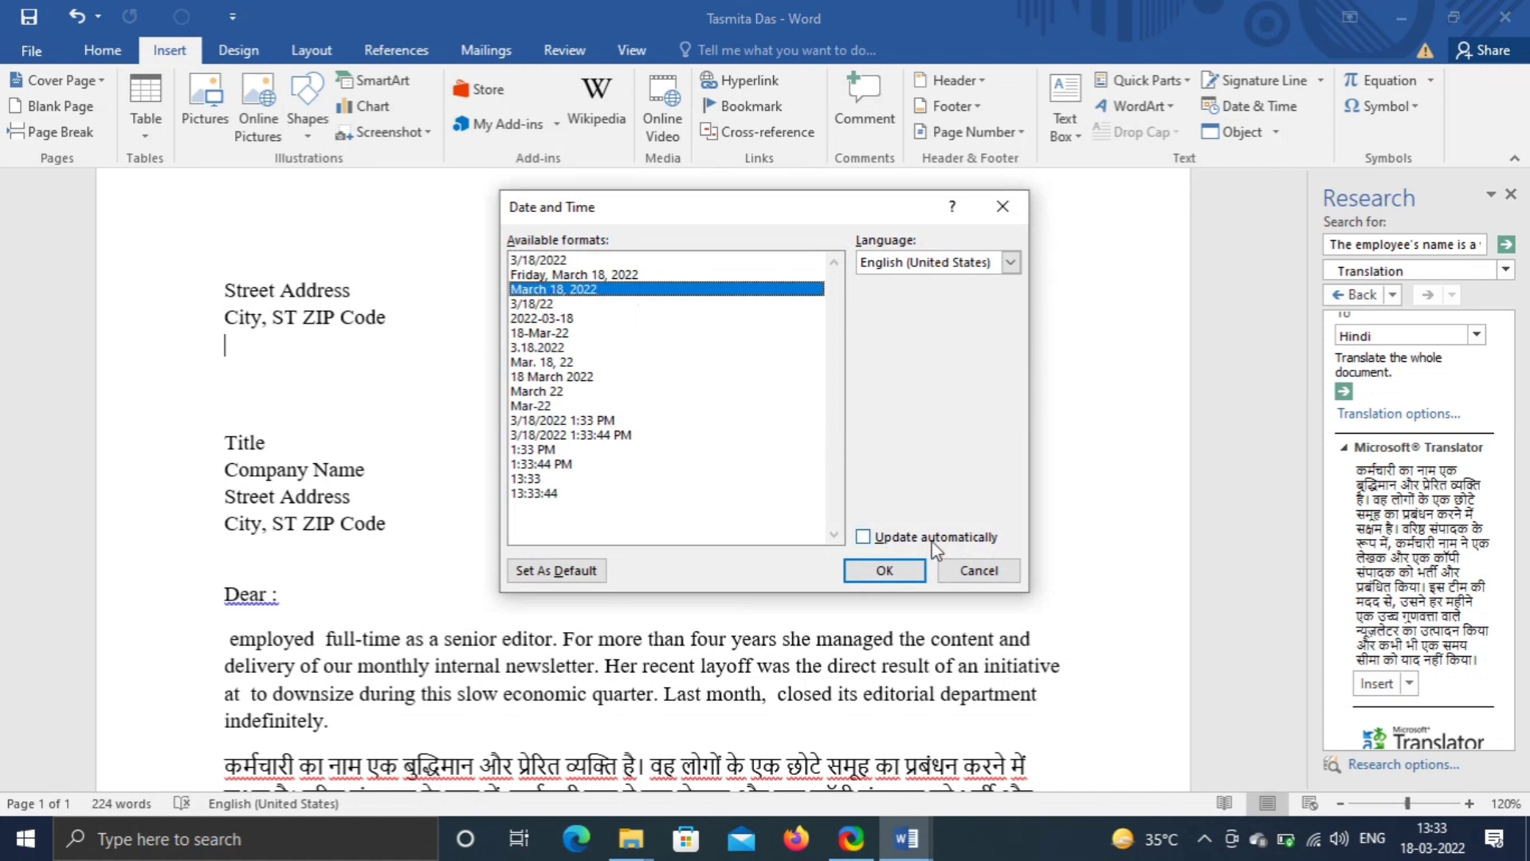
left_click(864, 539)
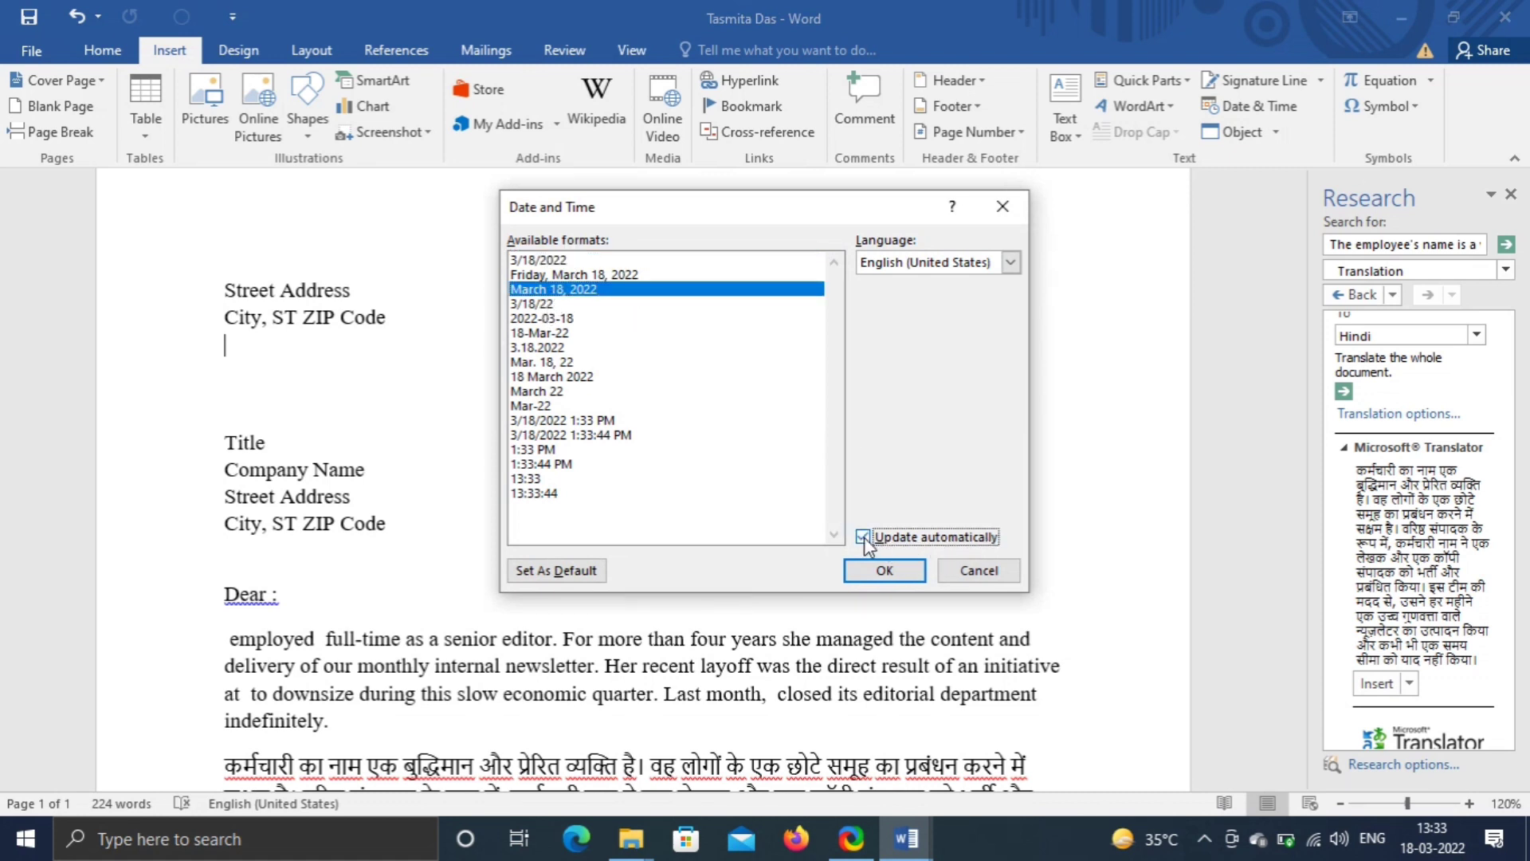
left_click(885, 573)
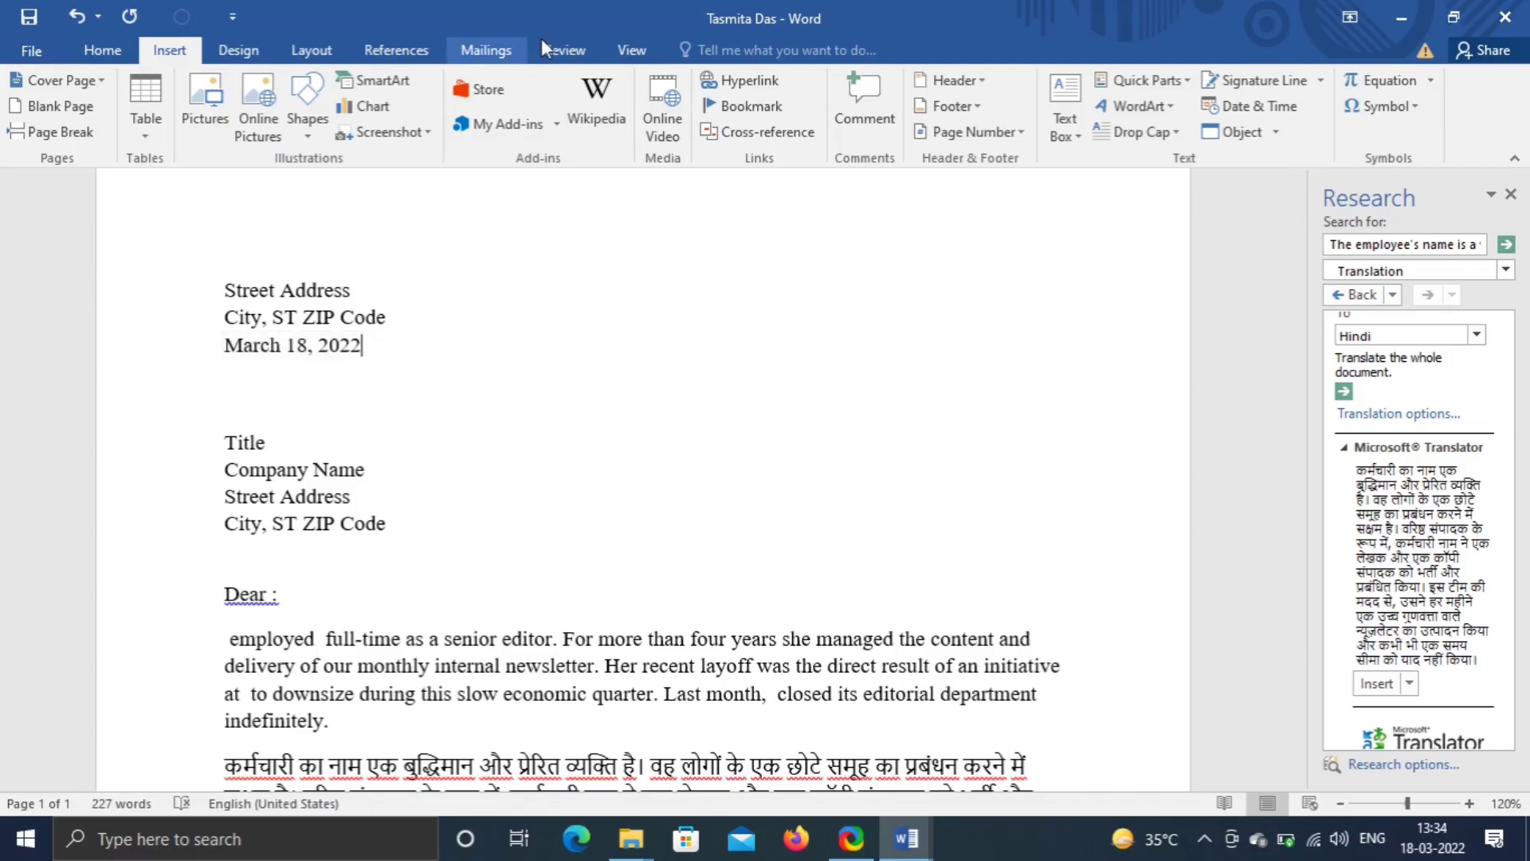
- Start the spelling and grammar check and close the translation pane
left_click(554, 48)
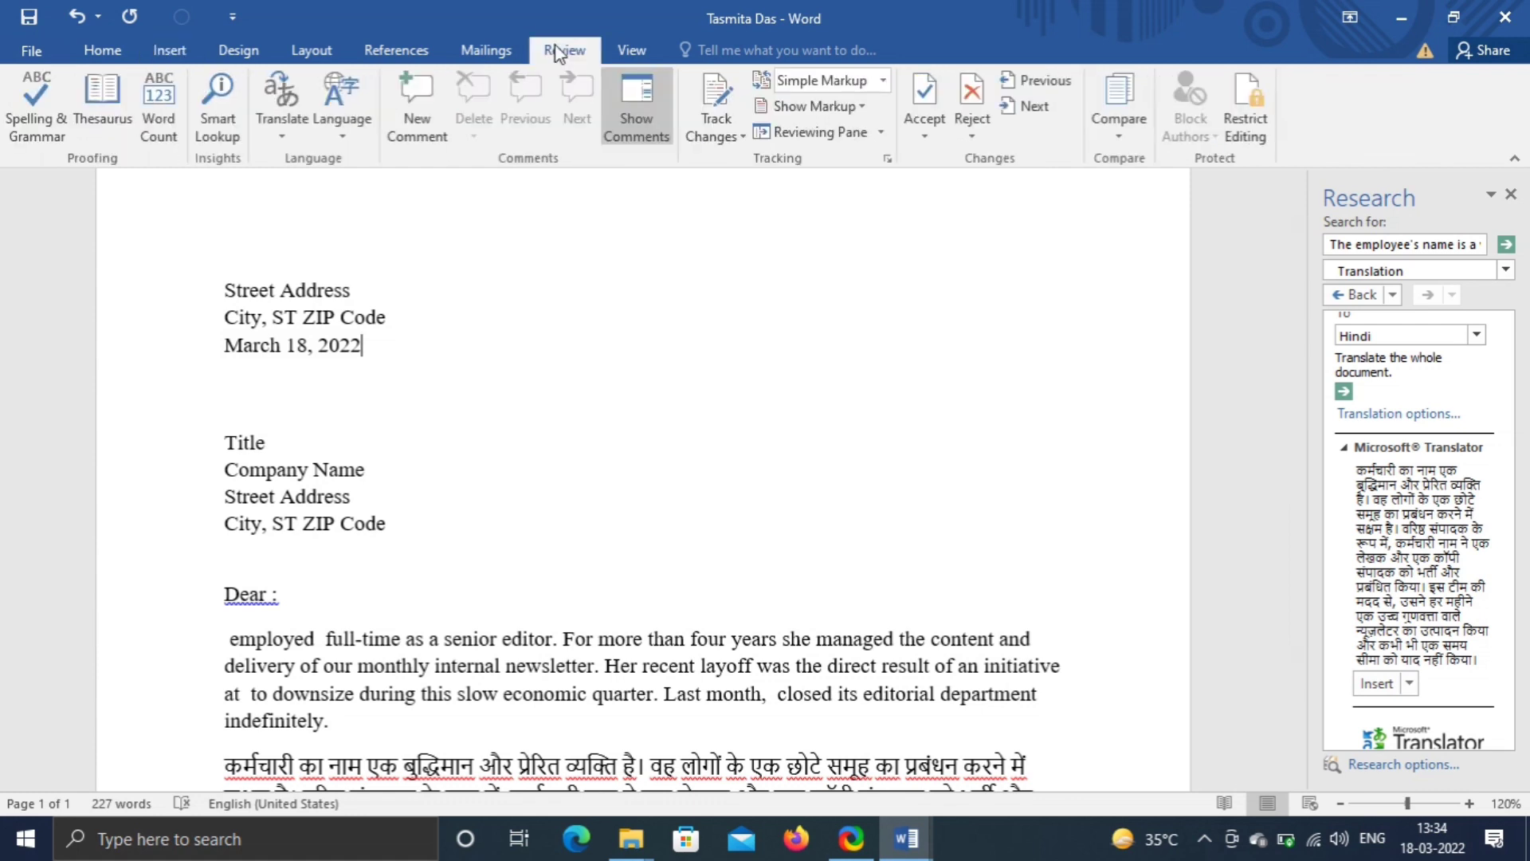
left_click(35, 108)
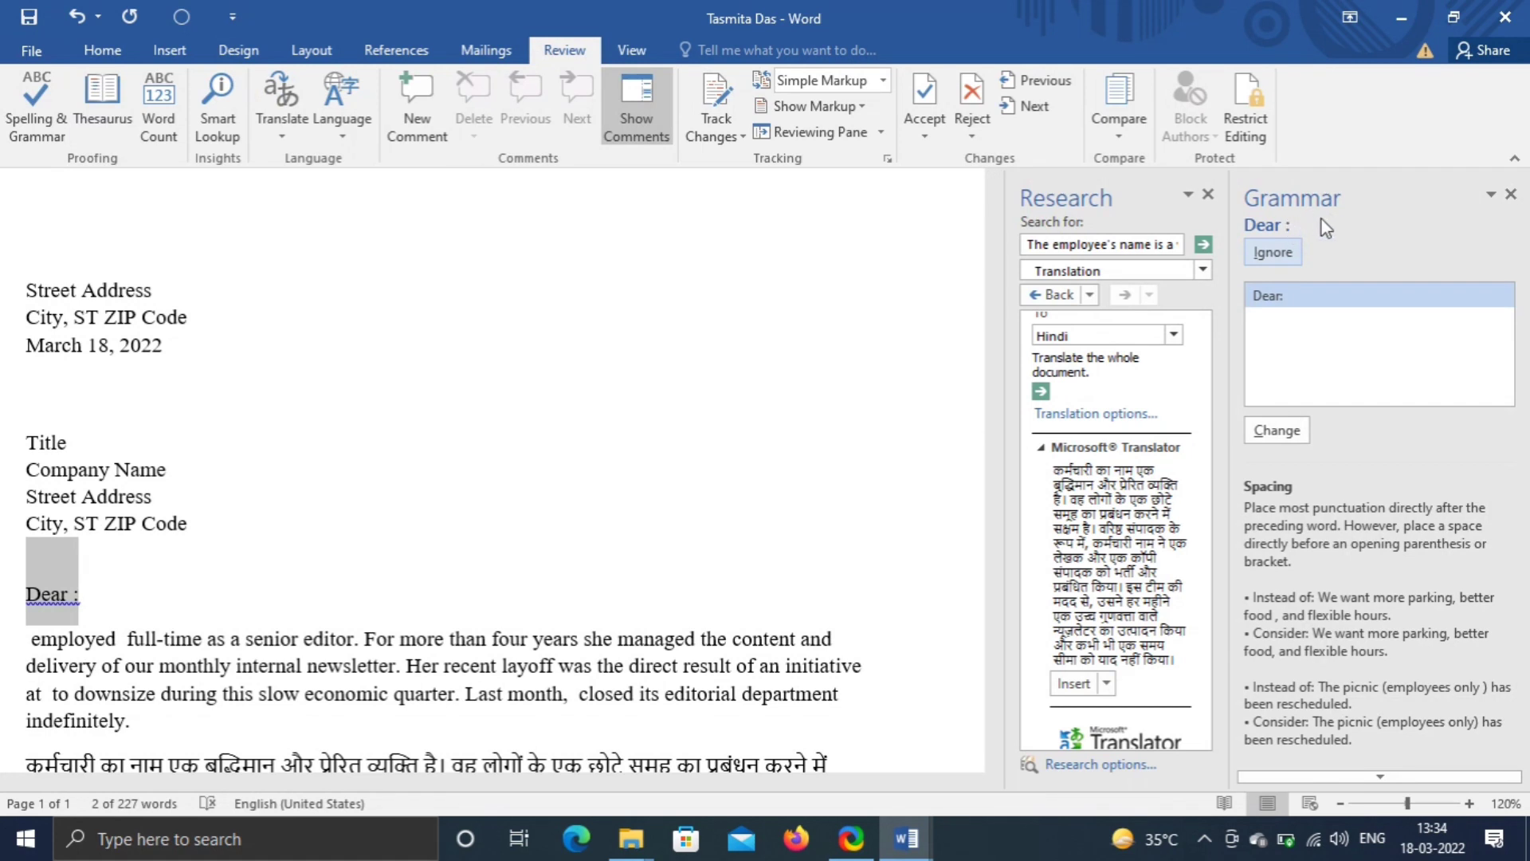
left_click(1206, 193)
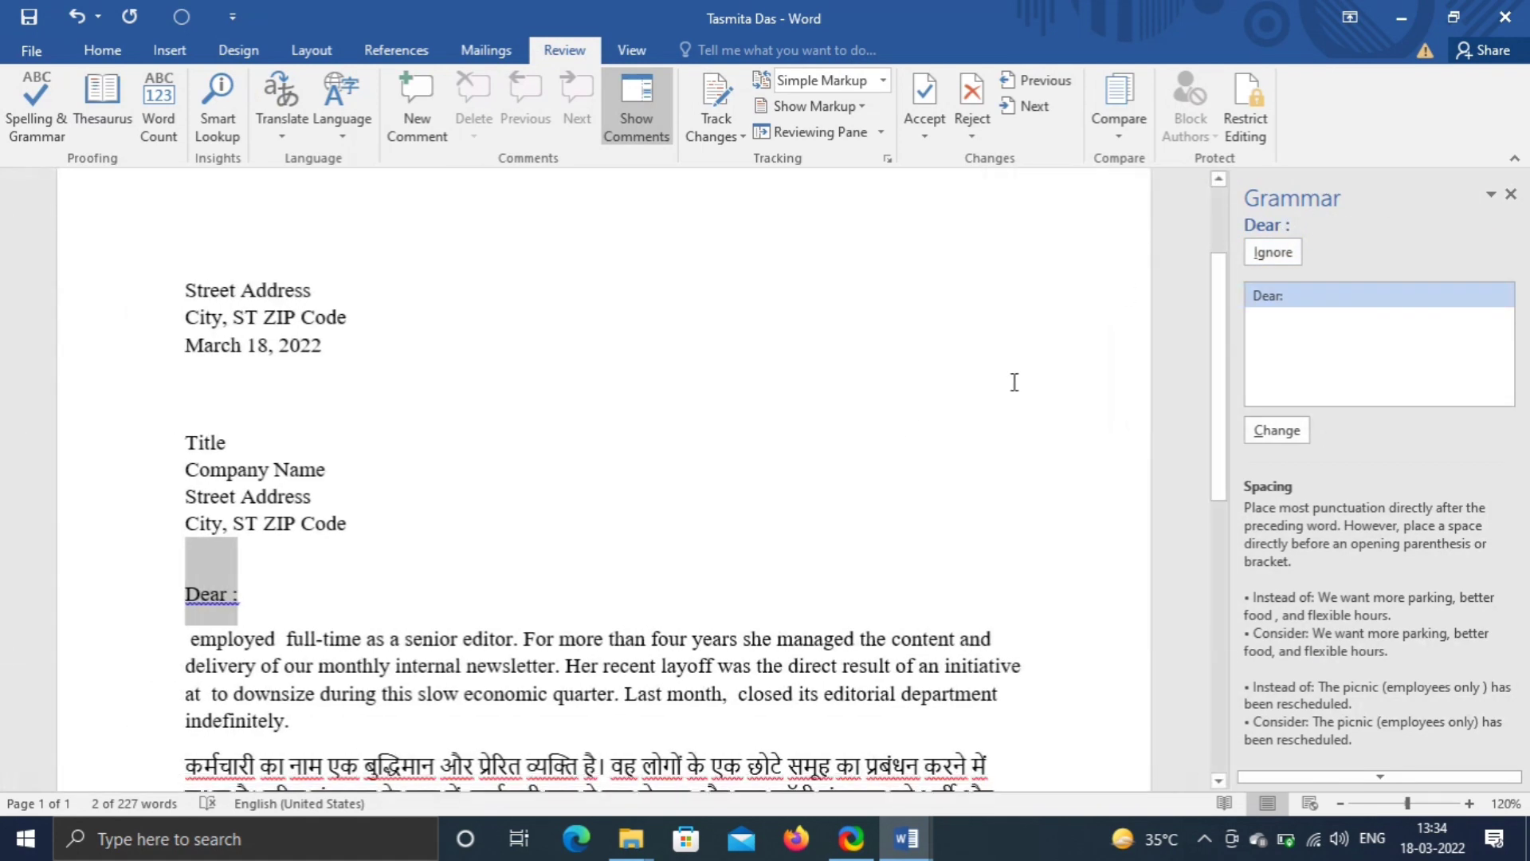
- Delete the stray space so the salutation reads "Dear:", then resume the spelling check
scroll(435, 420, "down", 3)
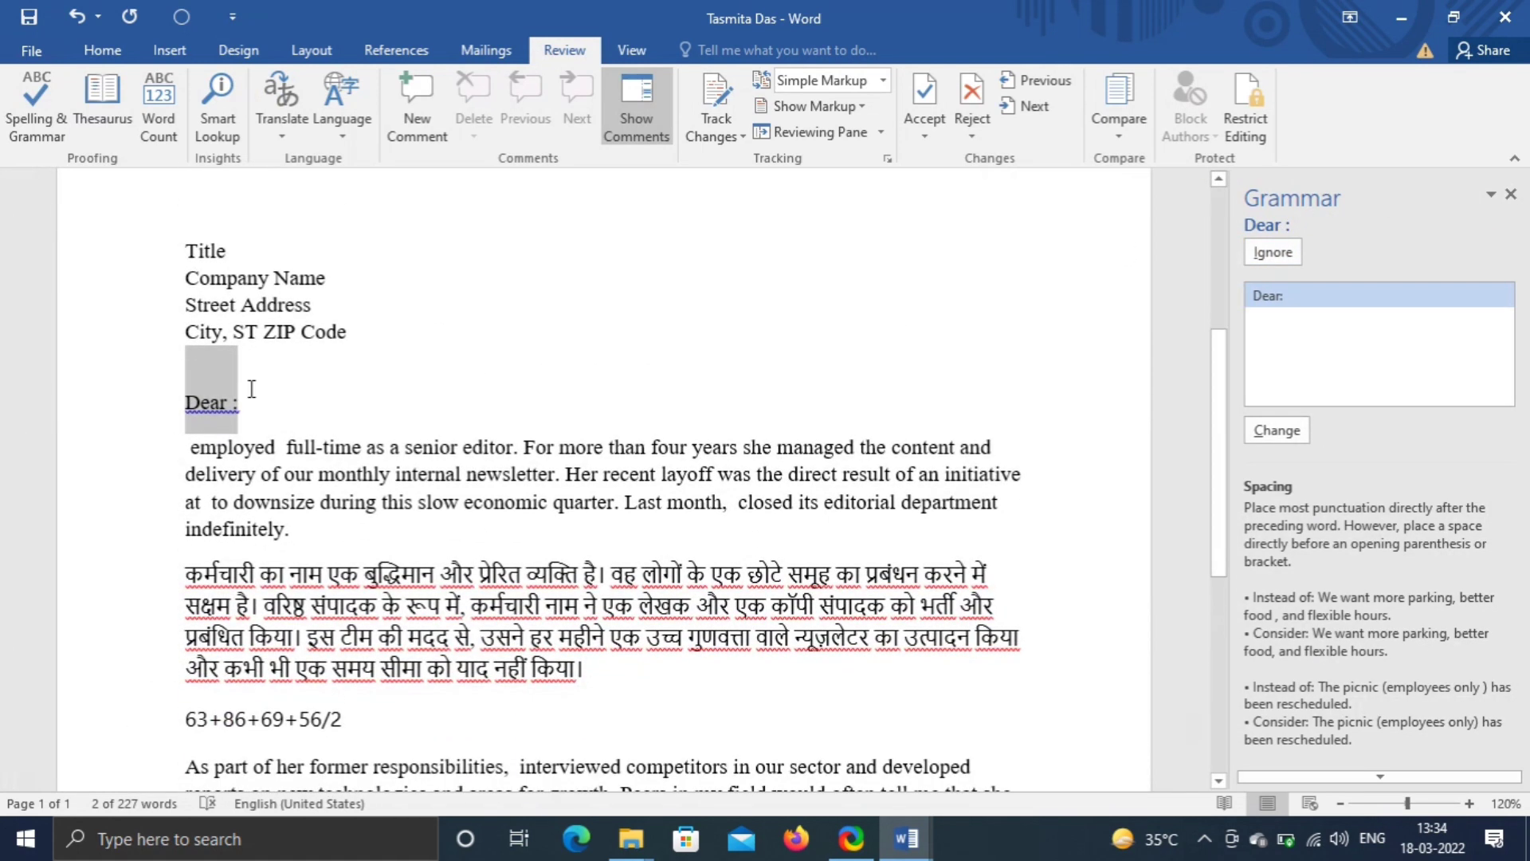
left_click(229, 406)
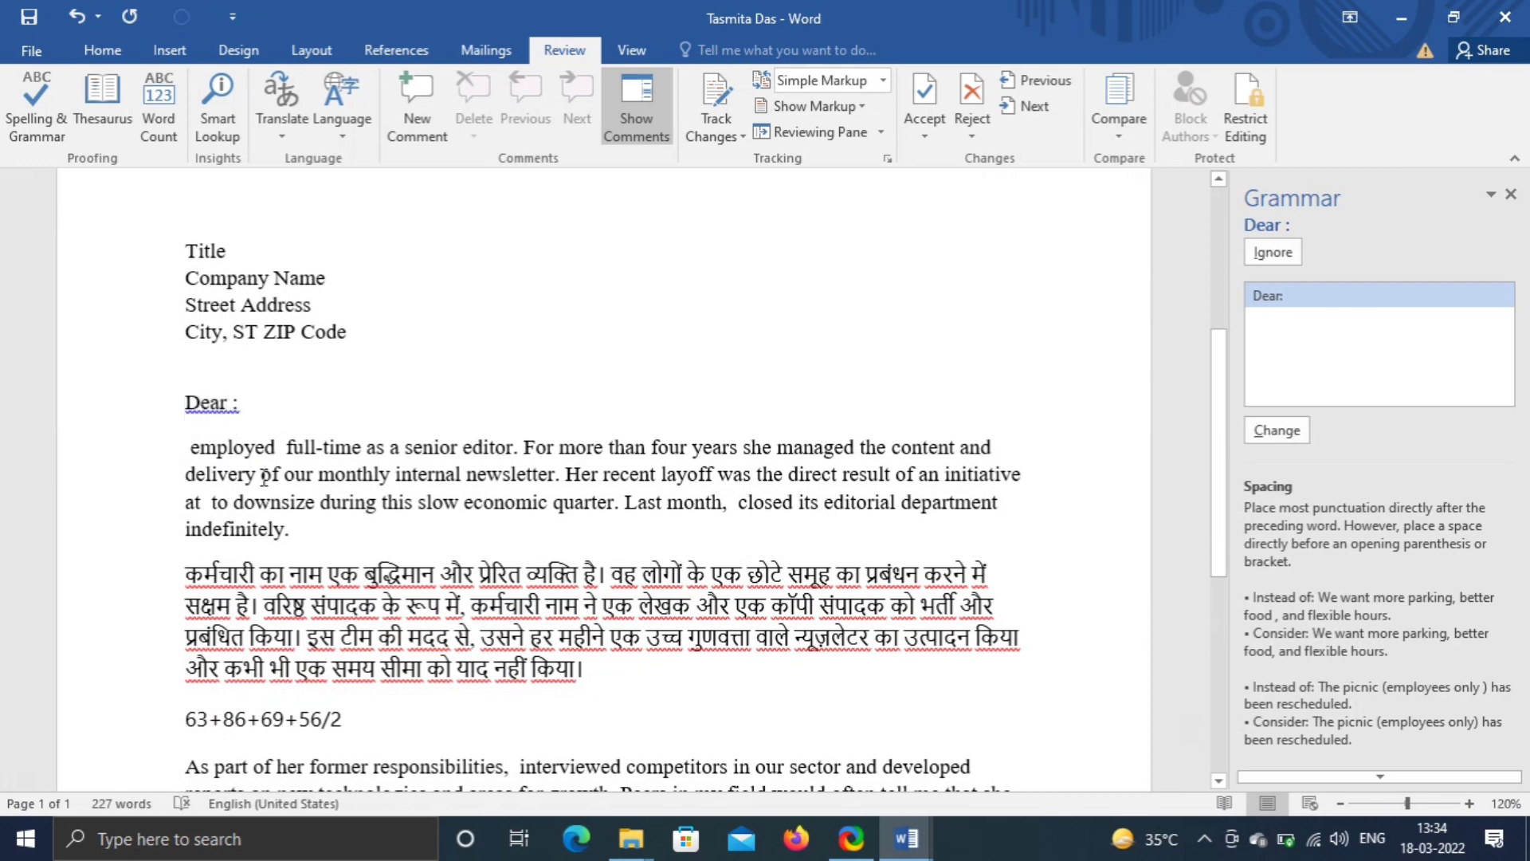
key("Delete")
scroll(374, 420, "down", 2)
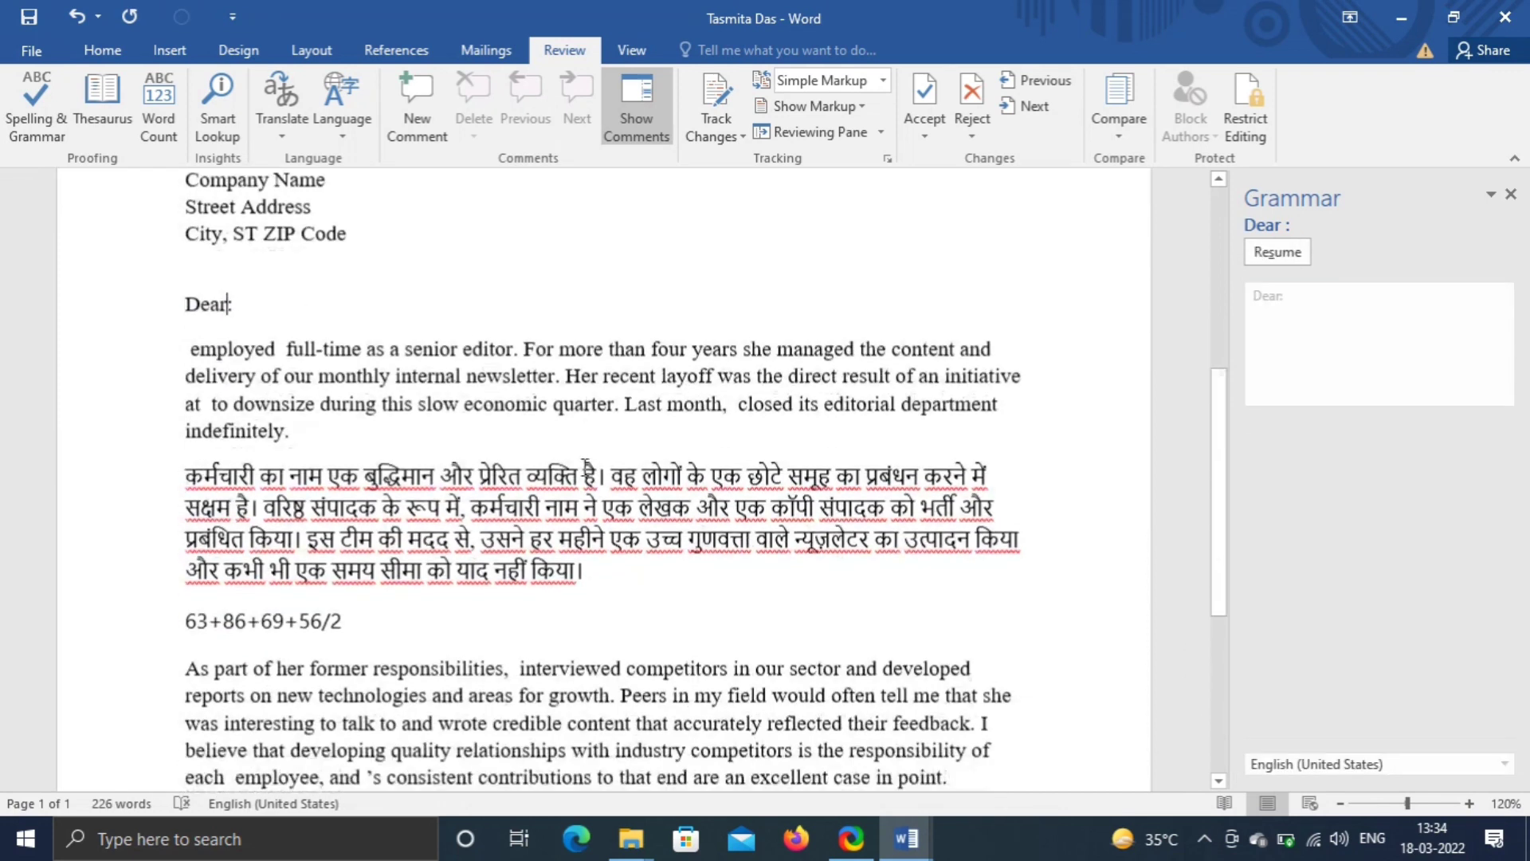
scroll(606, 482, "down", 5)
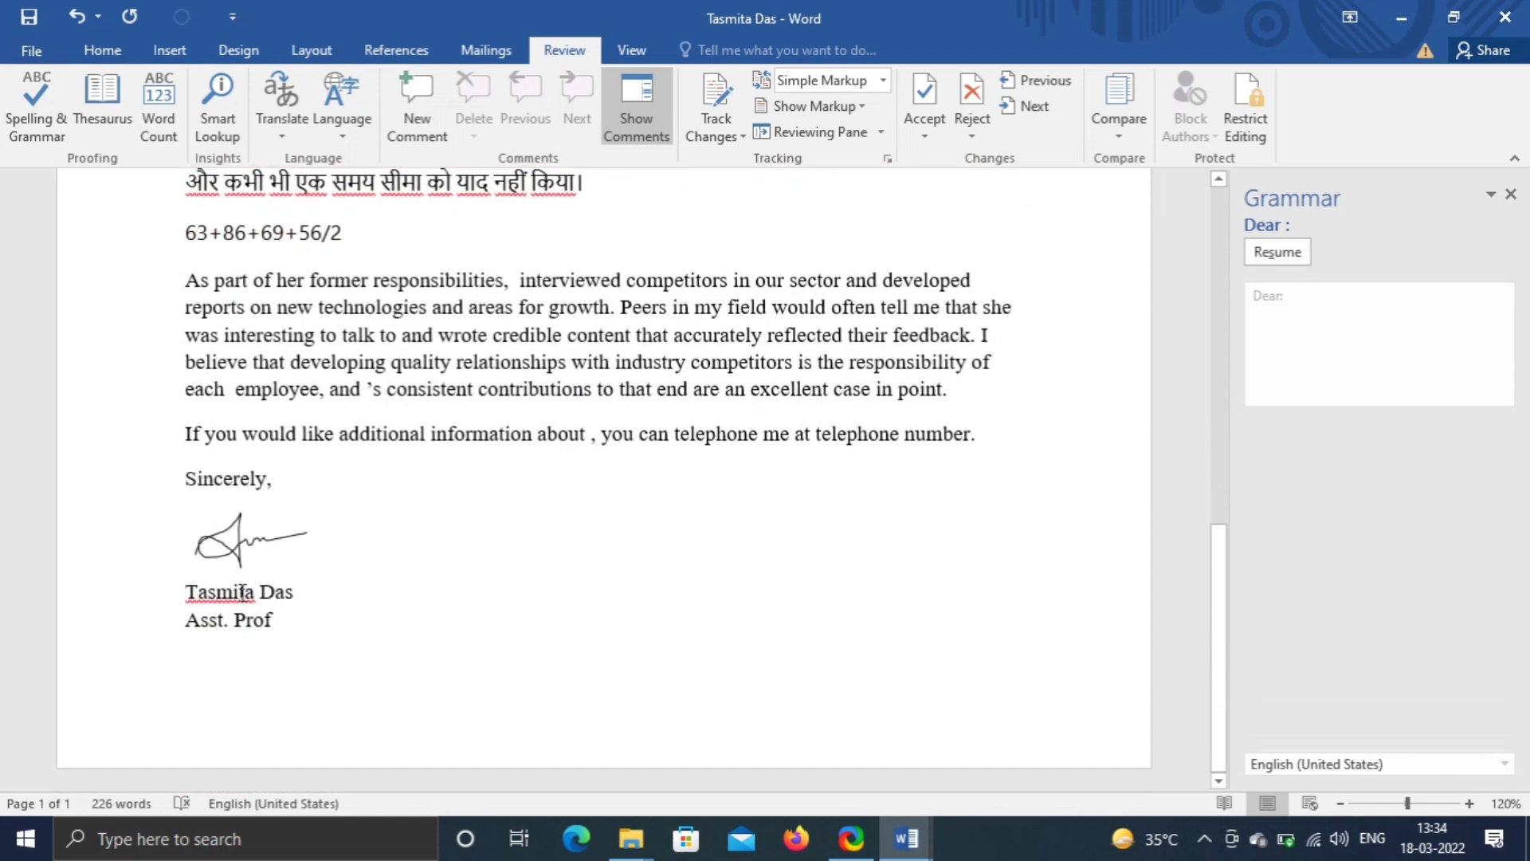
left_click(240, 592)
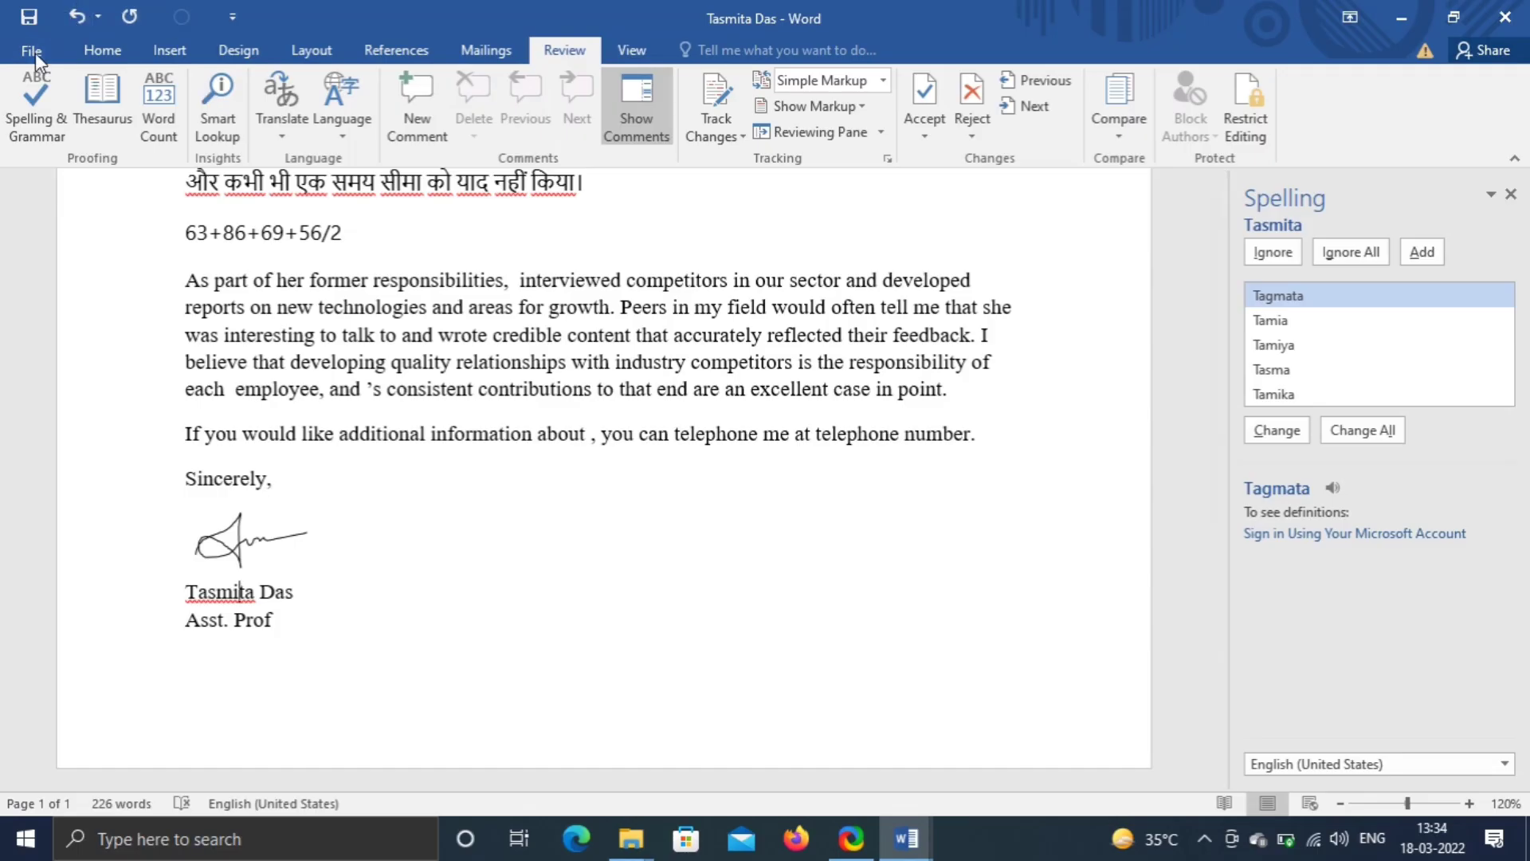
- Save the letter as a PDF on the Desktop, accepting that password protection is dropped
left_click(35, 53)
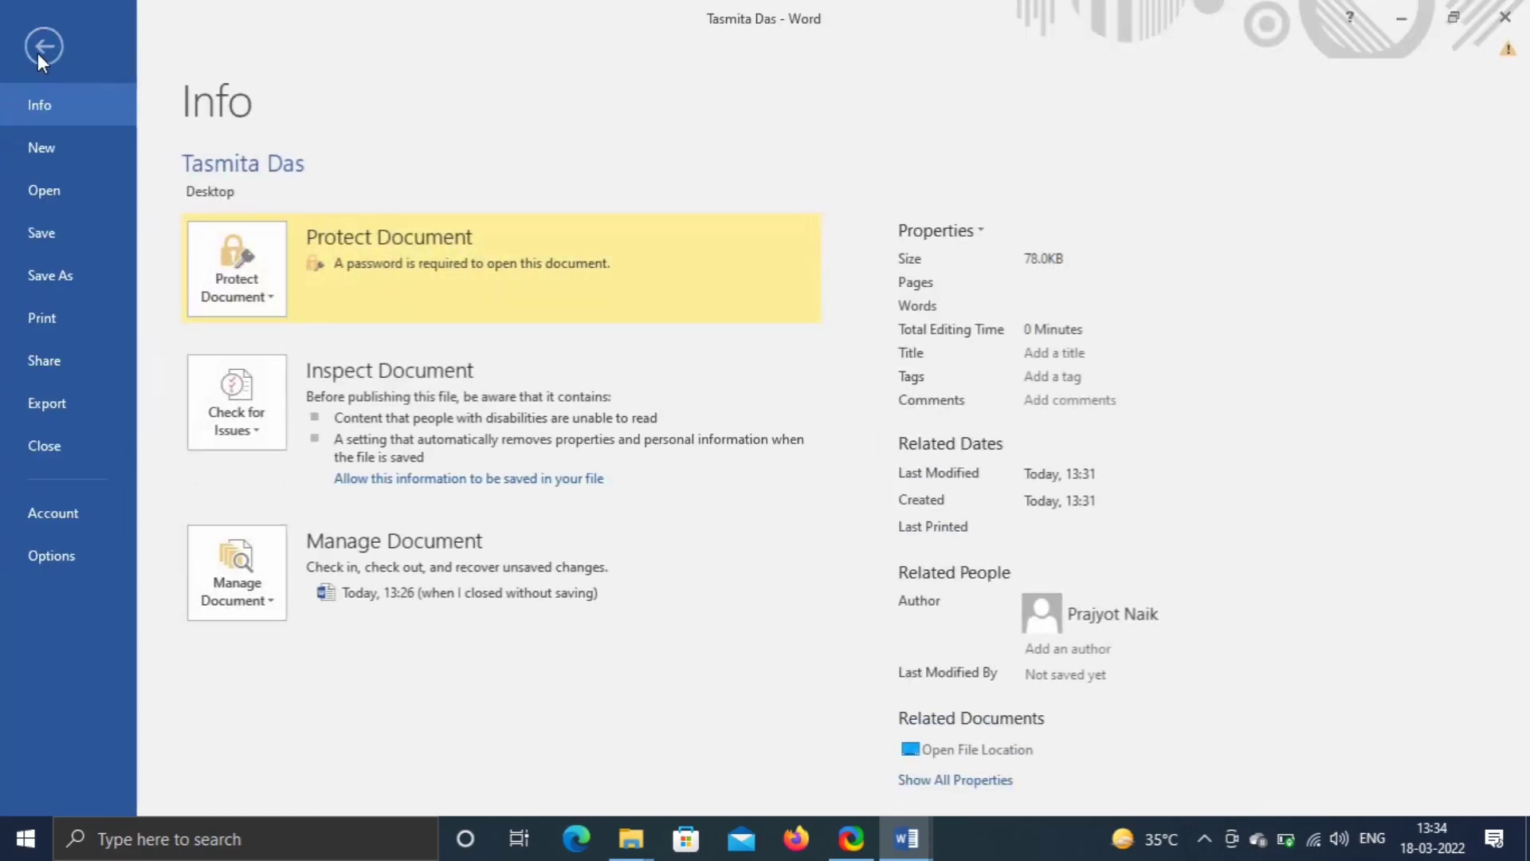
left_click(56, 285)
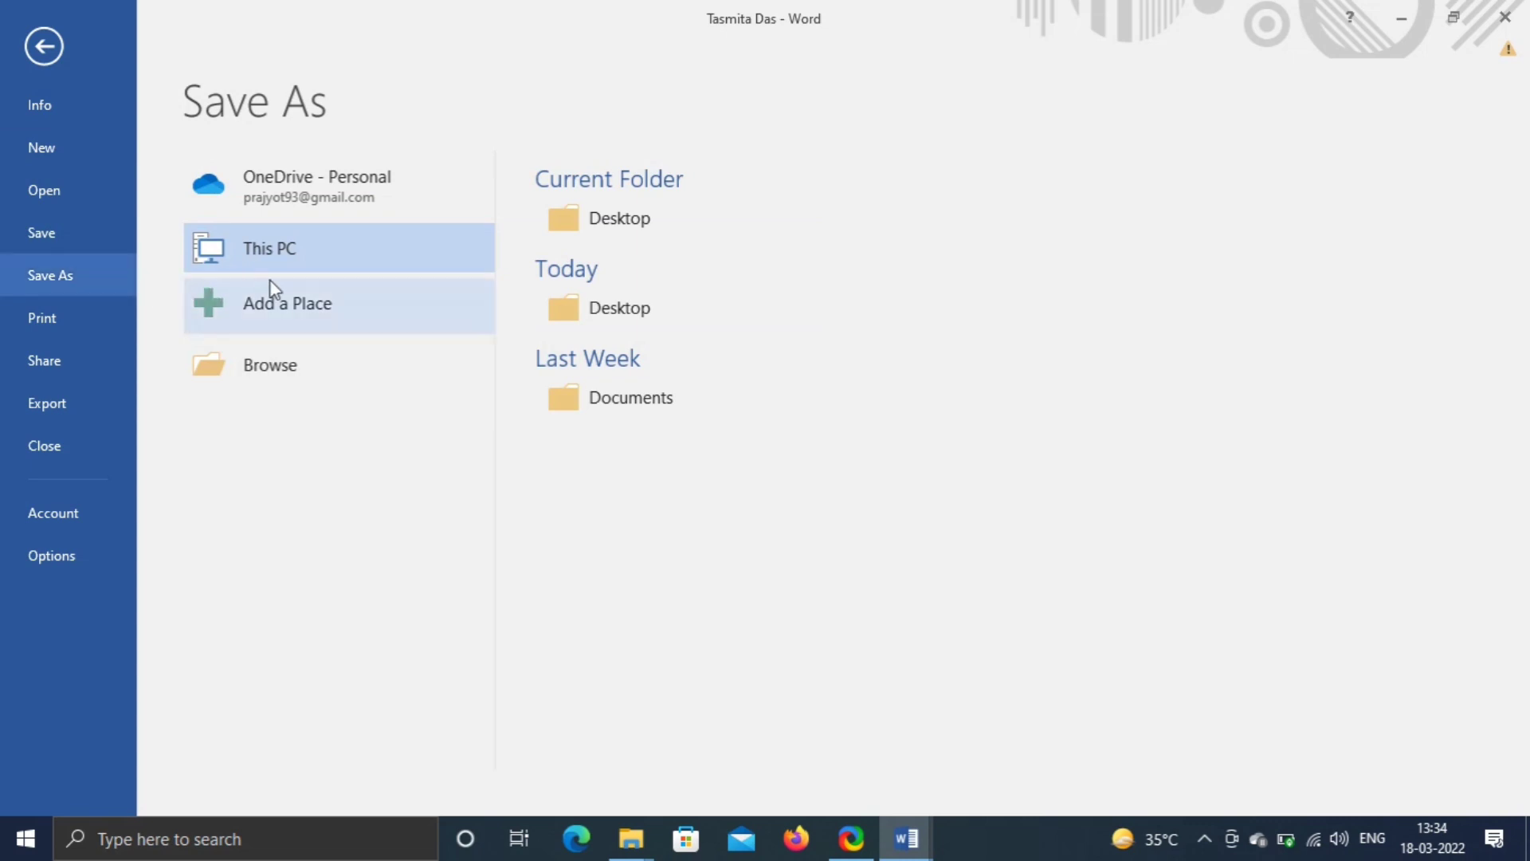
left_click(668, 217)
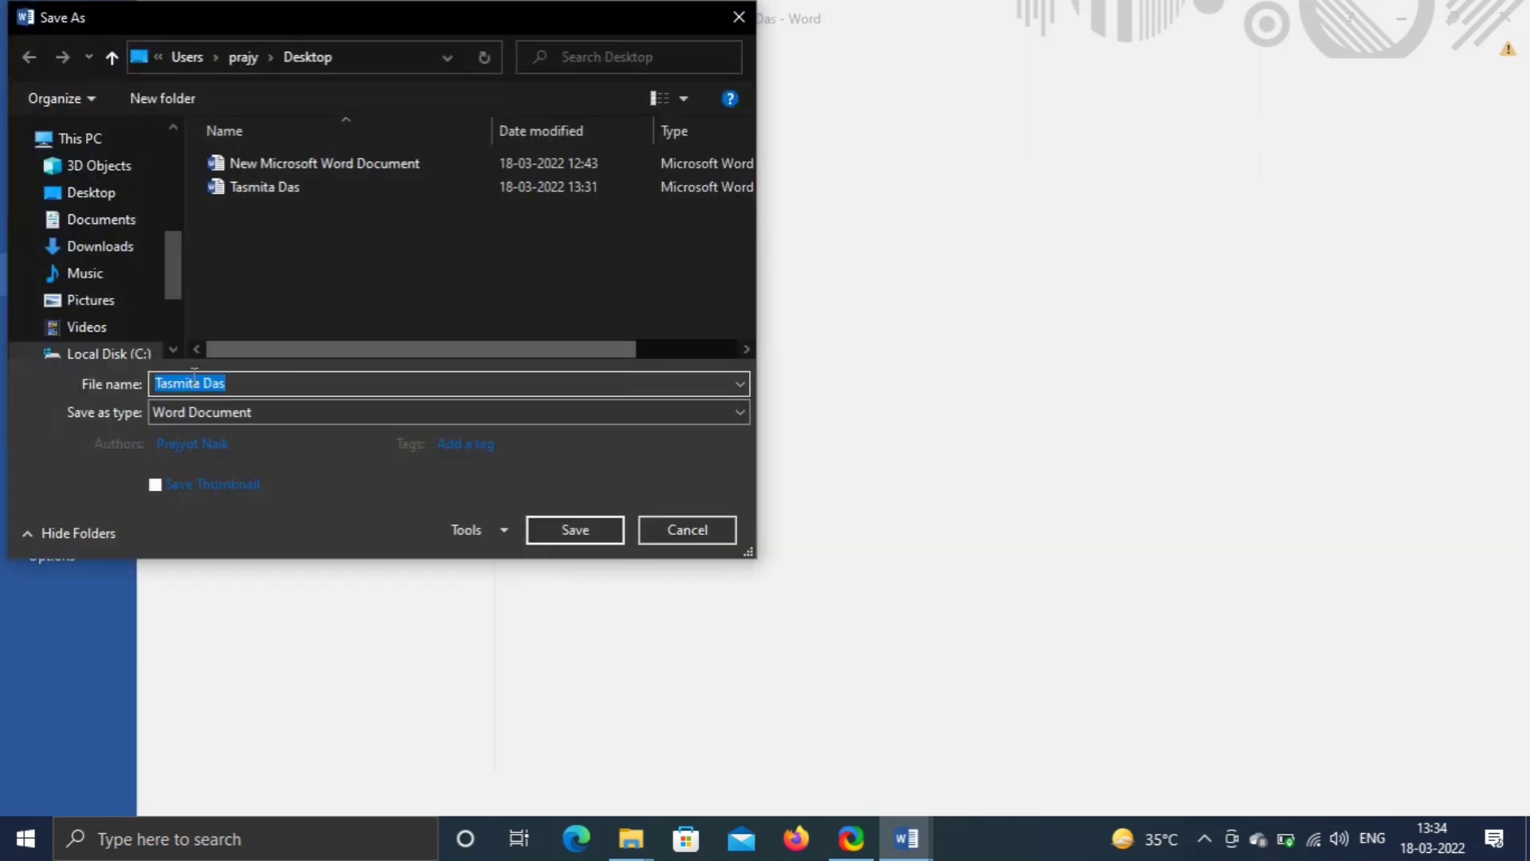
left_click(237, 408)
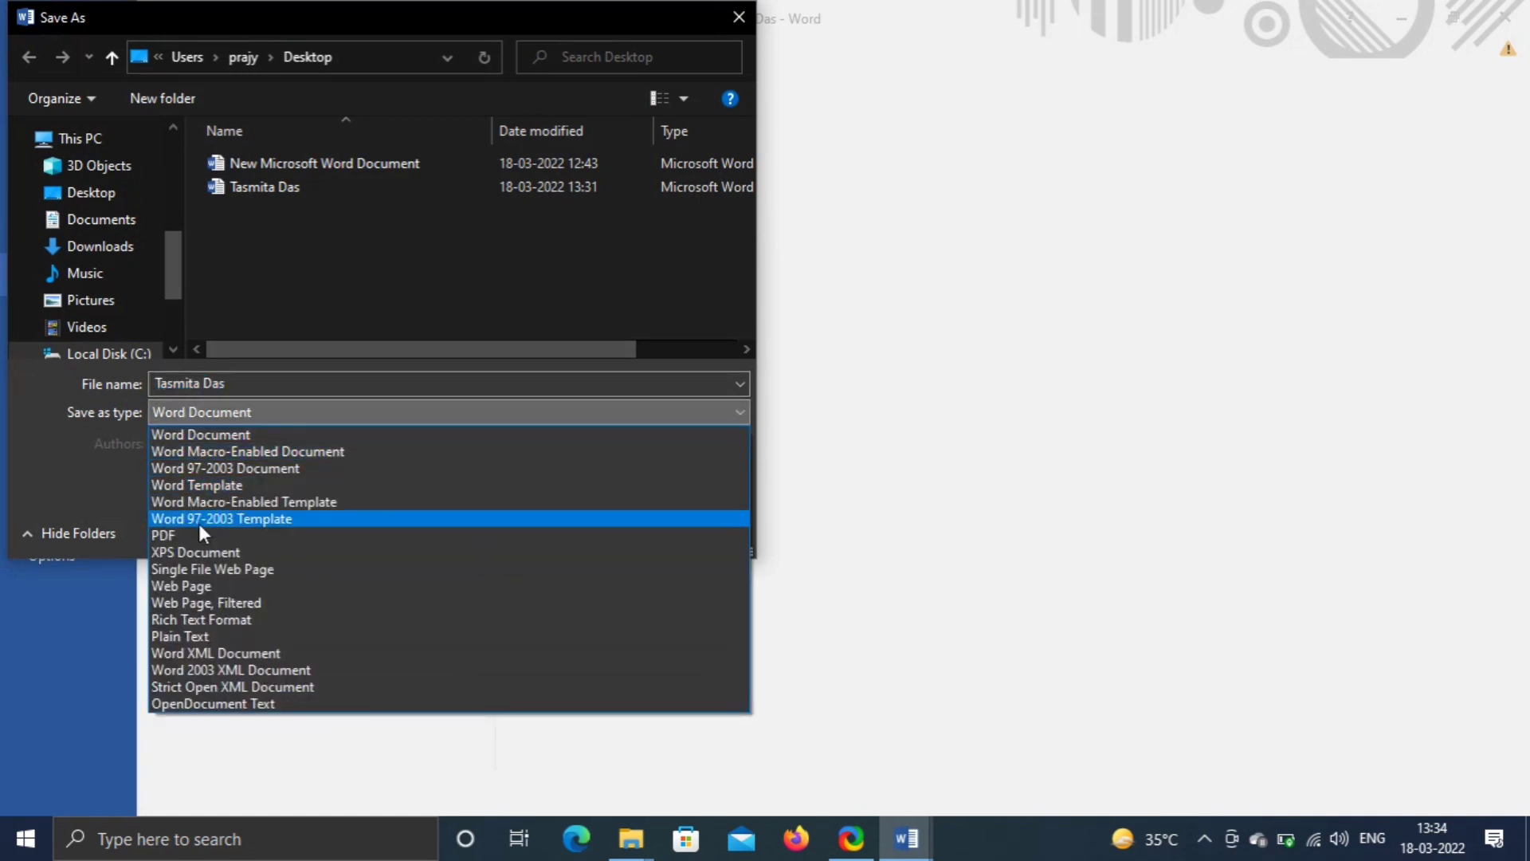
left_click(167, 536)
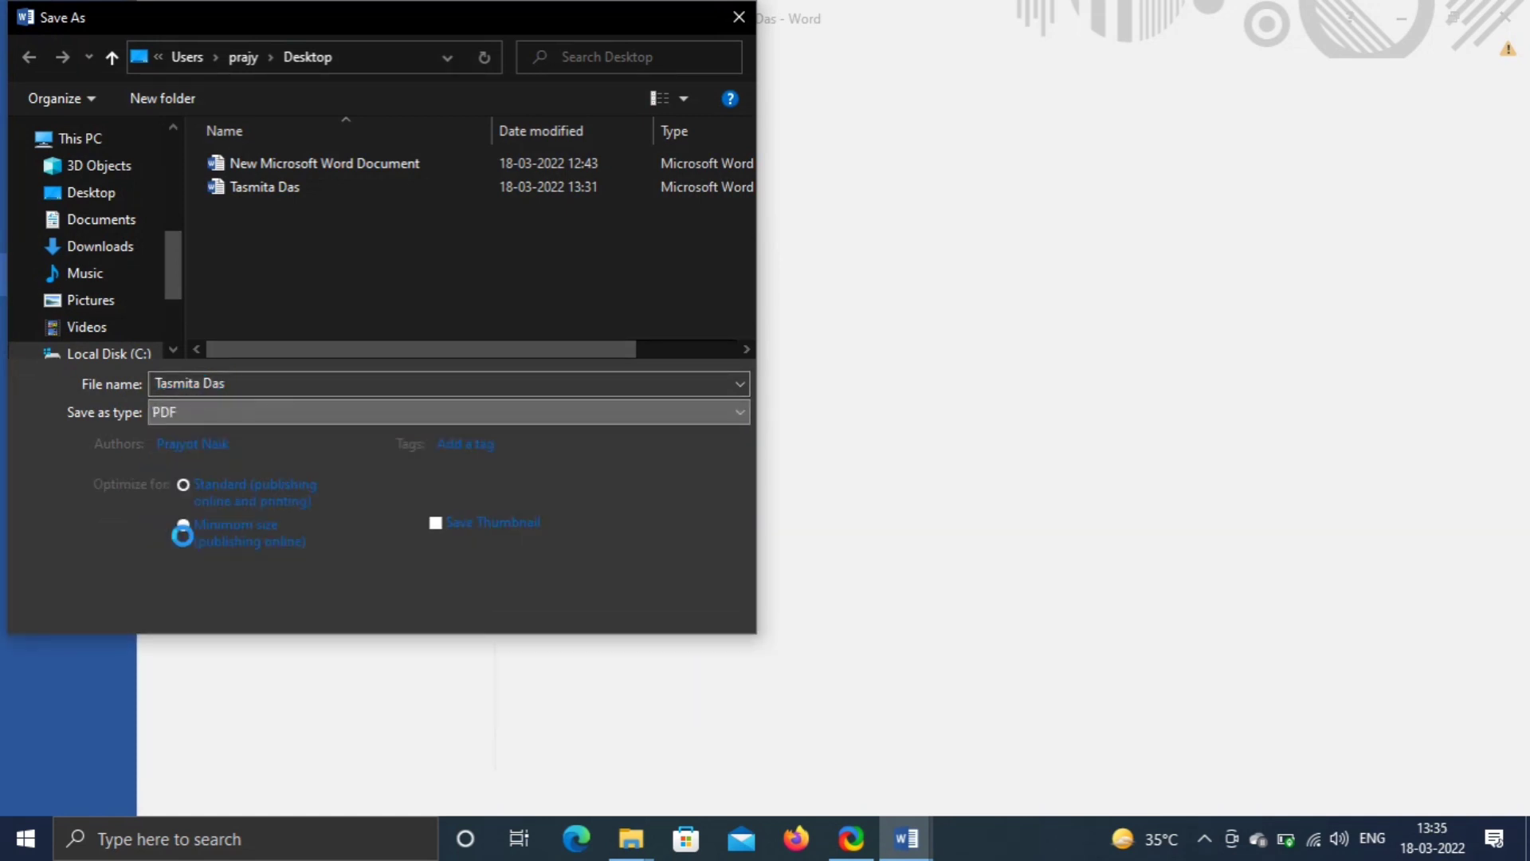
left_click(582, 588)
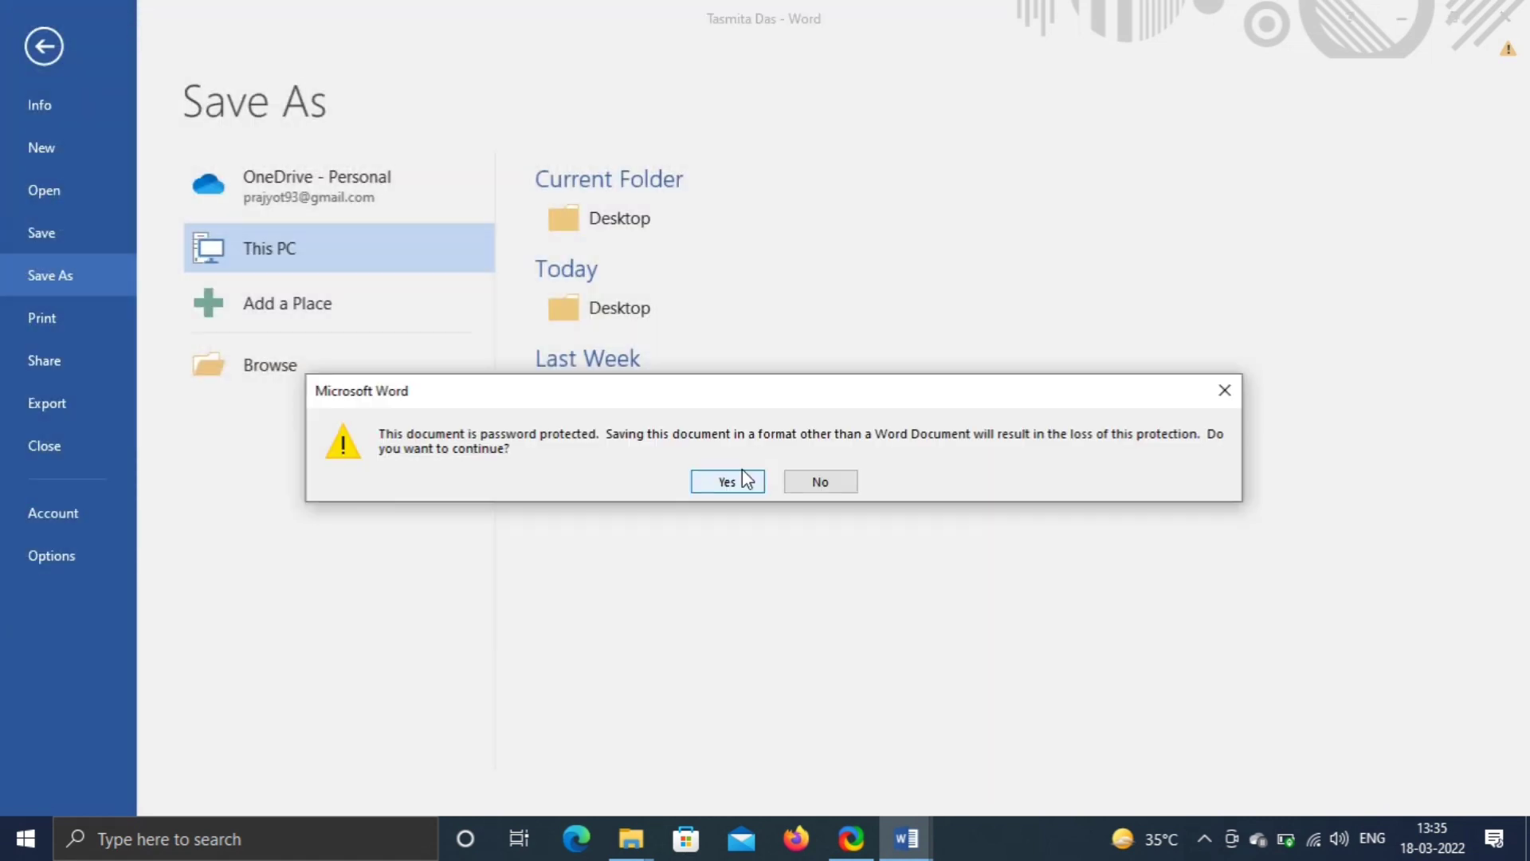
left_click(727, 481)
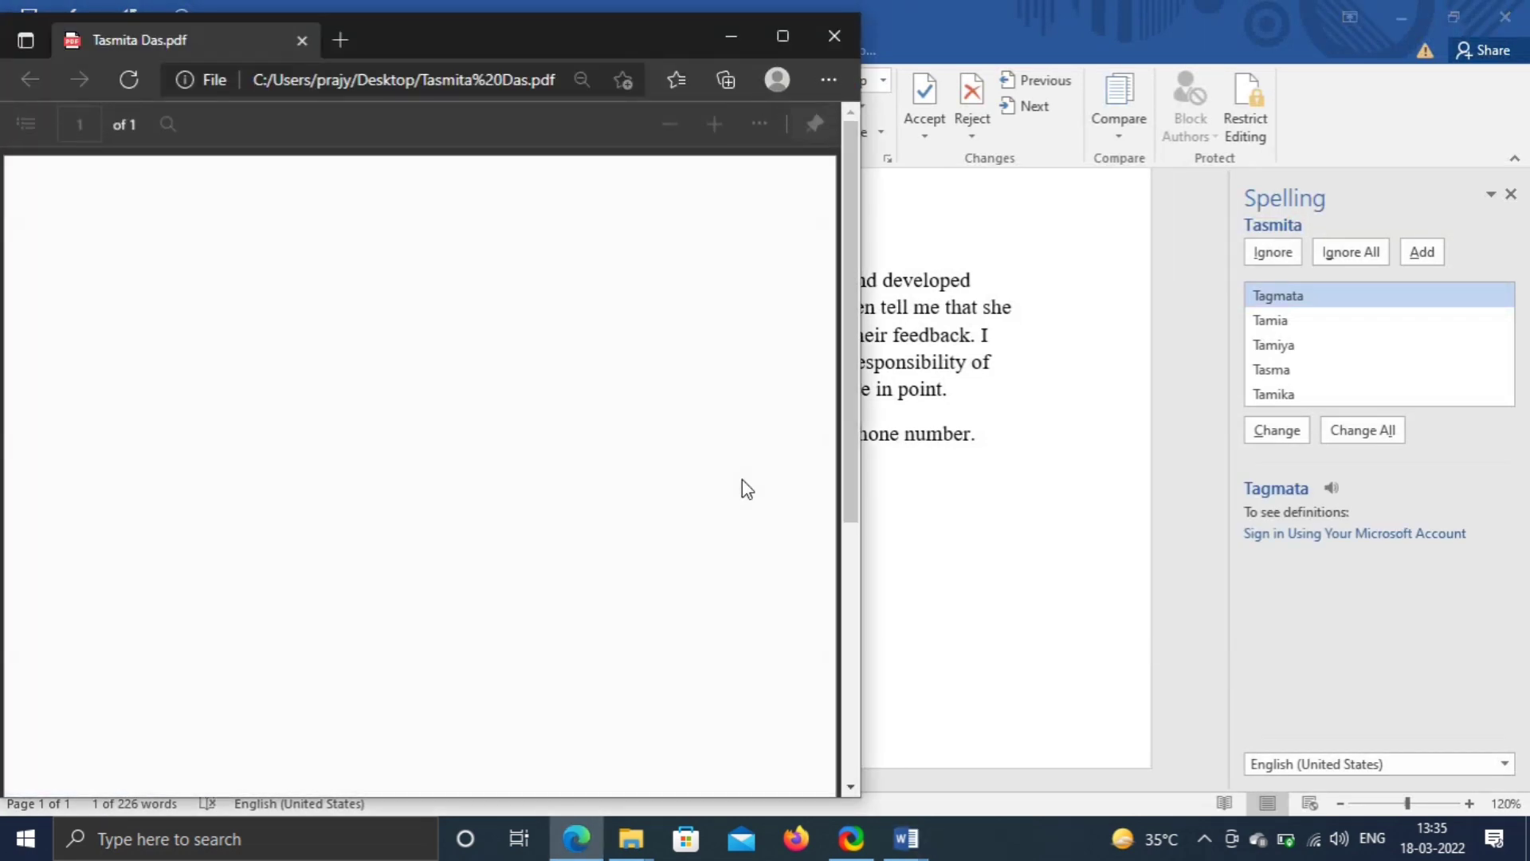
- Review the exported letter PDF in Edge, then browse the Appointment Letter Format PDF from the desktop
scroll(597, 448, "up", 5)
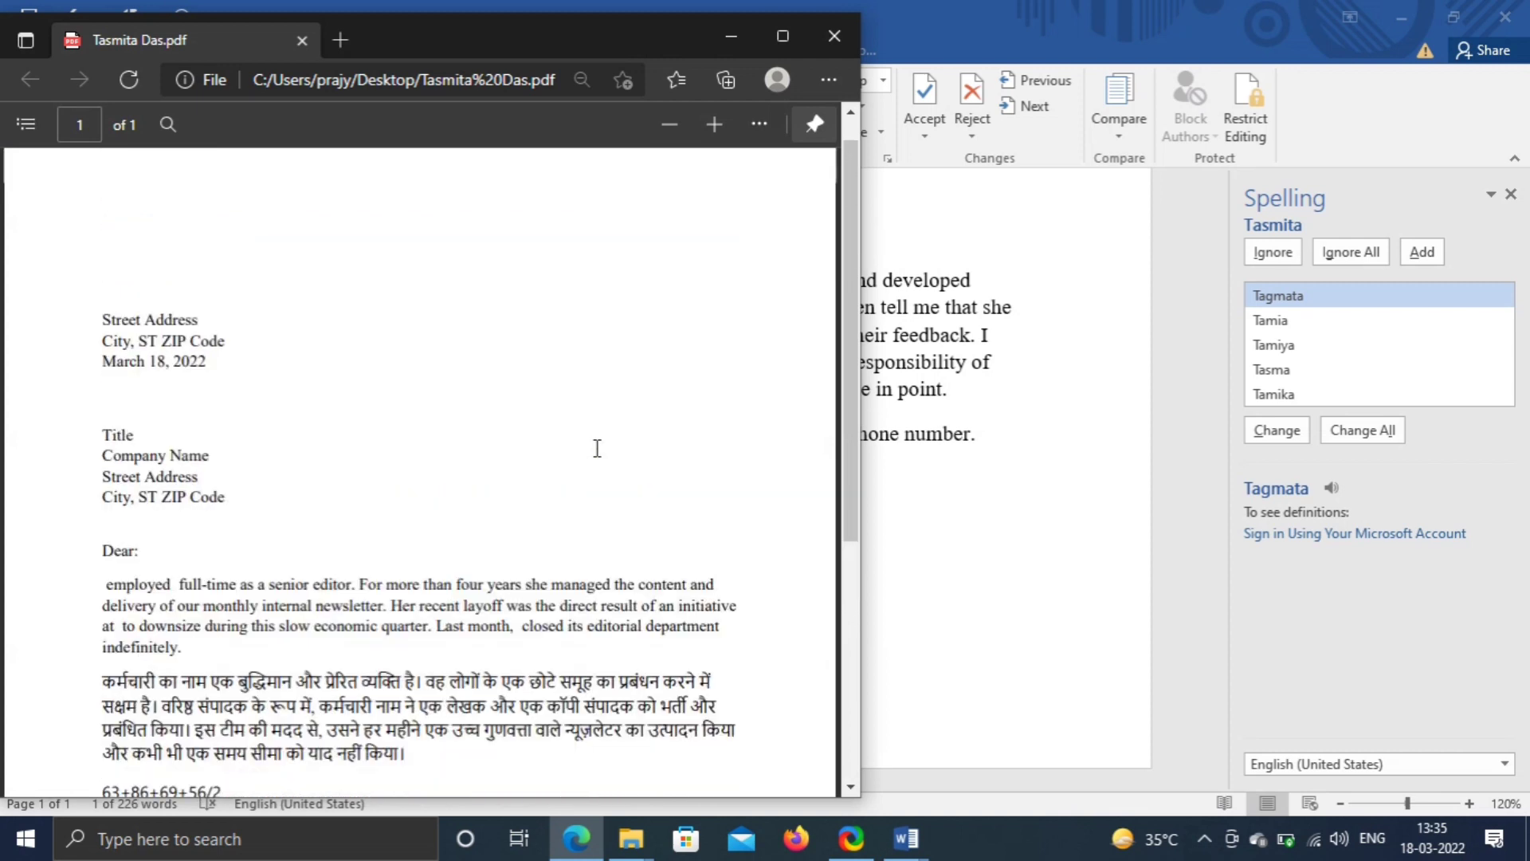
scroll(597, 449, "down", 5)
scroll(597, 452, "down", 1)
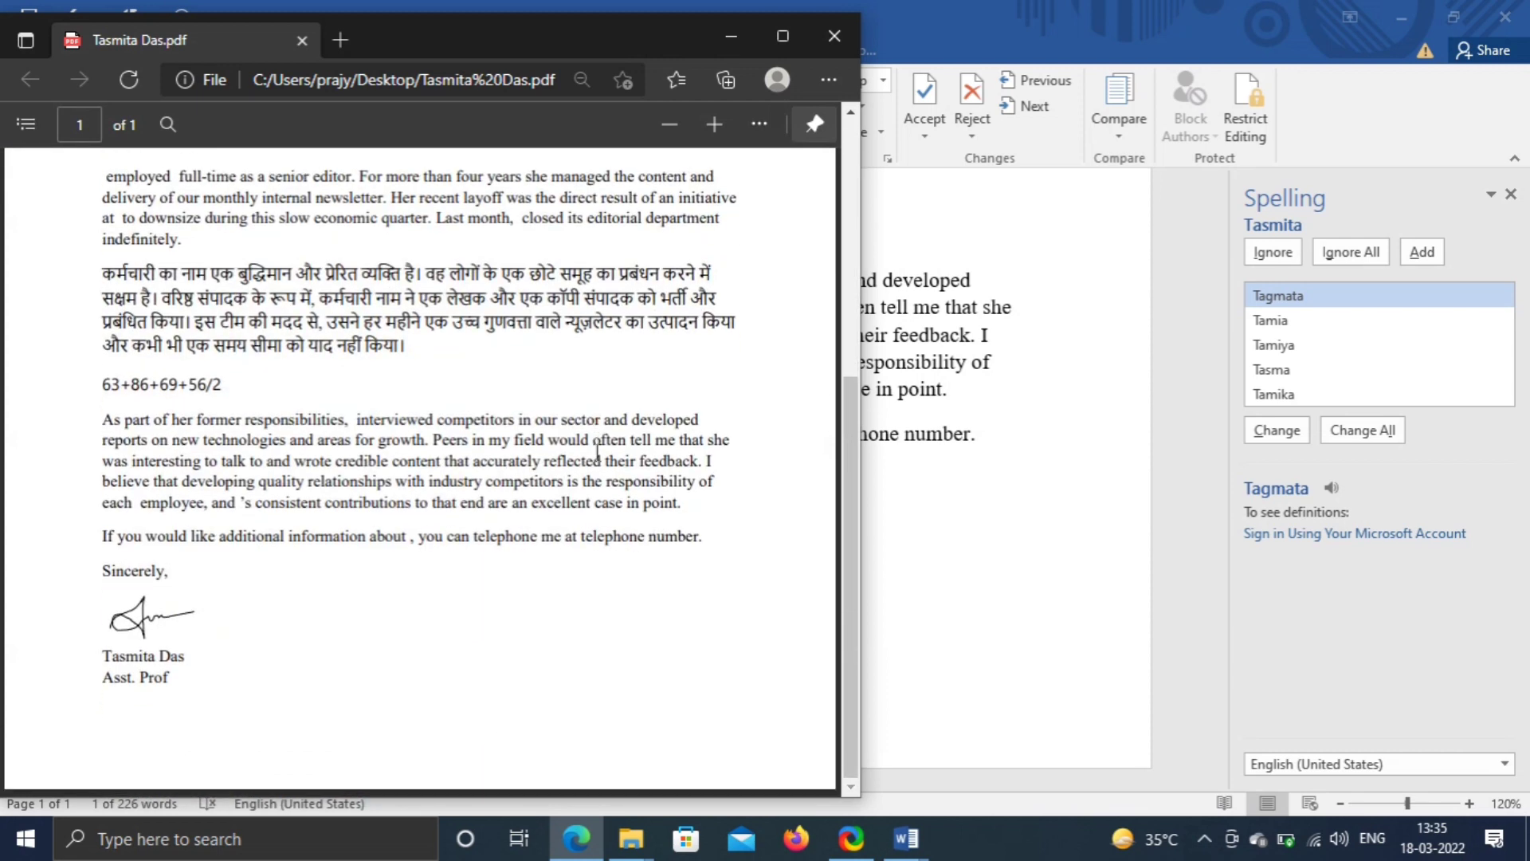
key("super+d")
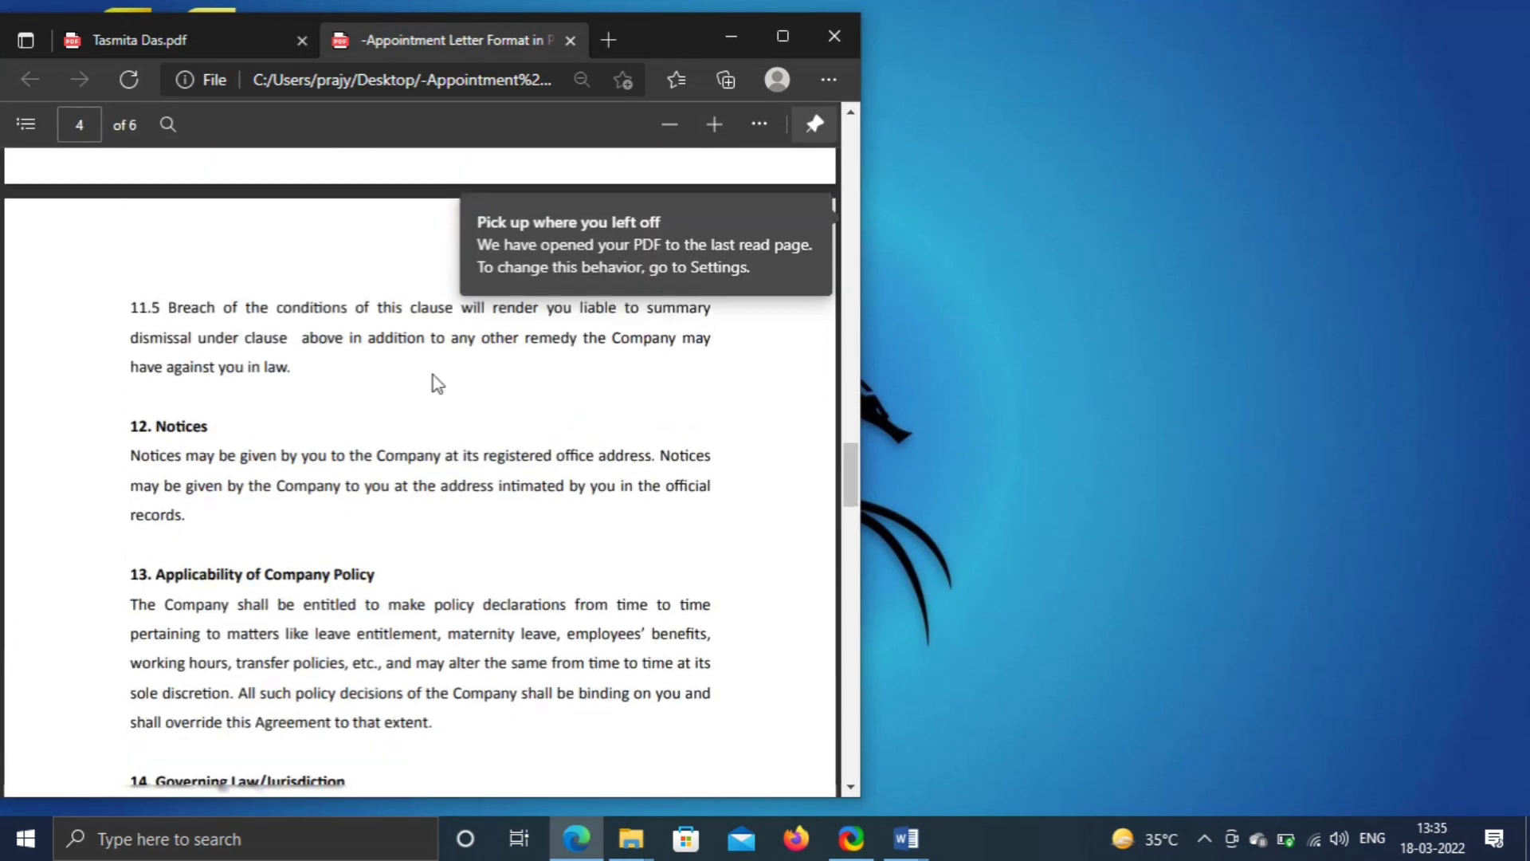
scroll(529, 594, "down", 10)
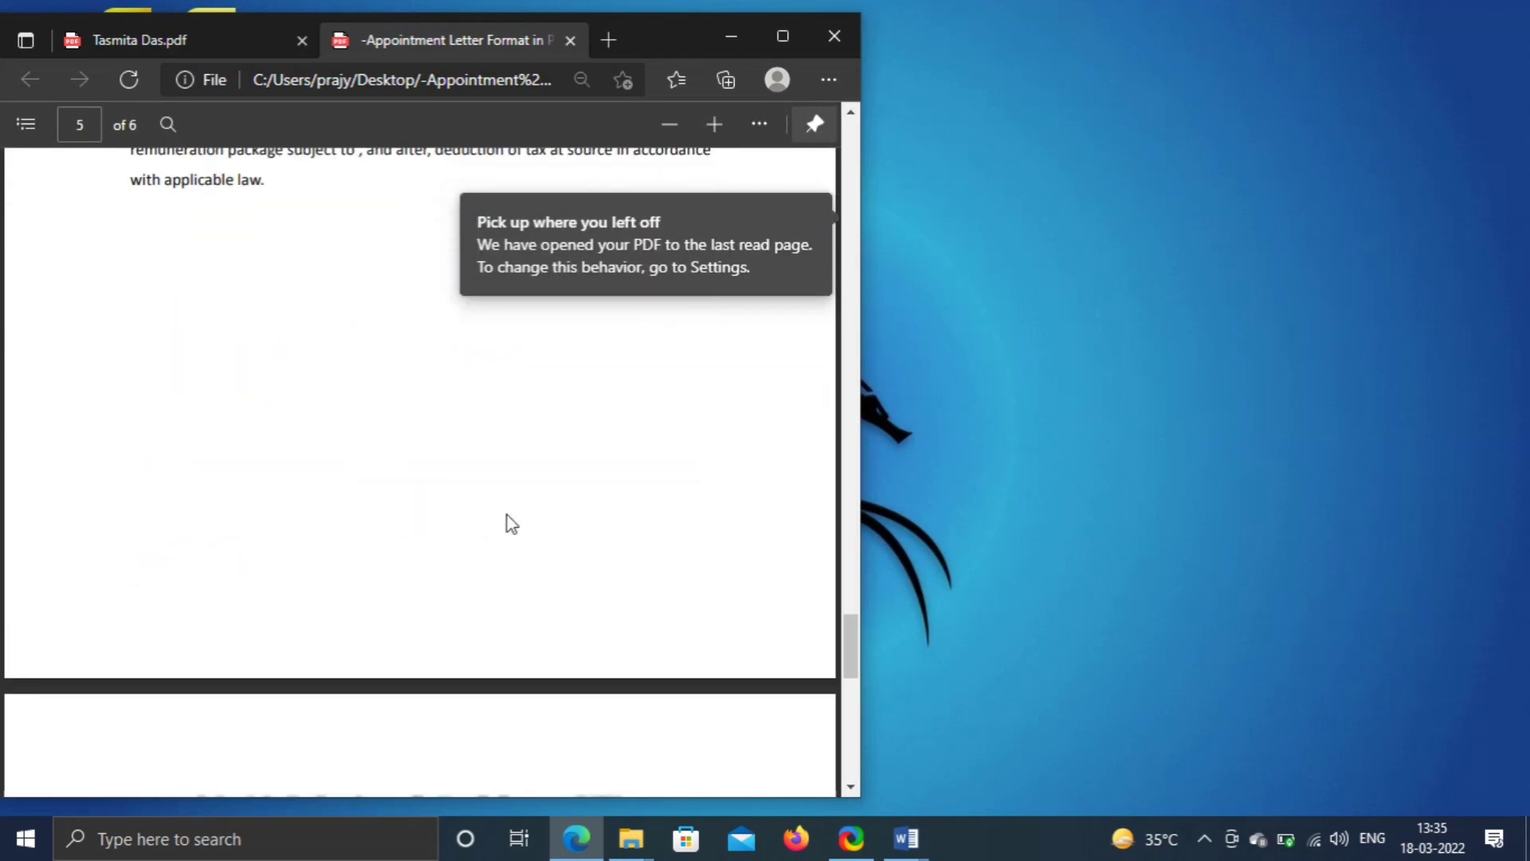
- Open the Appointment Letter Format PDF from Recent in Word, convert it to editable, and scroll its six pages
mouse_move(912, 850)
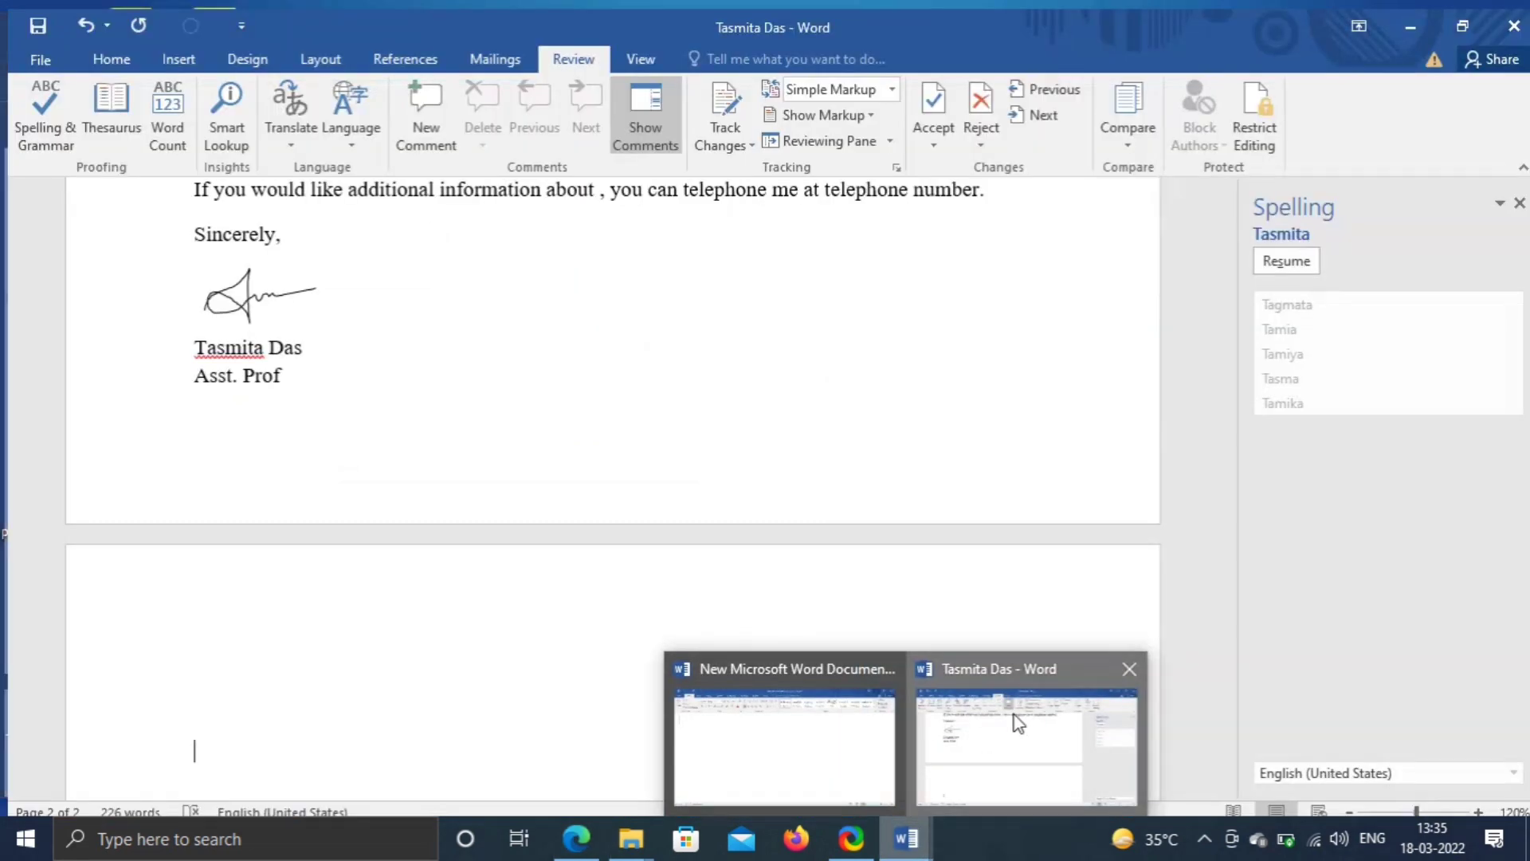
left_click(1015, 722)
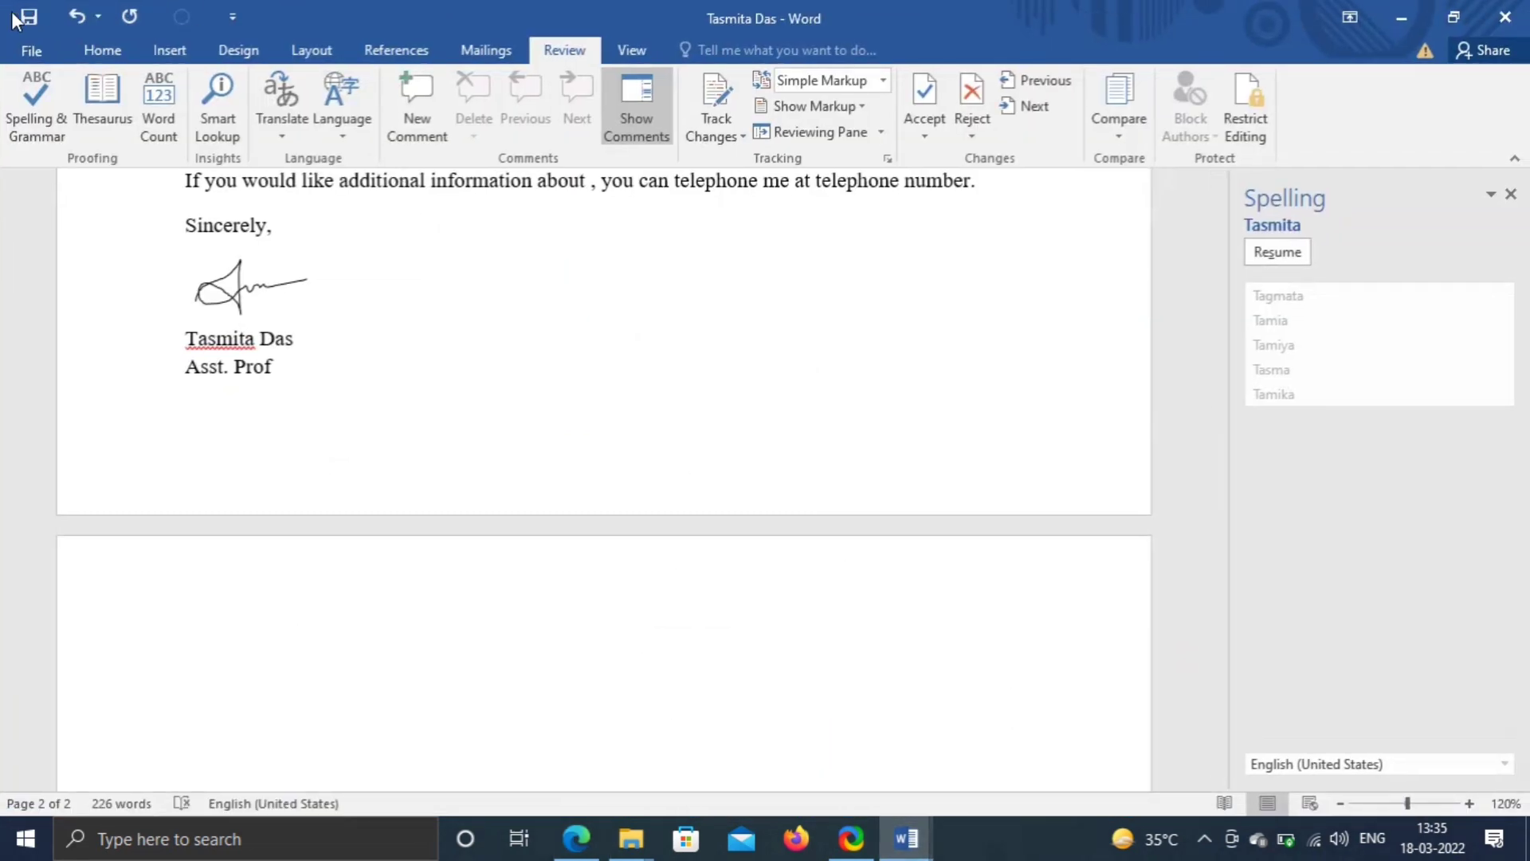
left_click(30, 52)
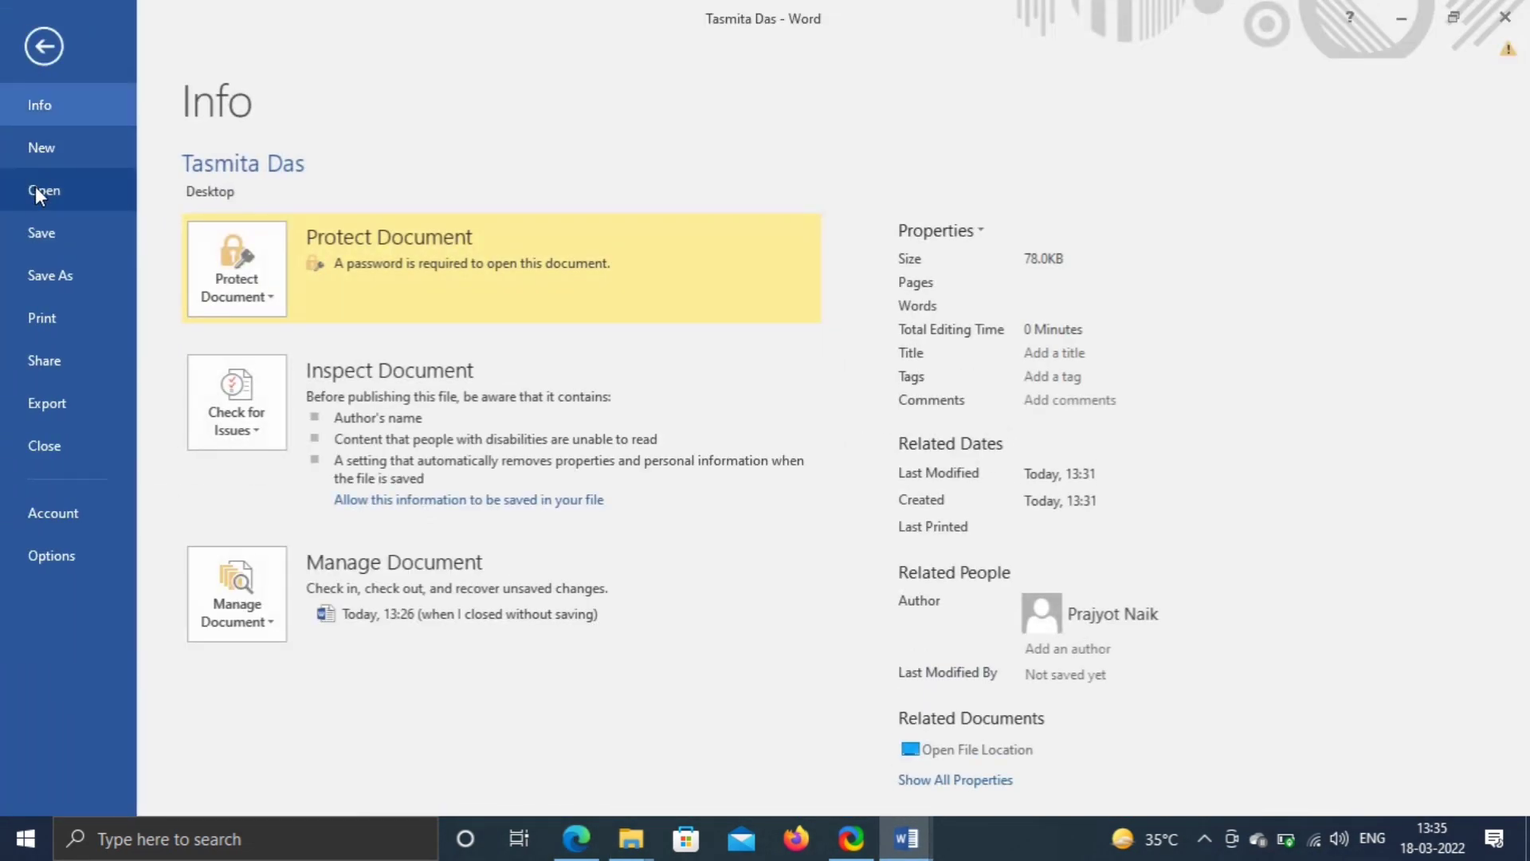
left_click(37, 190)
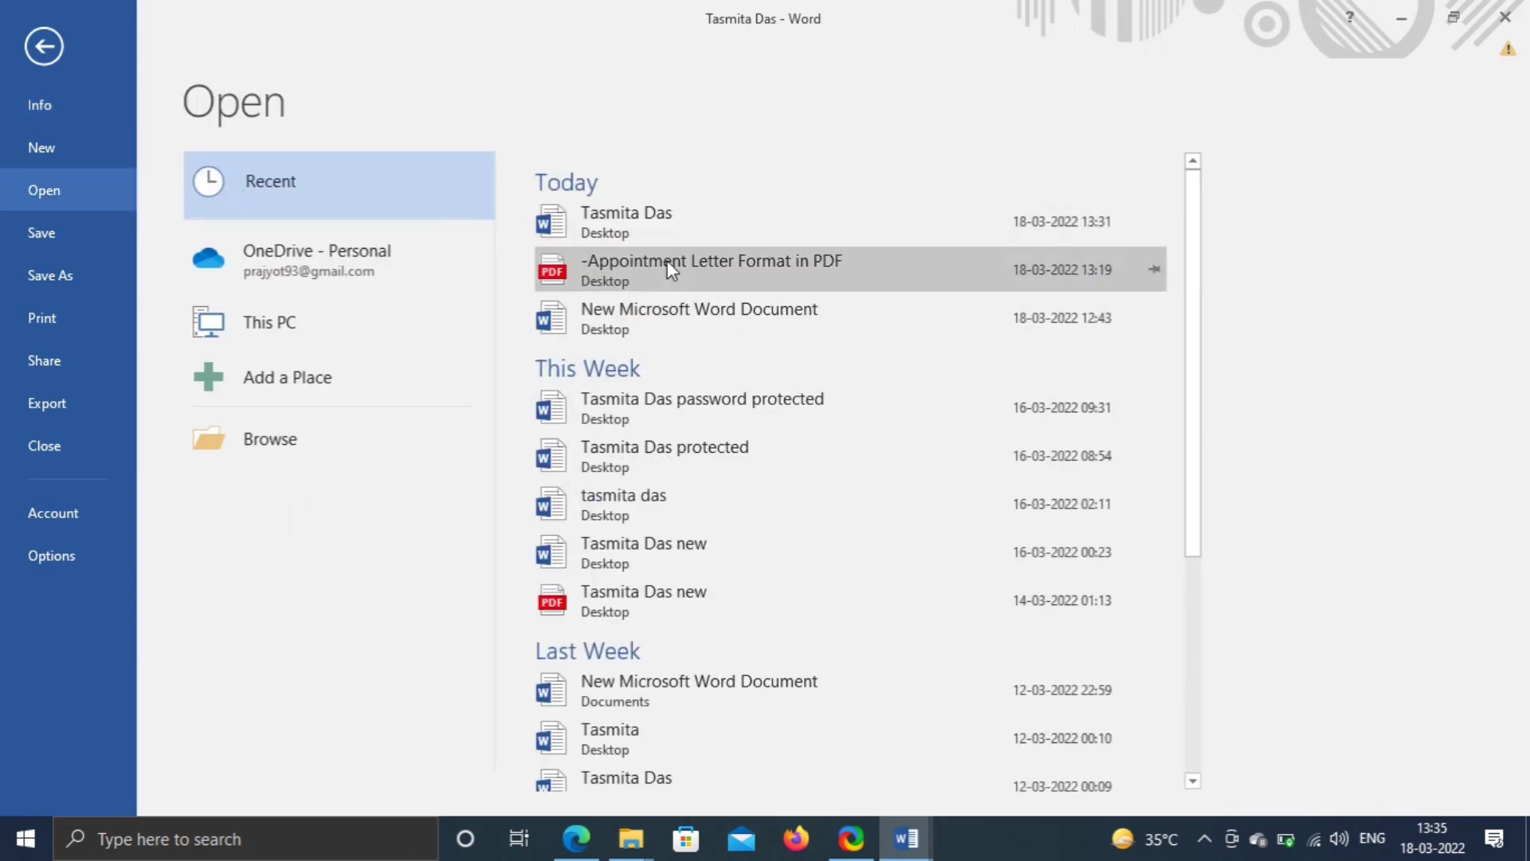
left_click(809, 267)
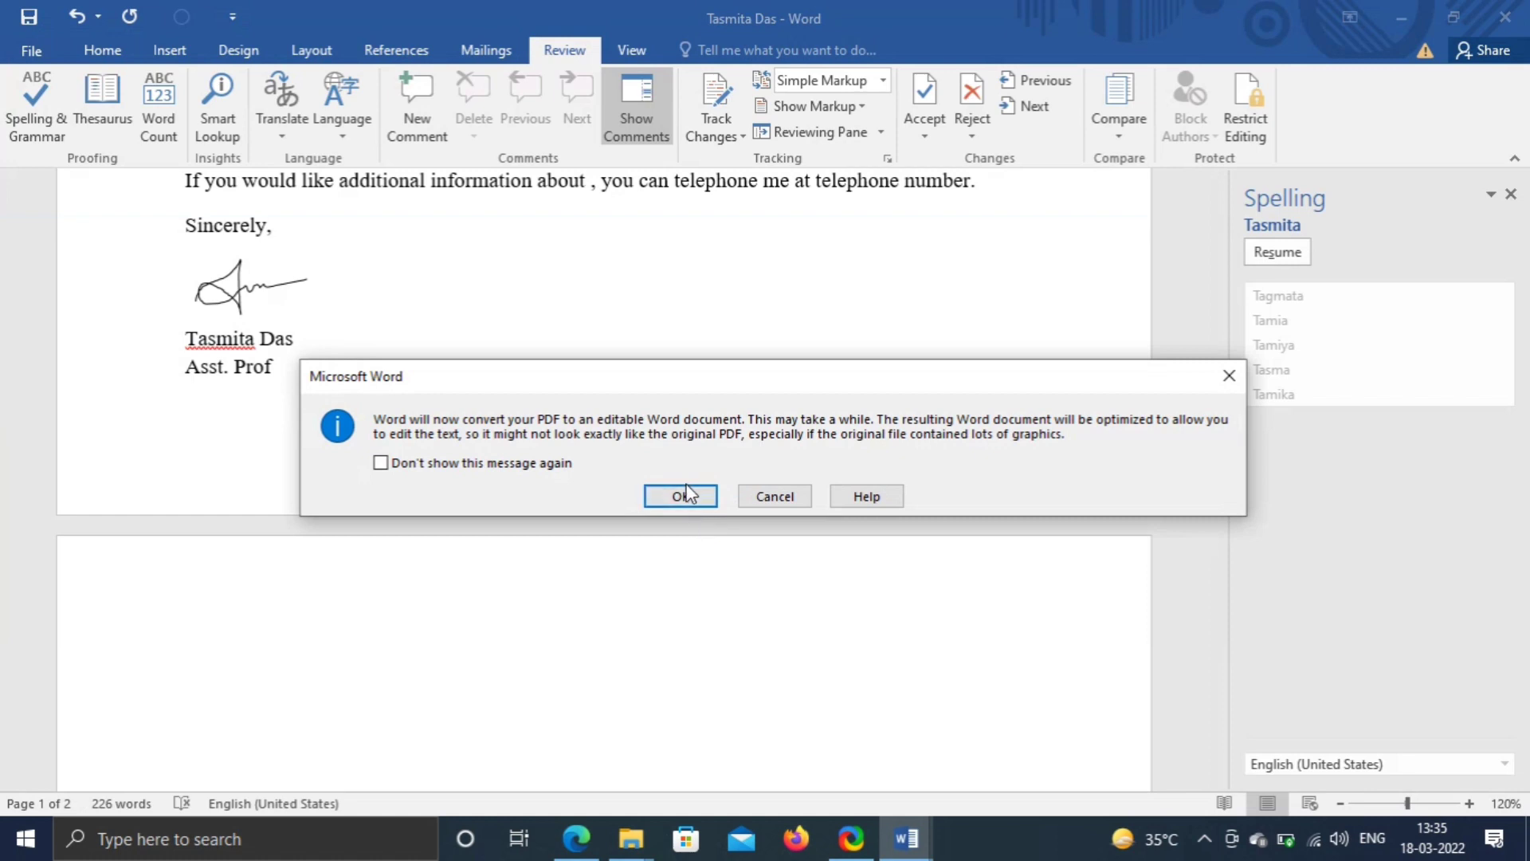
left_click(684, 496)
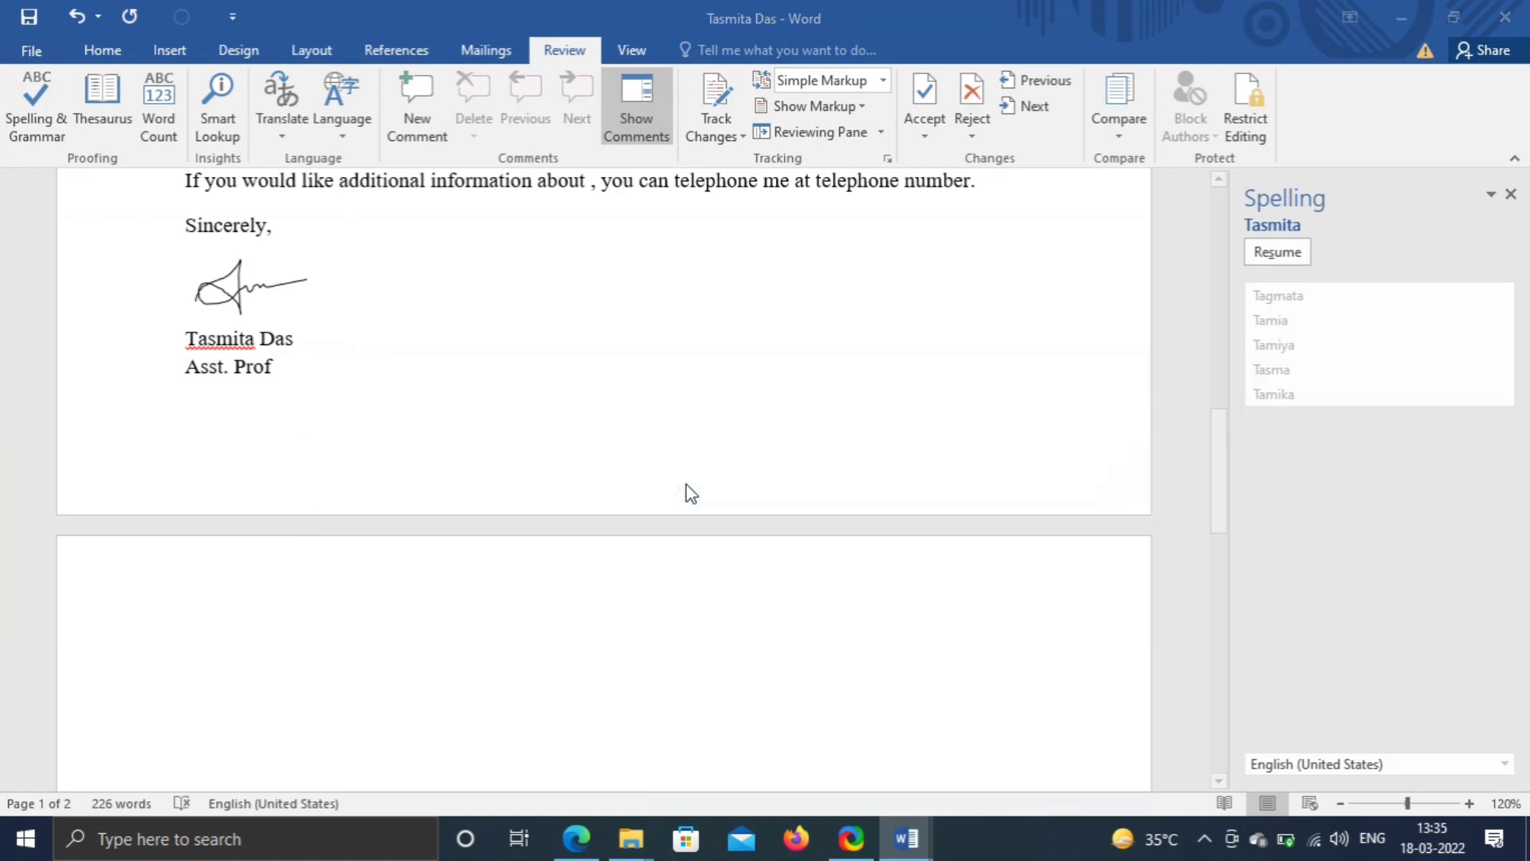
scroll(412, 407, "down", 12)
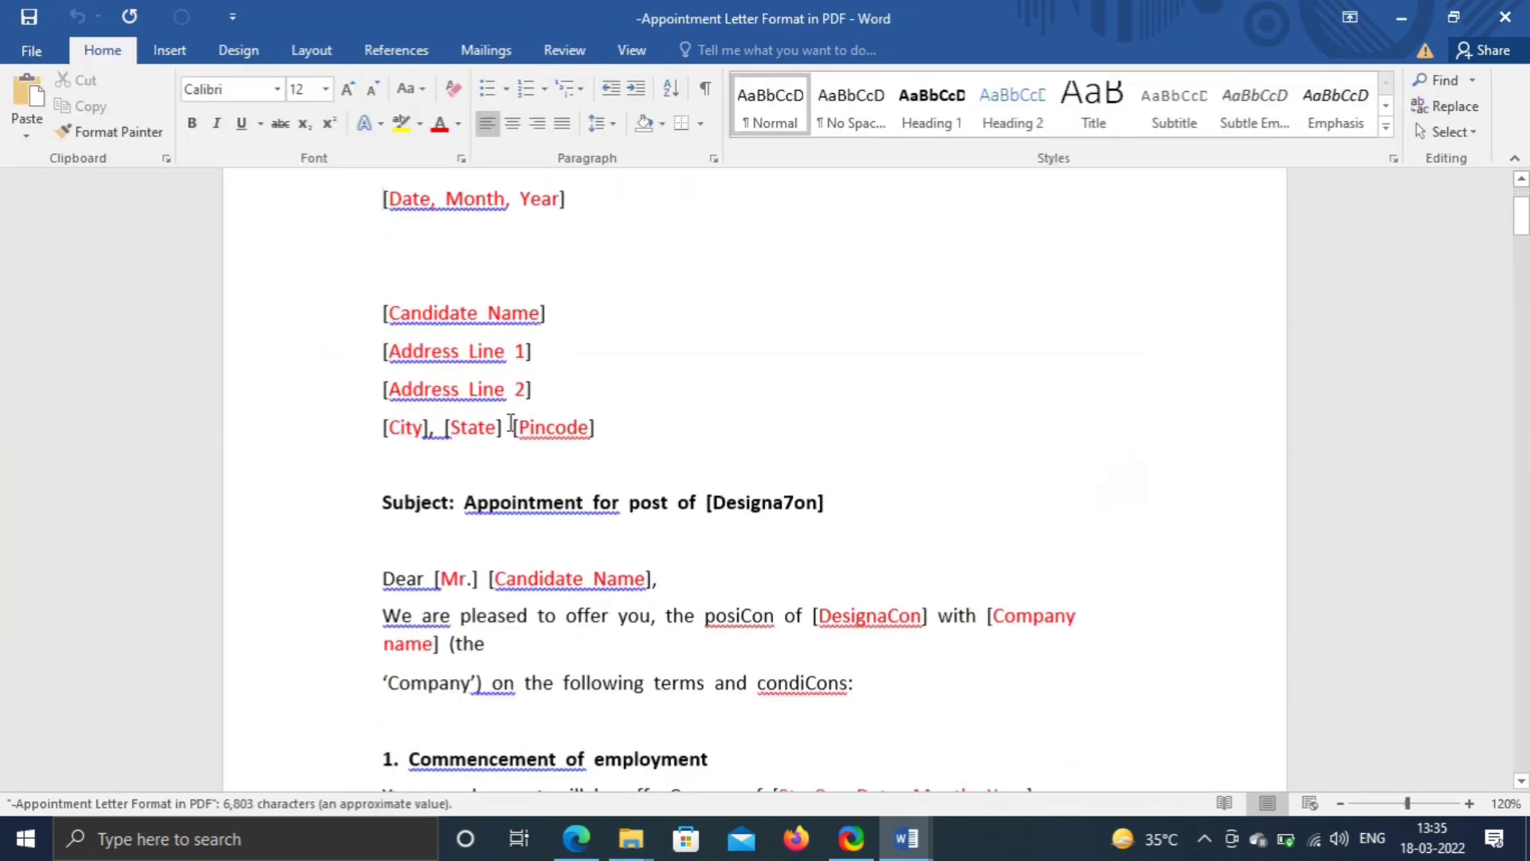
scroll(541, 437, "down", 15)
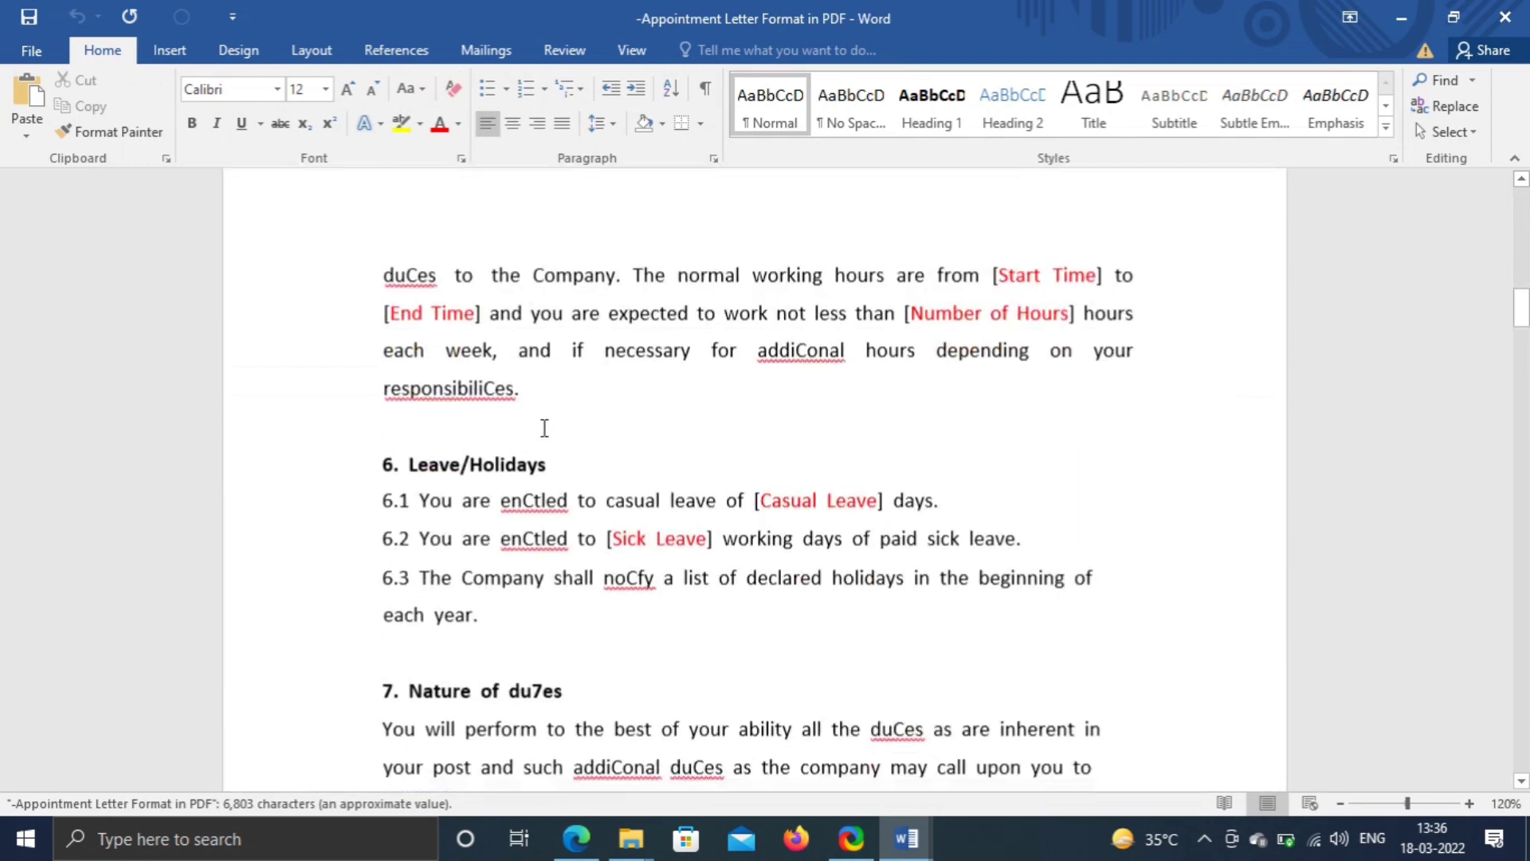
scroll(573, 414, "down", 15)
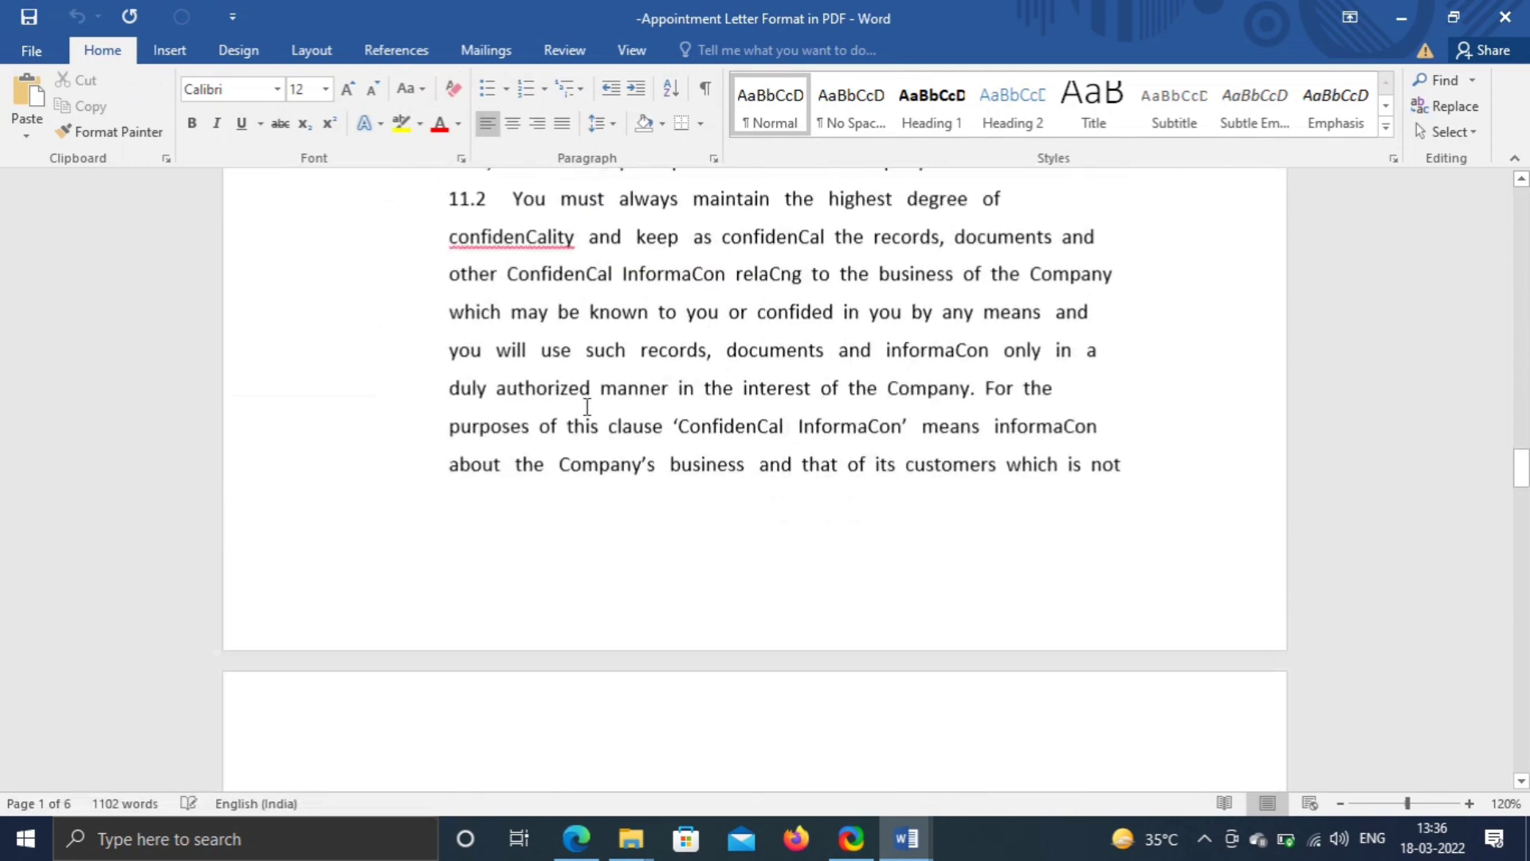
scroll(593, 397, "down", 8)
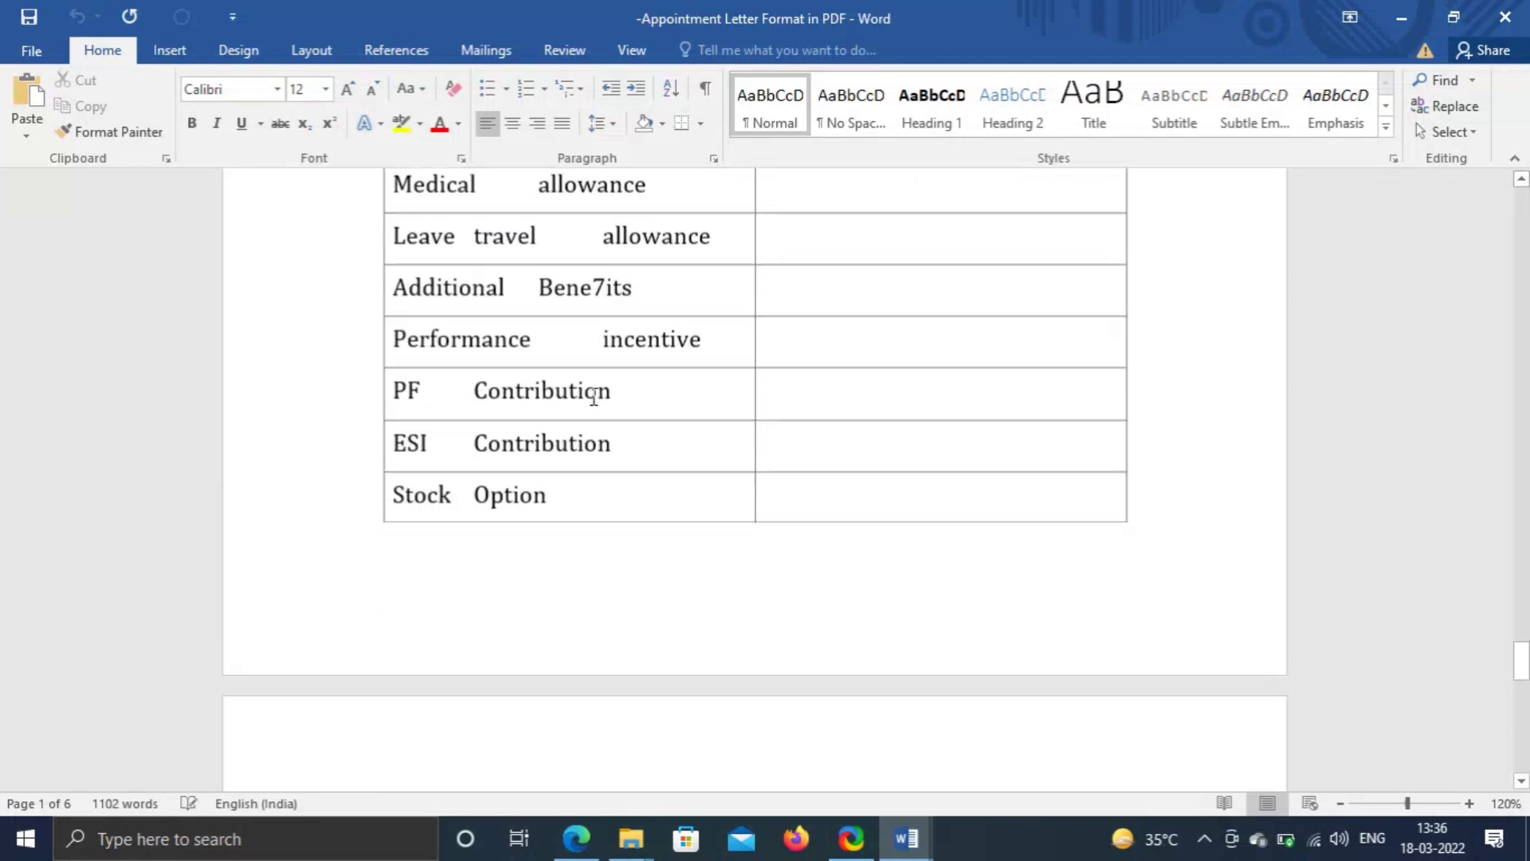